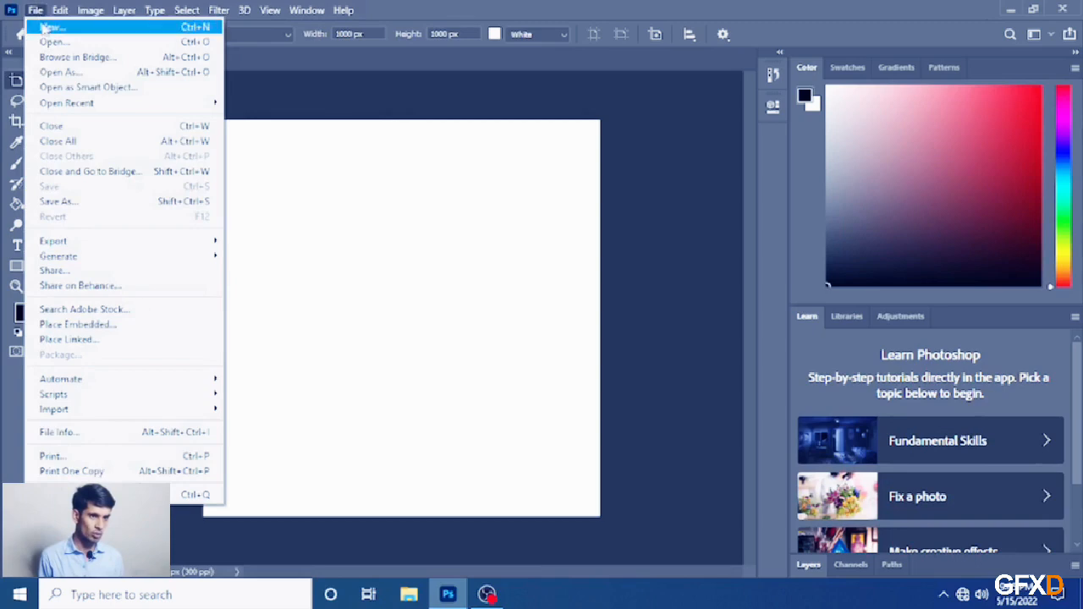
Step: Create a new 1000 × 1000 px, 300 ppi document in RGB Color with a white background and artboards enabled
left_click(47, 27)
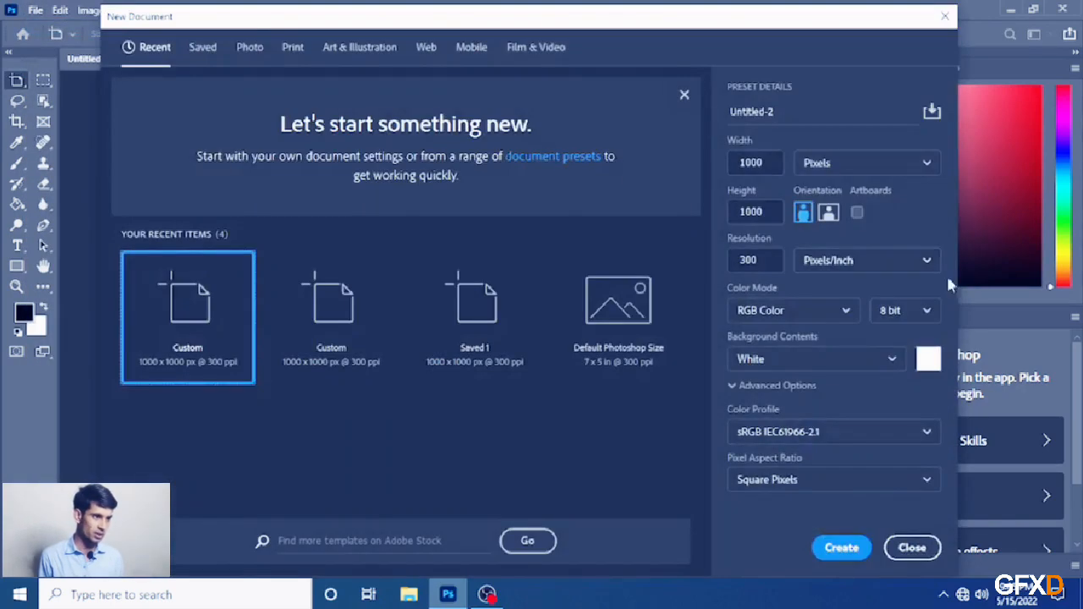
left_click(857, 213)
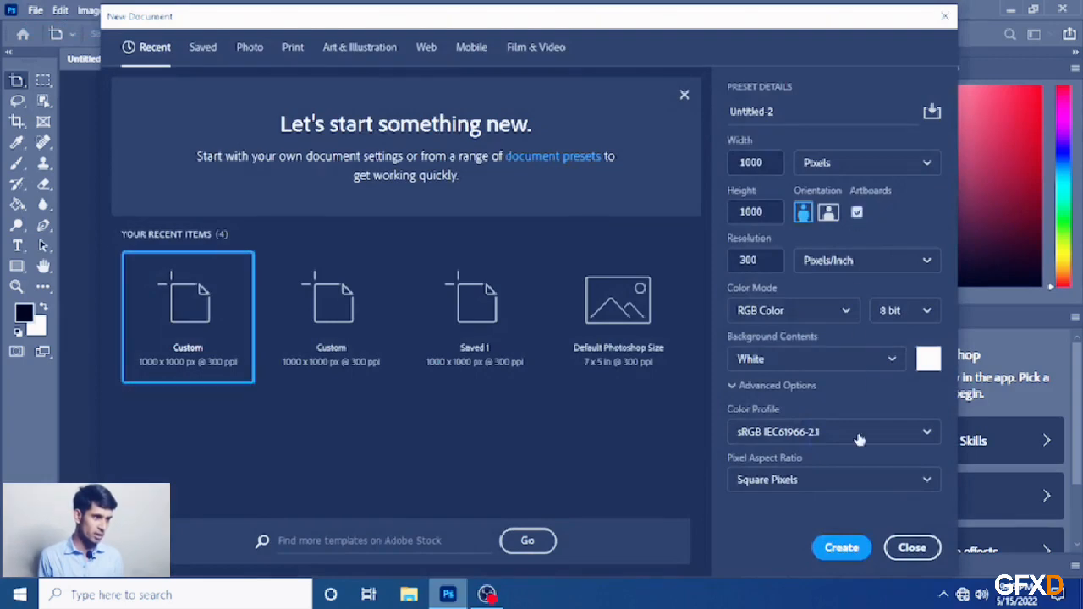
left_click(843, 548)
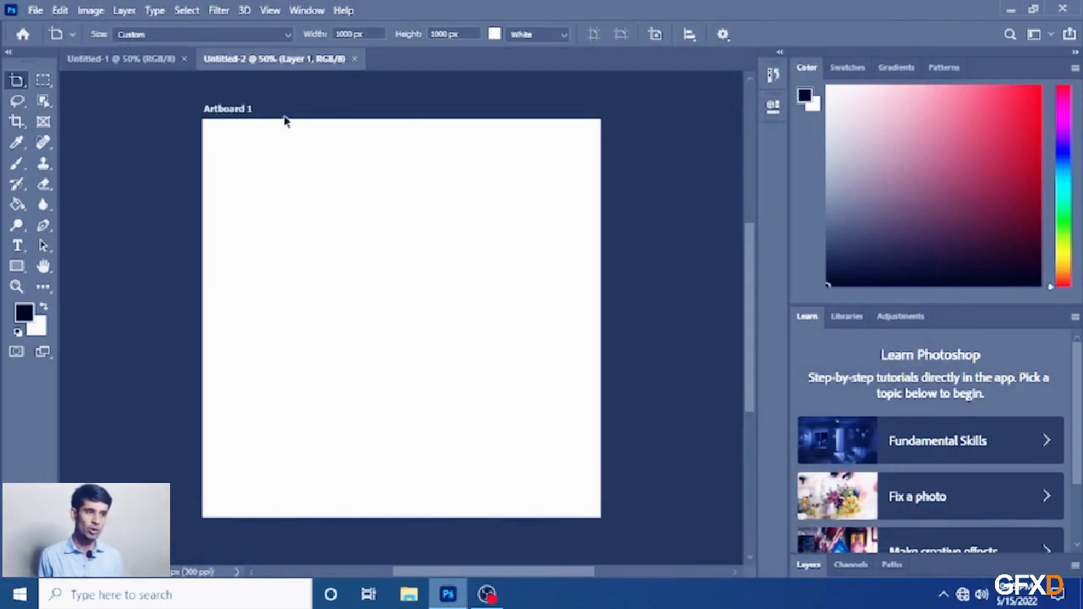
Step: Compare the plain Untitled-1 document with Untitled-2, briefly floating the artboard document's window before maximizing it again
left_click(109, 66)
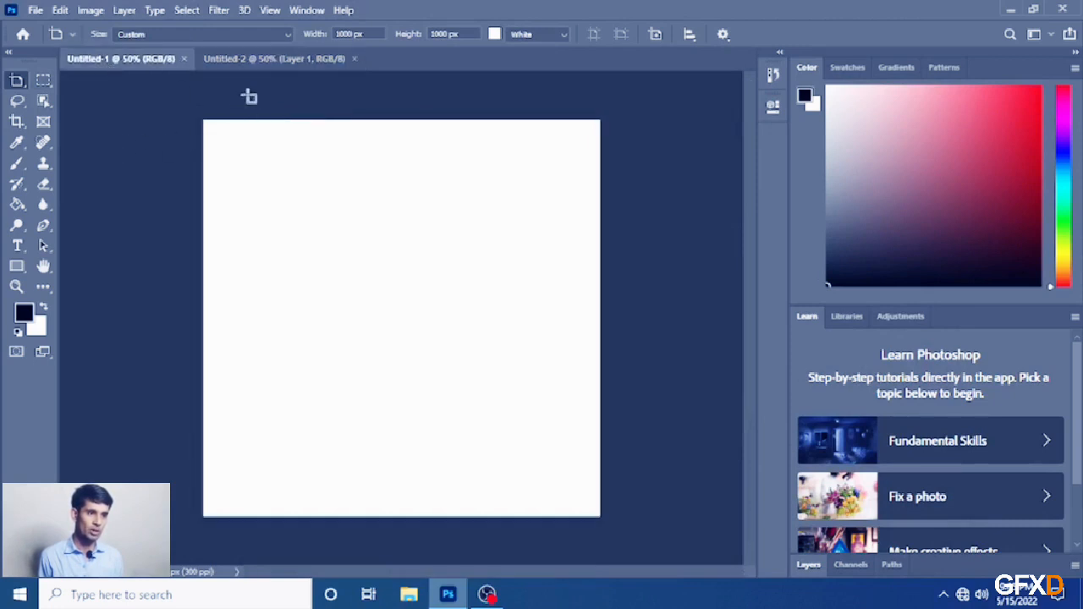
left_click_drag(247, 75, 279, 109)
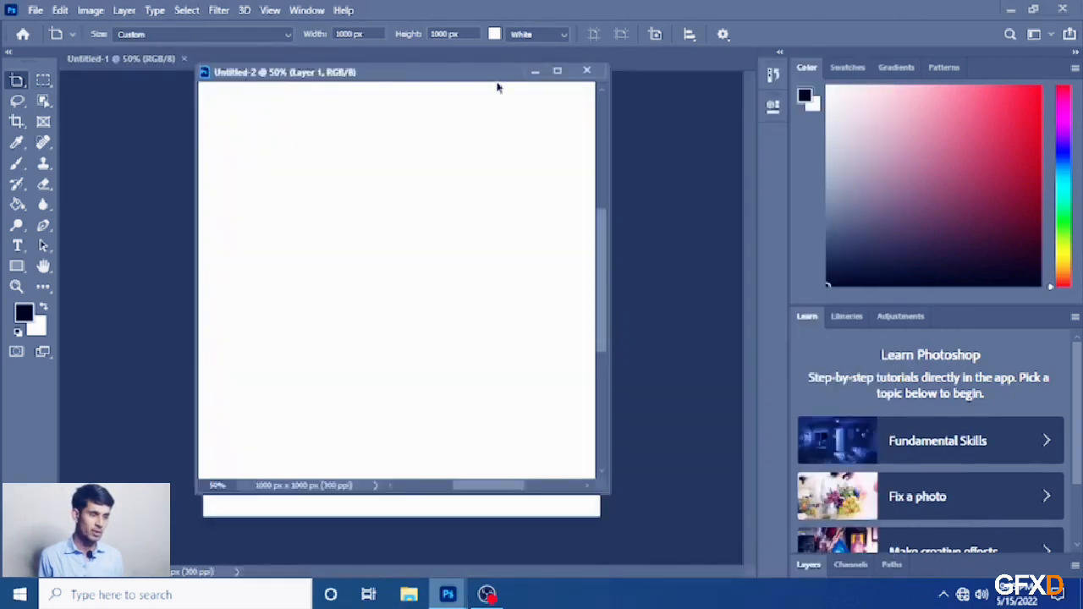
left_click(557, 71)
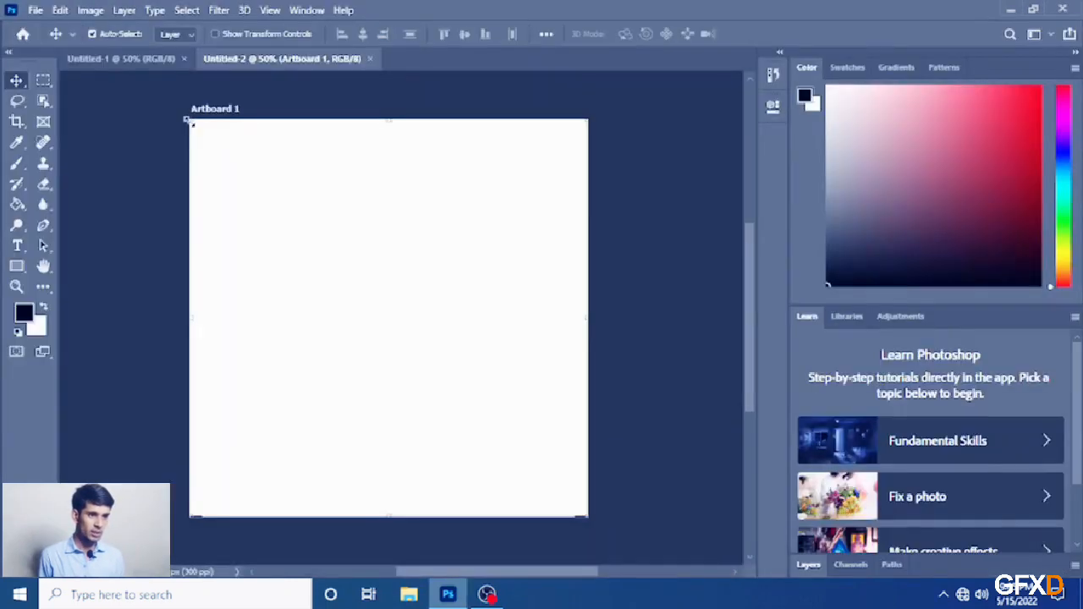
Step: Resize Artboard 1 by its upper corners to about 1028 × 990 px and switch to the Artboard tool
mouse_move(191, 123)
left_mouse_down()
mouse_move(201, 143)
mouse_move(178, 123)
left_mouse_up()
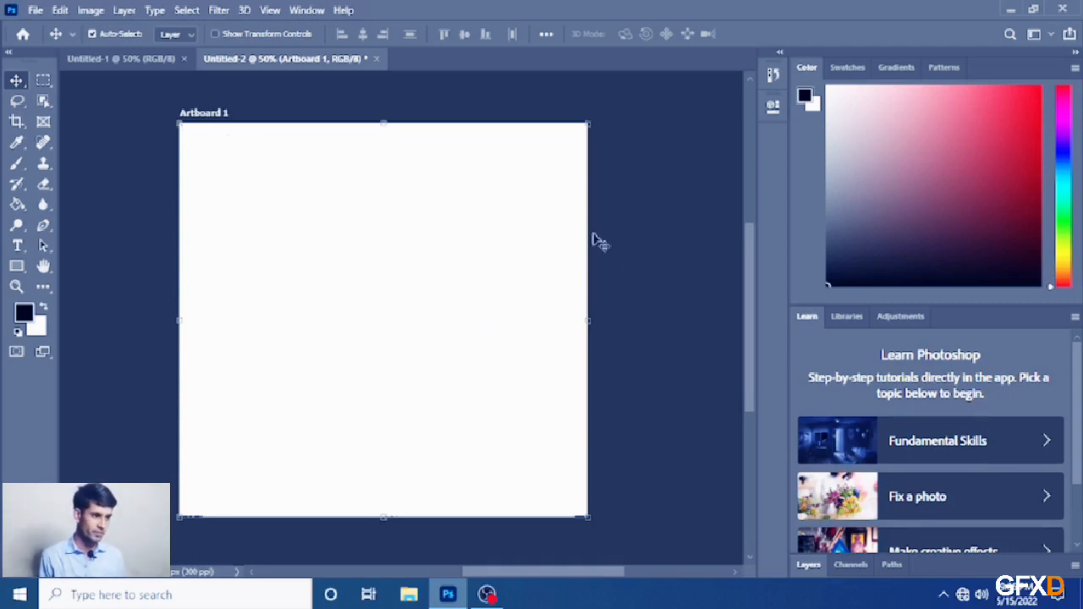
mouse_move(593, 128)
left_mouse_down()
mouse_move(577, 153)
mouse_move(590, 133)
left_mouse_up()
key("c")
key("Return")
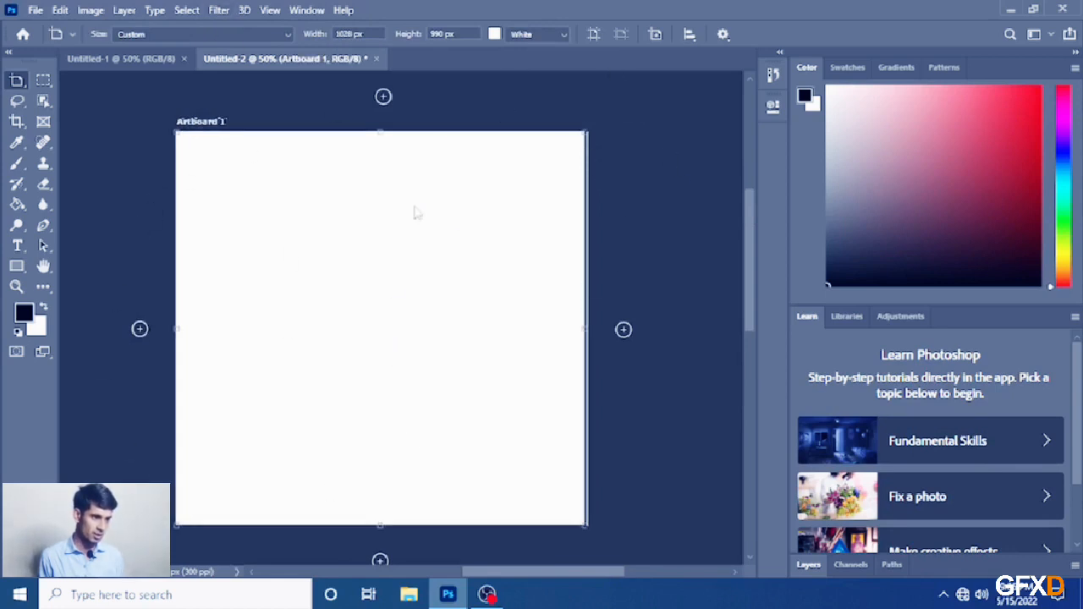
Step: Add two more artboards in a row to the right of Artboard 1
scroll(401, 242, "down", 3)
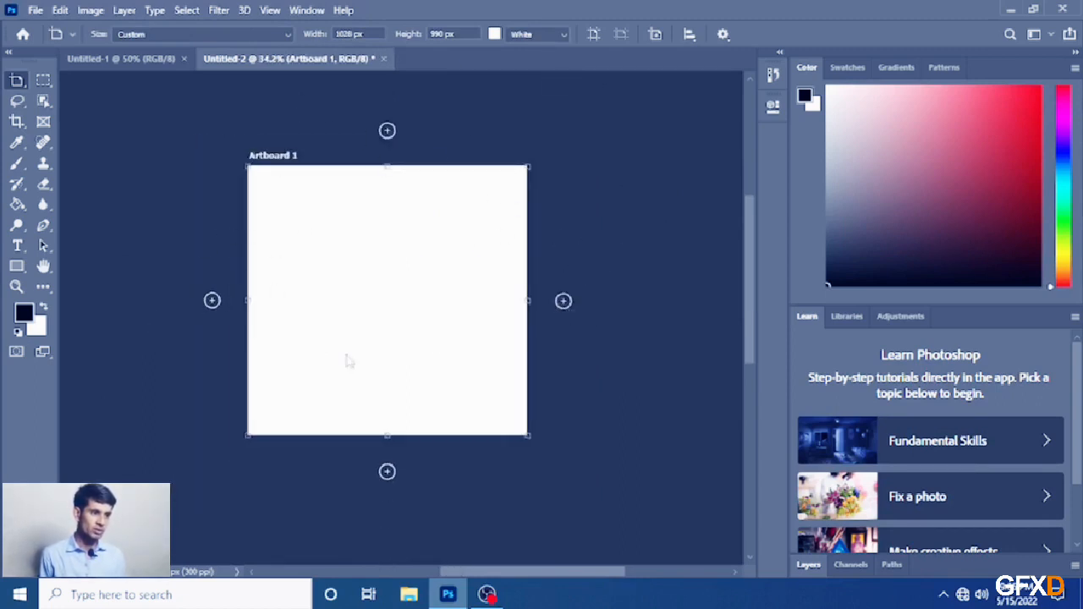
left_click(563, 302)
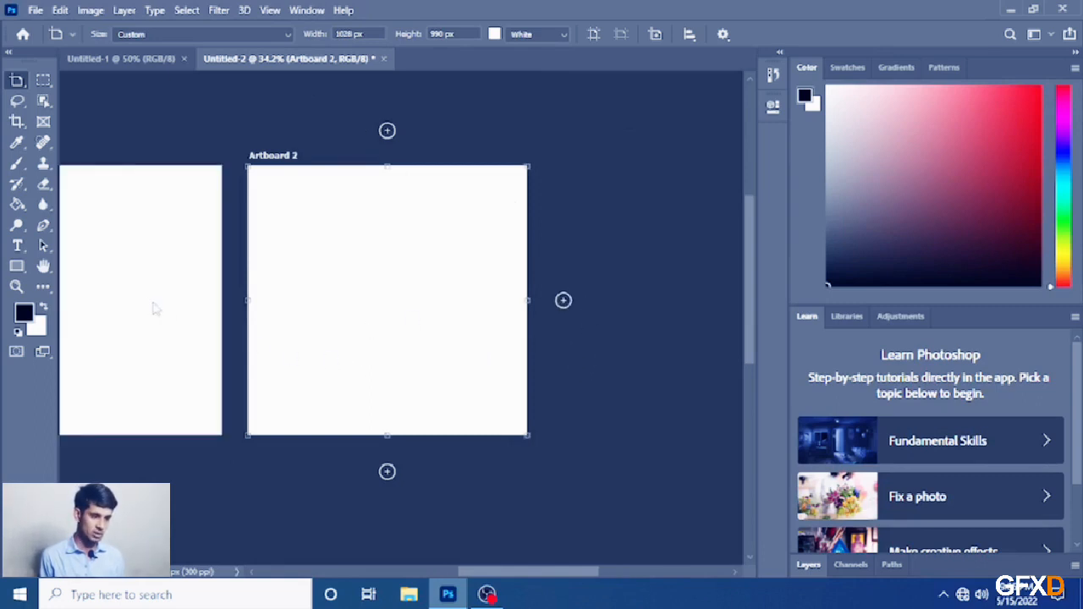
scroll(155, 309, "down", 1)
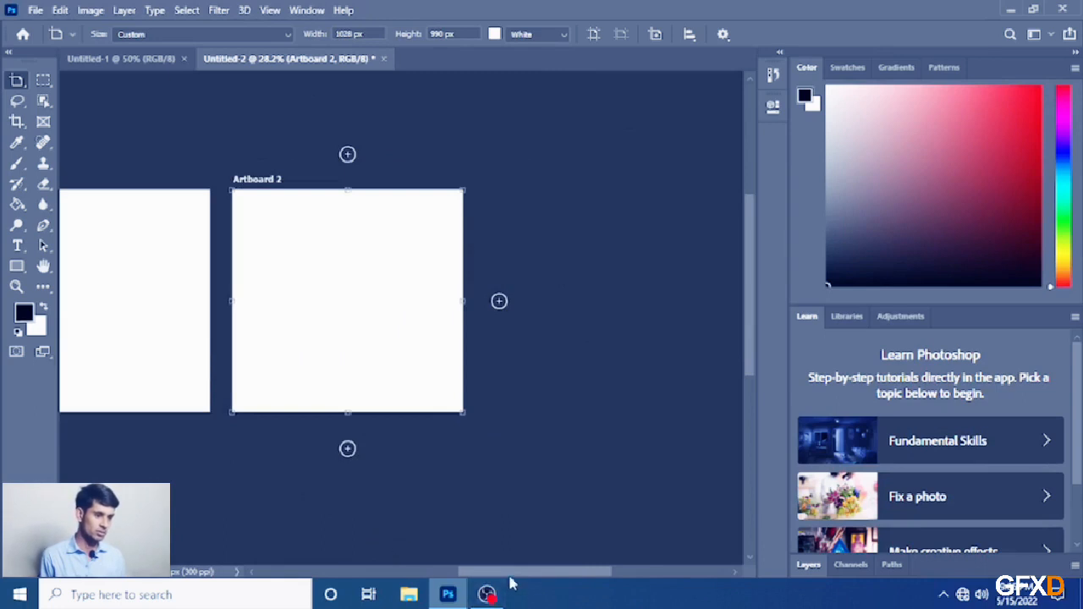
left_click_drag(463, 574, 409, 575)
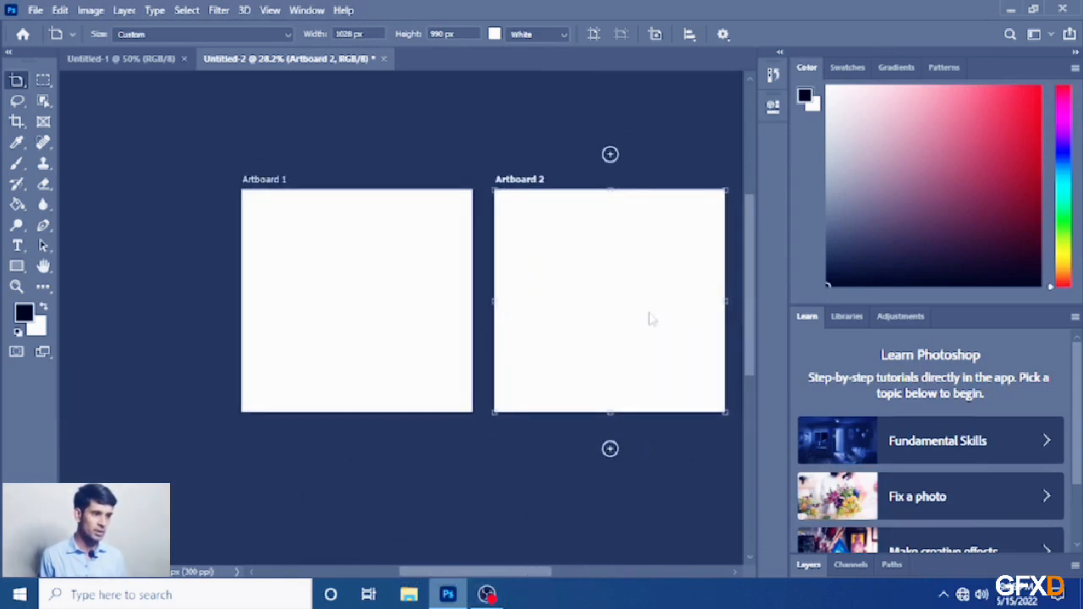
scroll(597, 360, "down", 1)
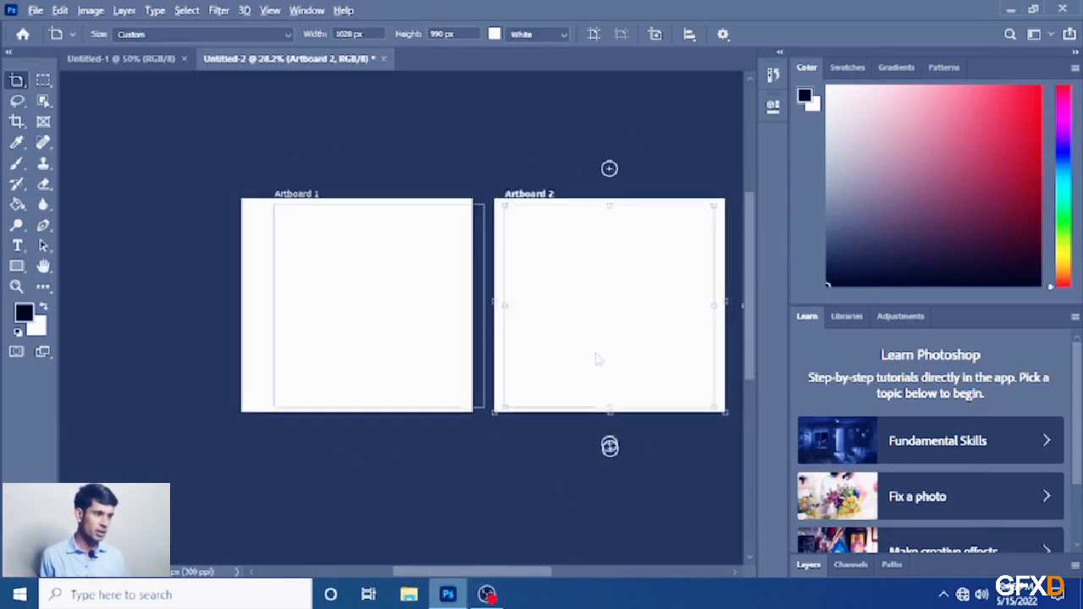
left_click(743, 308)
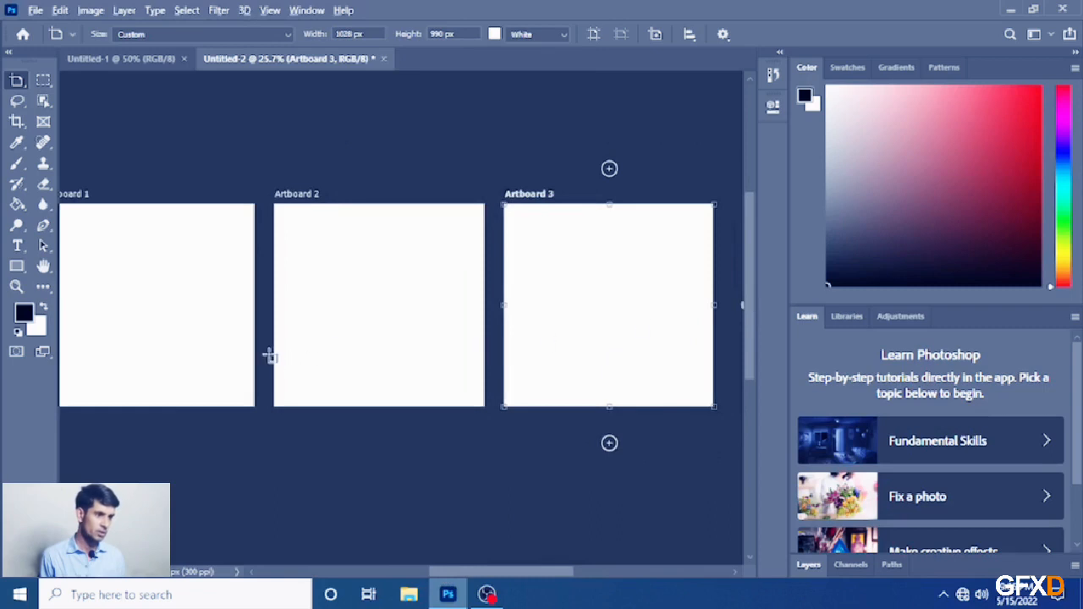
Step: Add an artboard above Artboard 3 and two more to its left, completing a second row of three
scroll(271, 355, "down", 1)
left_click(579, 183)
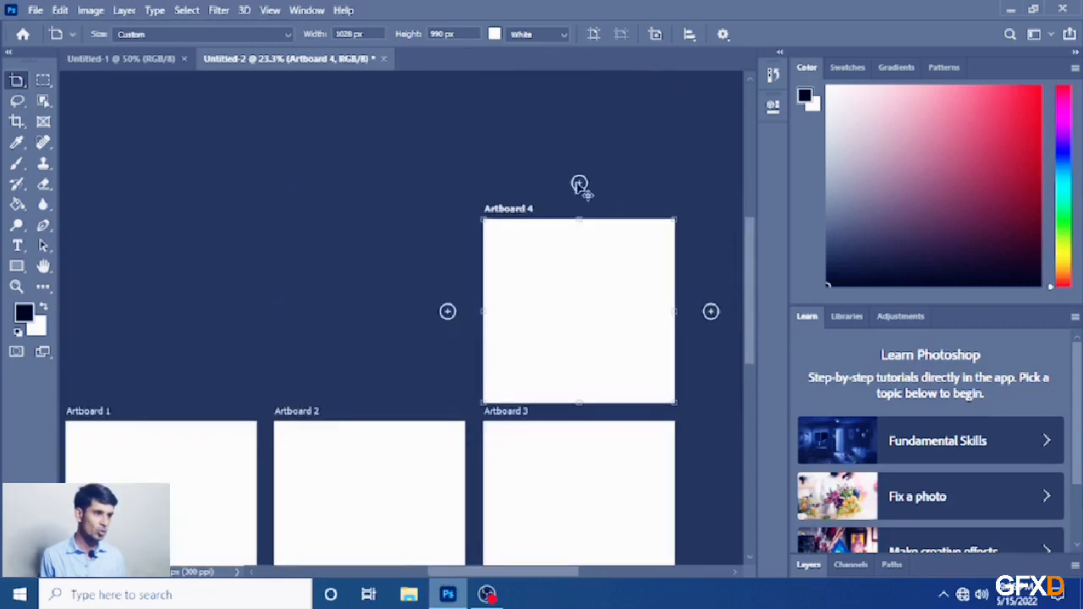
scroll(508, 371, "down", 3)
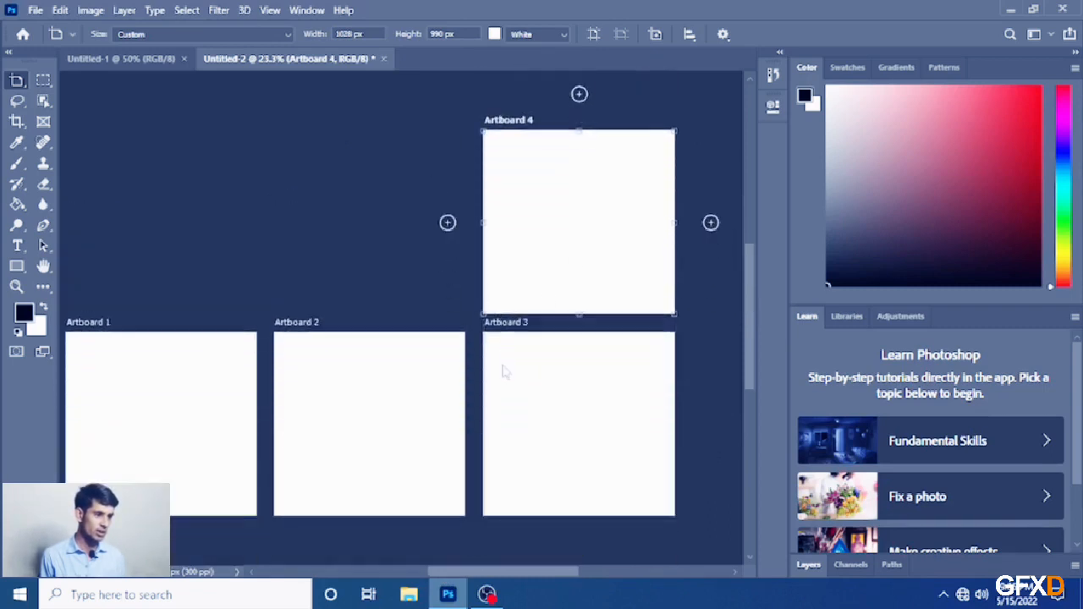
scroll(511, 373, "up", 1)
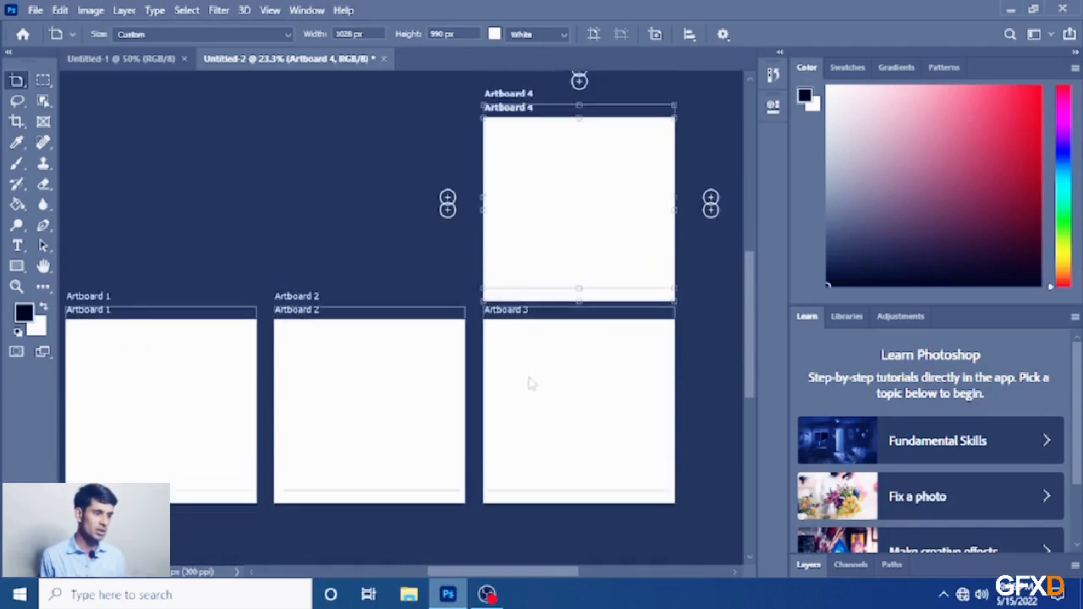
scroll(542, 364, "down", 1)
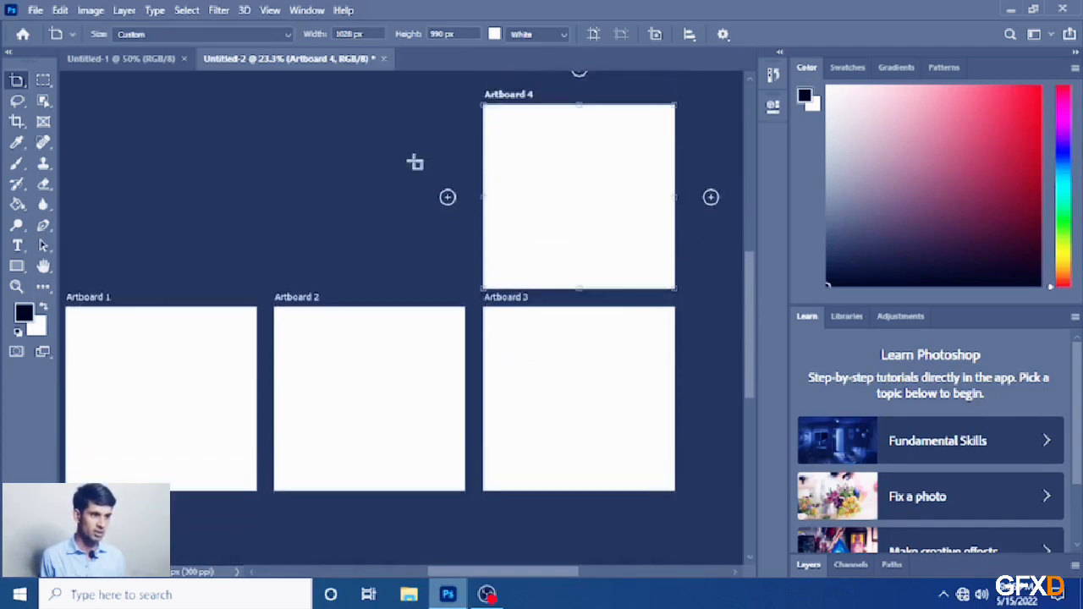
left_click(448, 196)
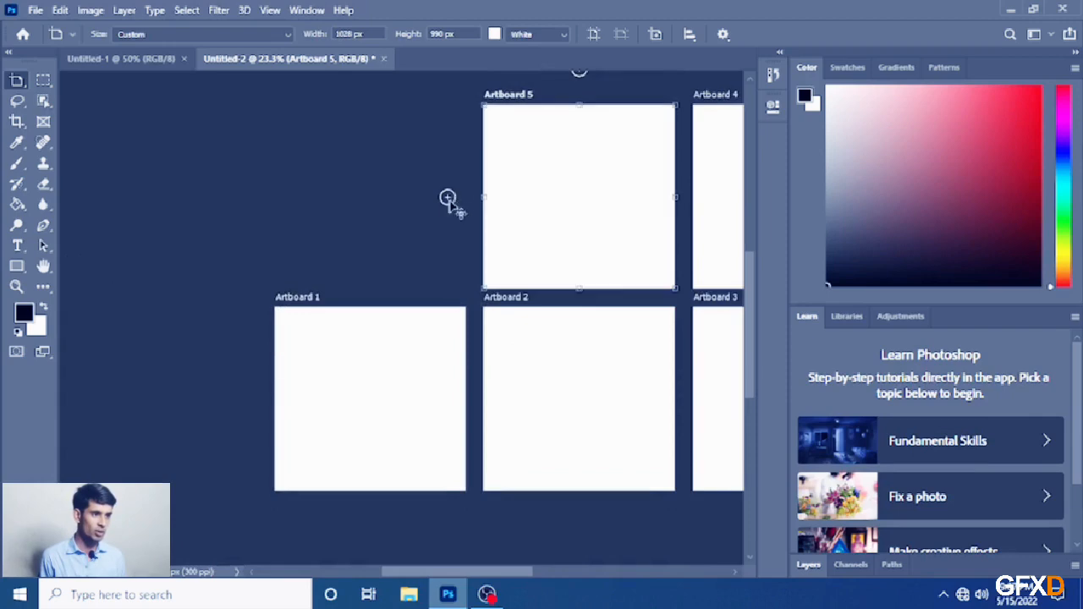
left_click(448, 198)
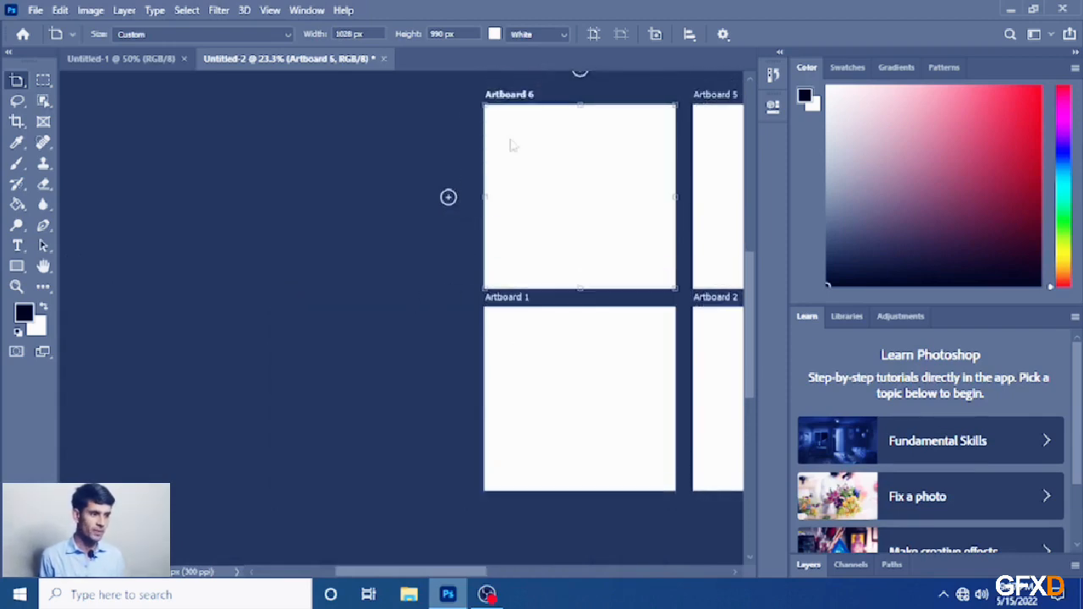
Step: Close the Untitled-2 artboard document without saving it
scroll(511, 141, "up", 1)
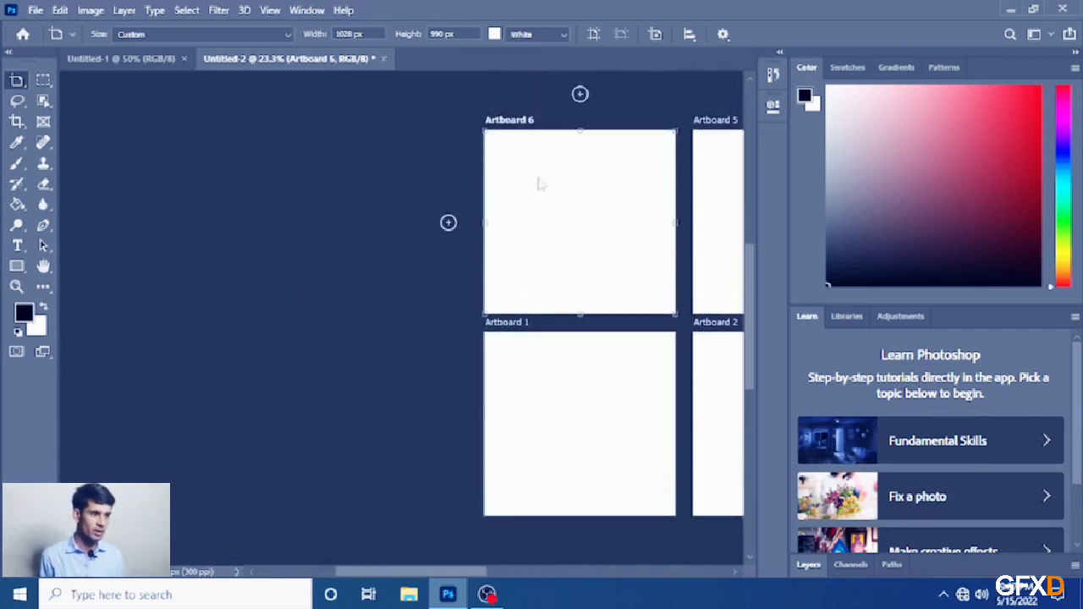
left_click(384, 58)
left_click(534, 234)
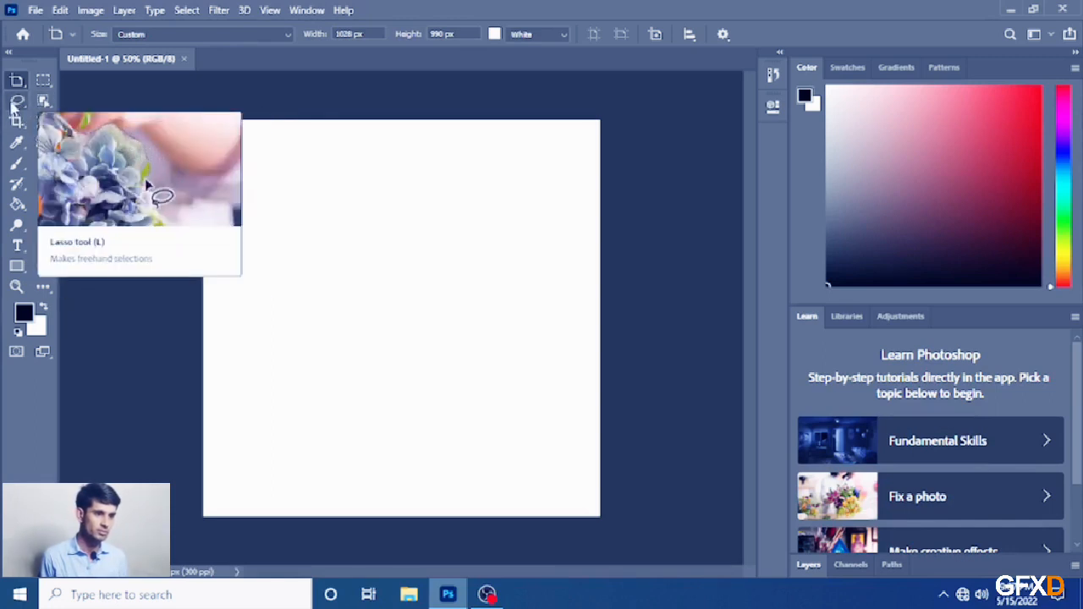
Step: Open the coffee cup photo from the Selection tool folder
left_click(34, 12)
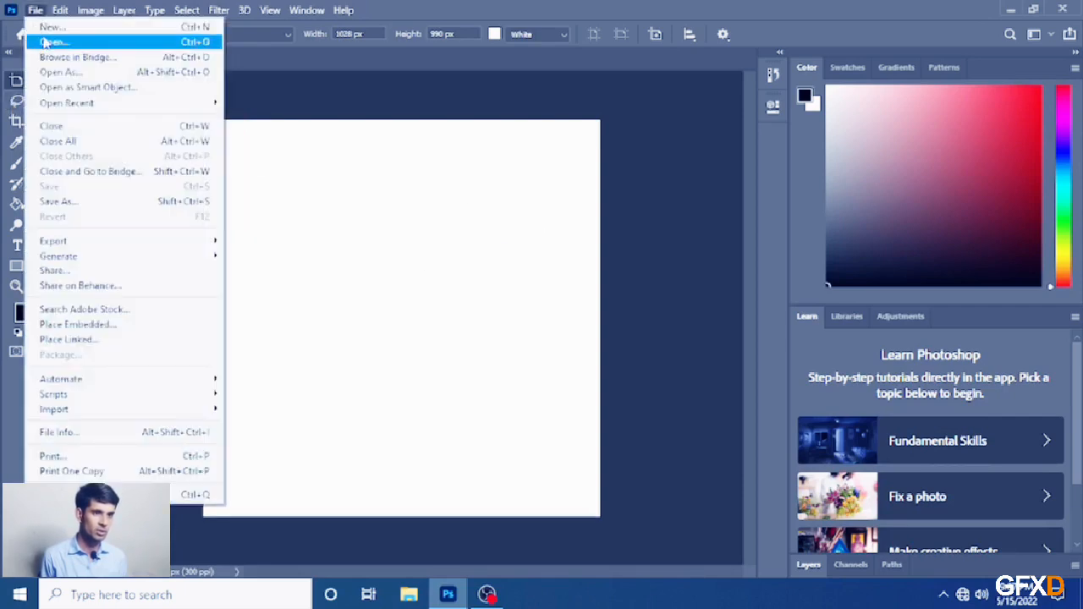
left_click(47, 42)
left_click(381, 228)
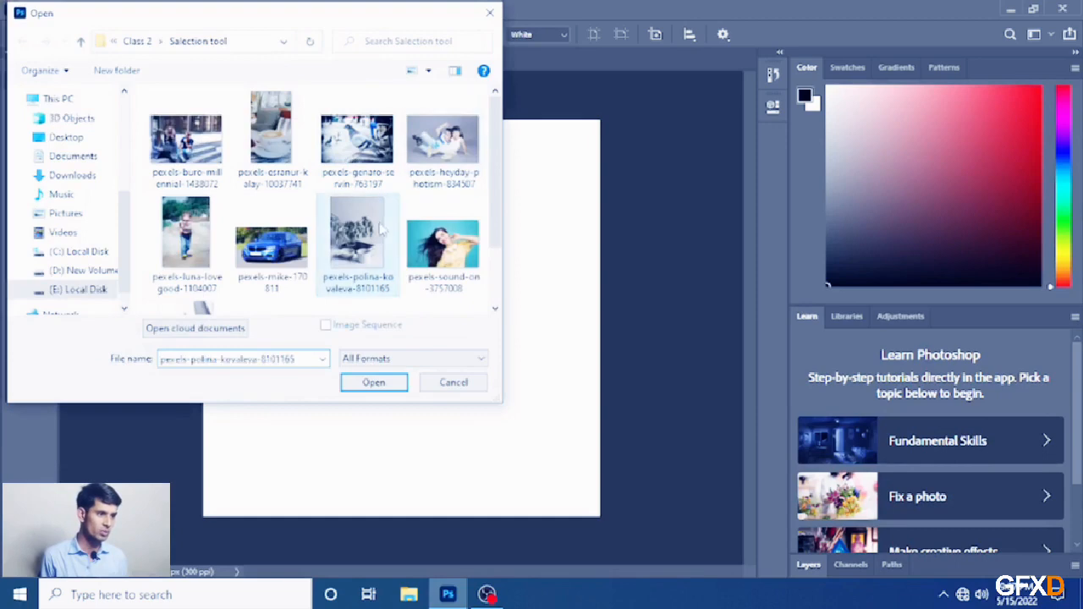
scroll(351, 236, "down", 1)
scroll(351, 236, "up", 1)
double_click(287, 177)
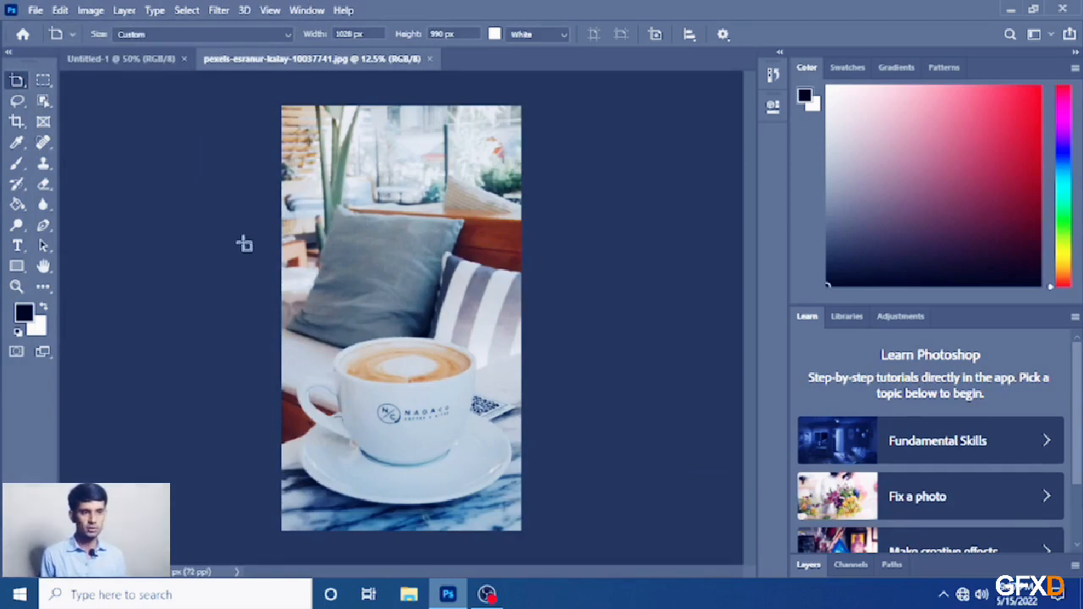
Step: Trace a trial freehand selection along the upper-left rim of the coffee cup with the Lasso Tool, and deselect it
left_click(18, 102)
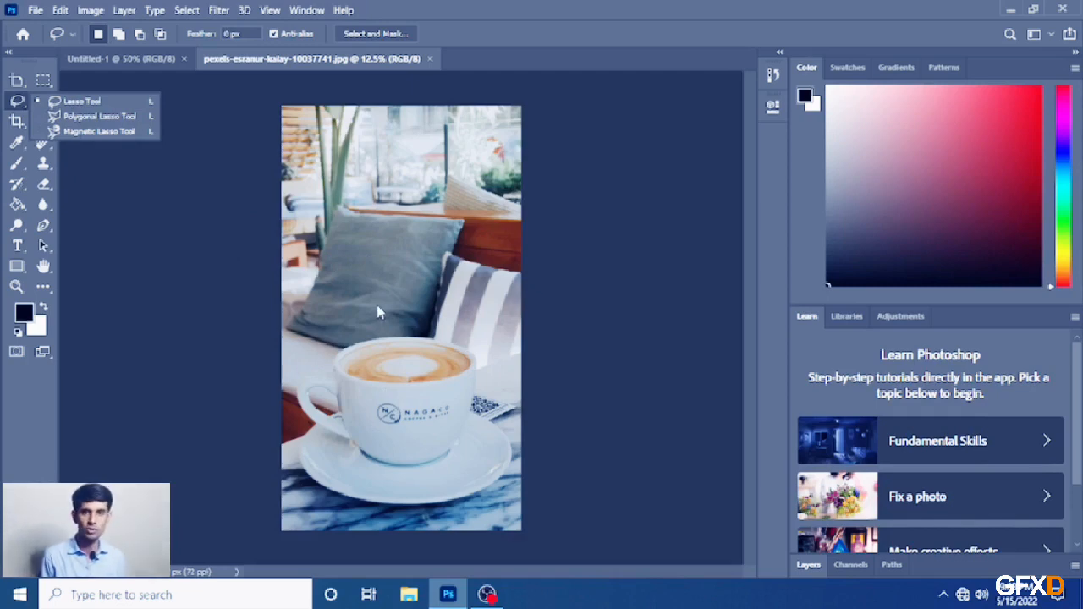
left_click(88, 105)
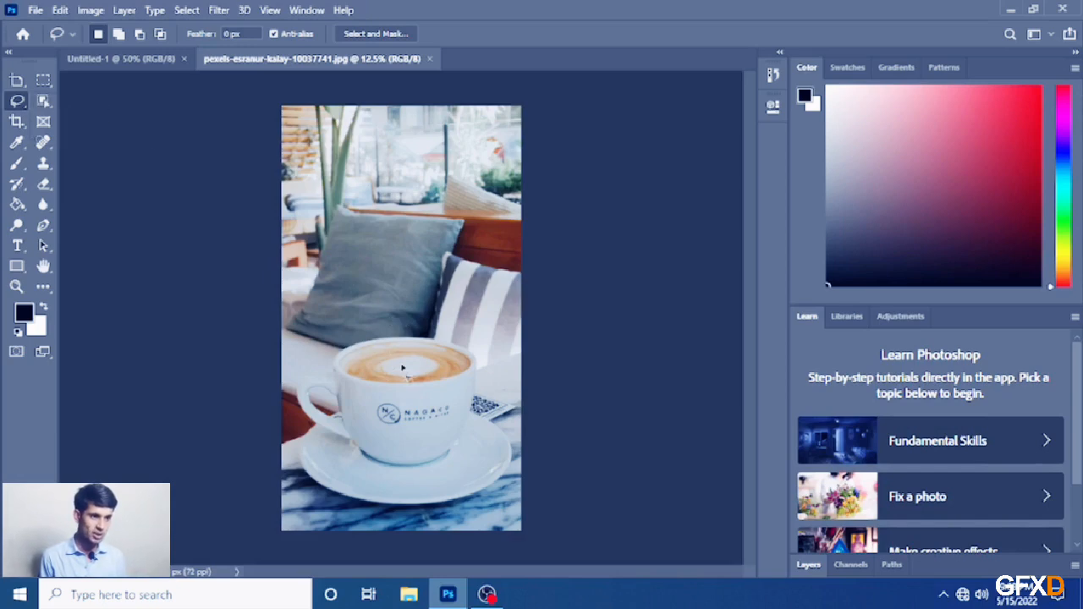
scroll(400, 377, "up", 2)
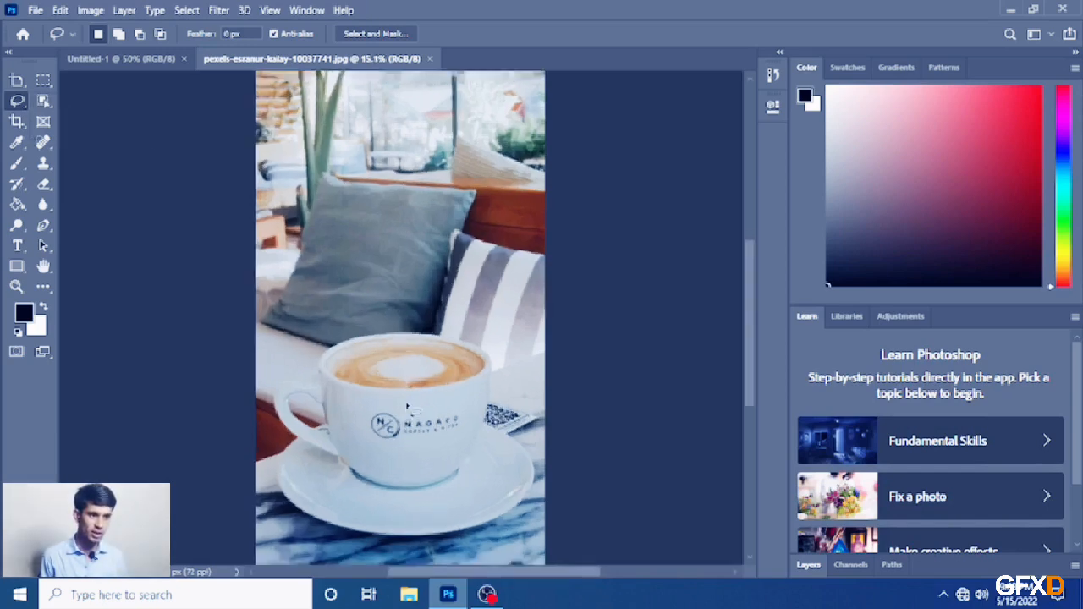
scroll(395, 385, "up", 1)
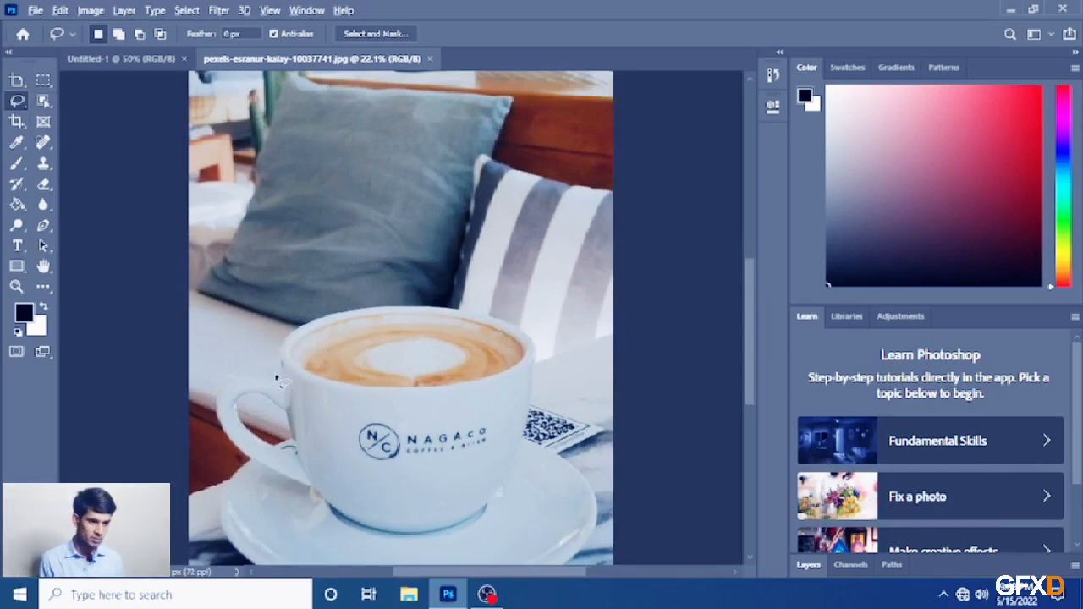
scroll(275, 368, "up", 4)
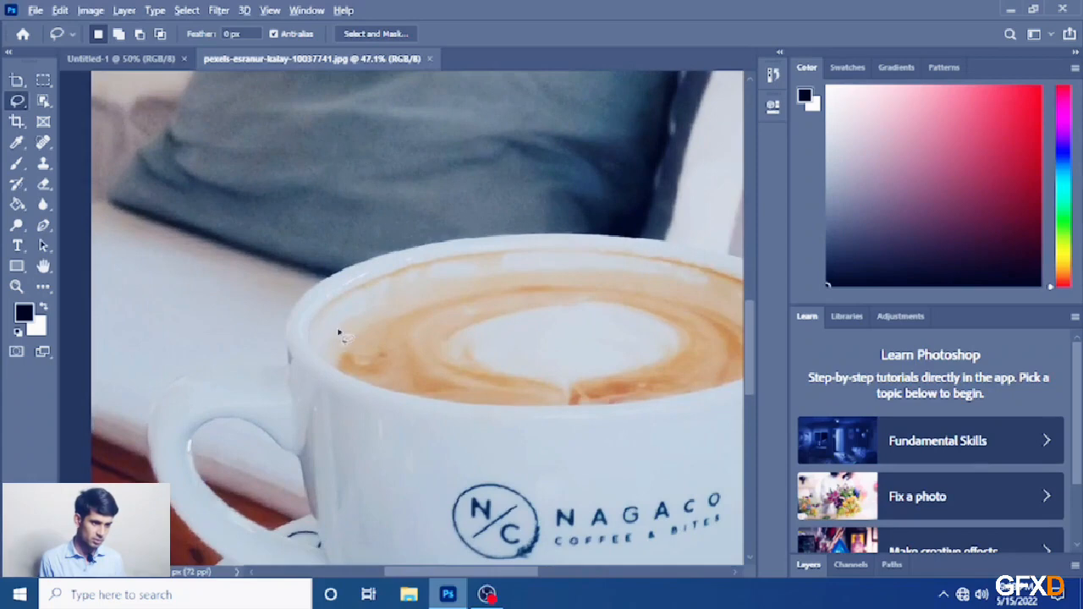
scroll(320, 341, "up", 1)
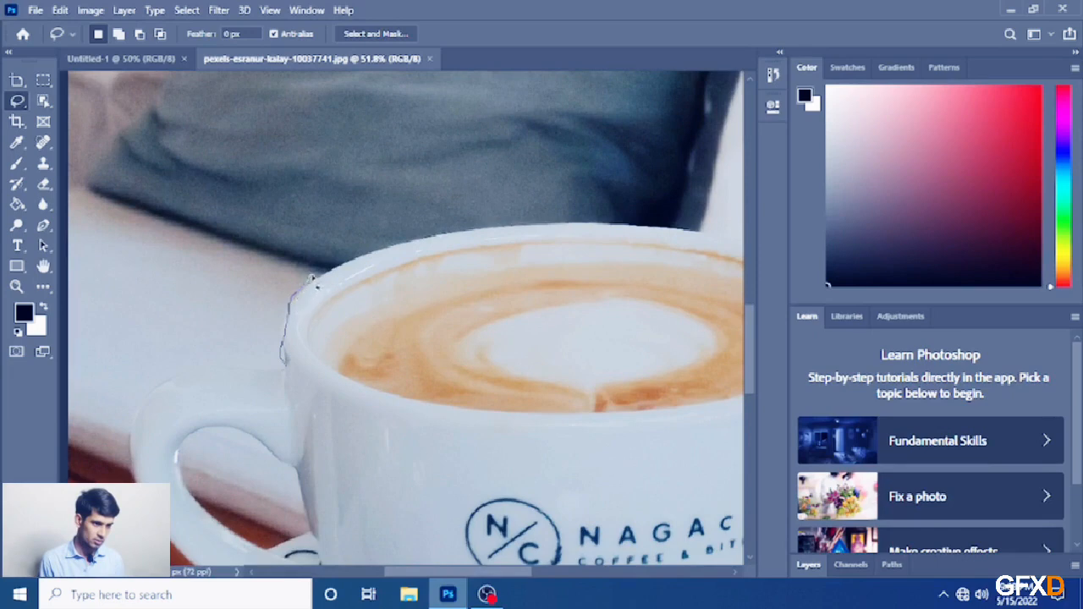
left_click_drag(353, 257, 364, 253)
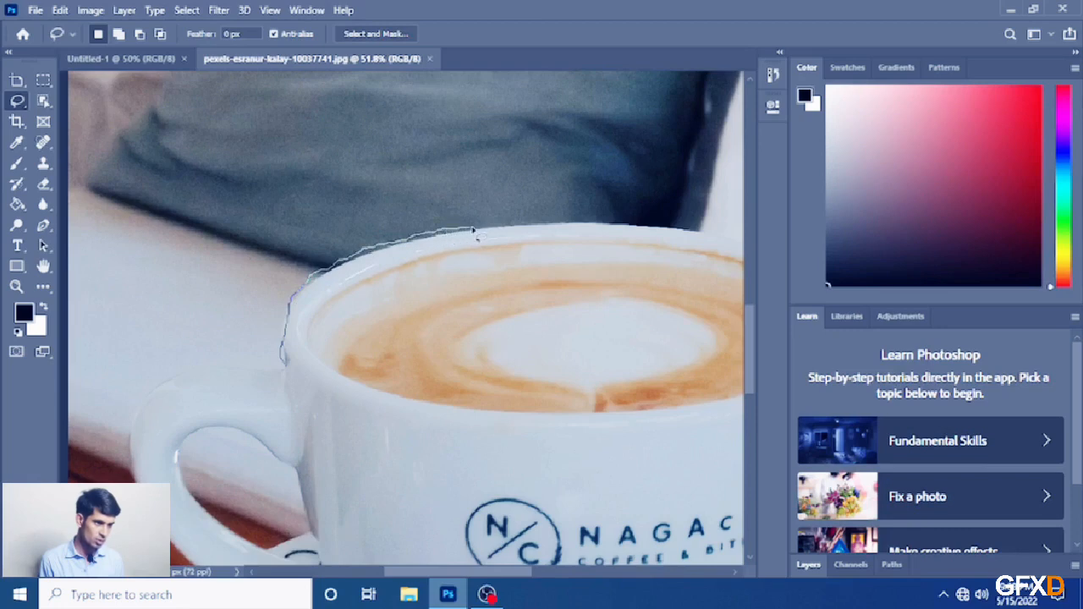
left_click_drag(489, 229, 533, 228)
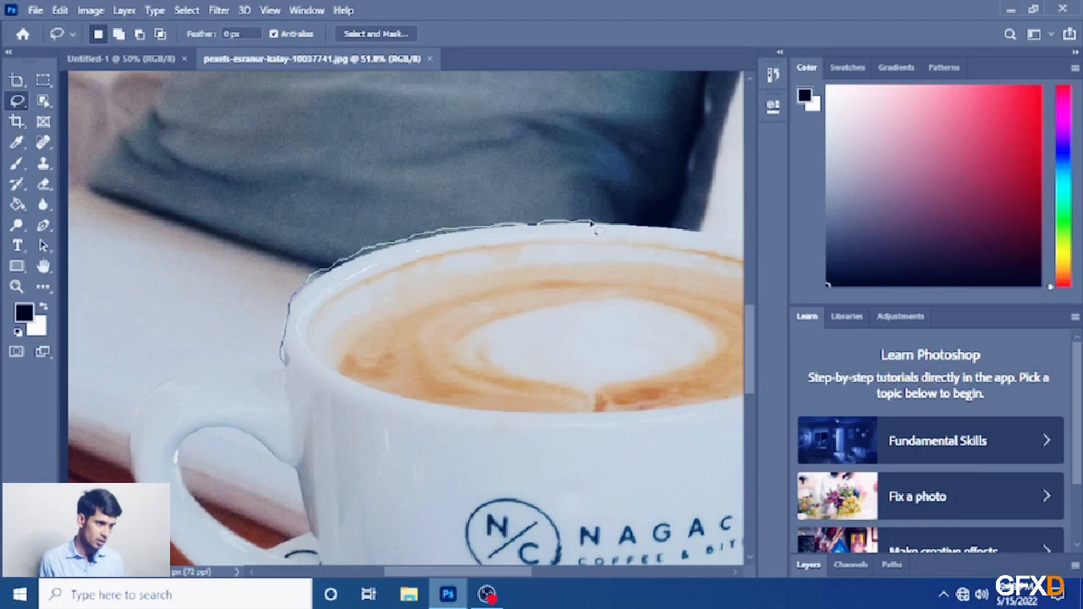
left_click_drag(603, 229, 599, 226)
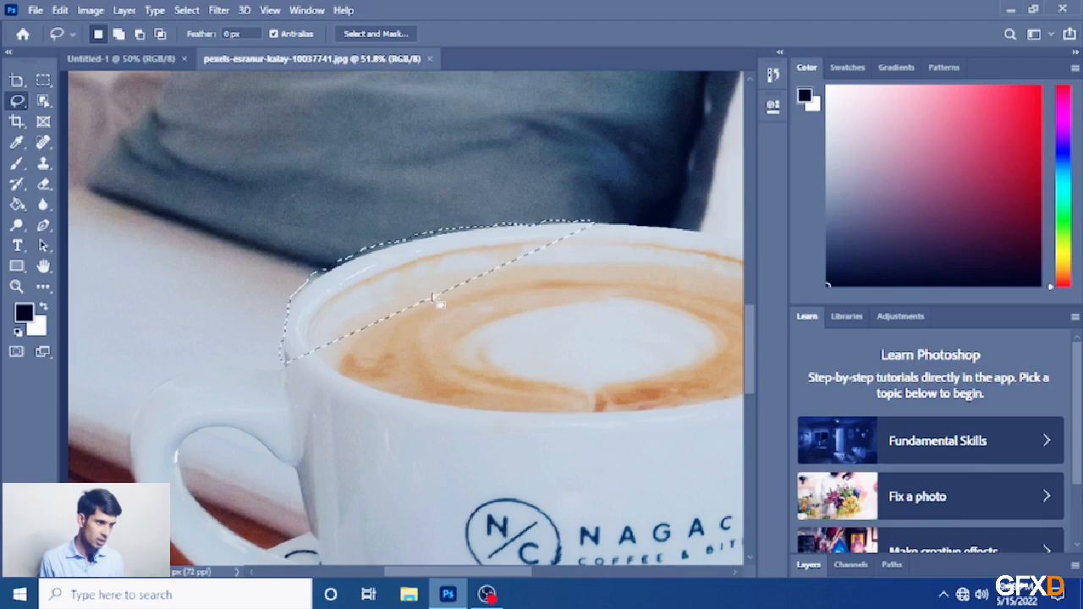
left_click(328, 363)
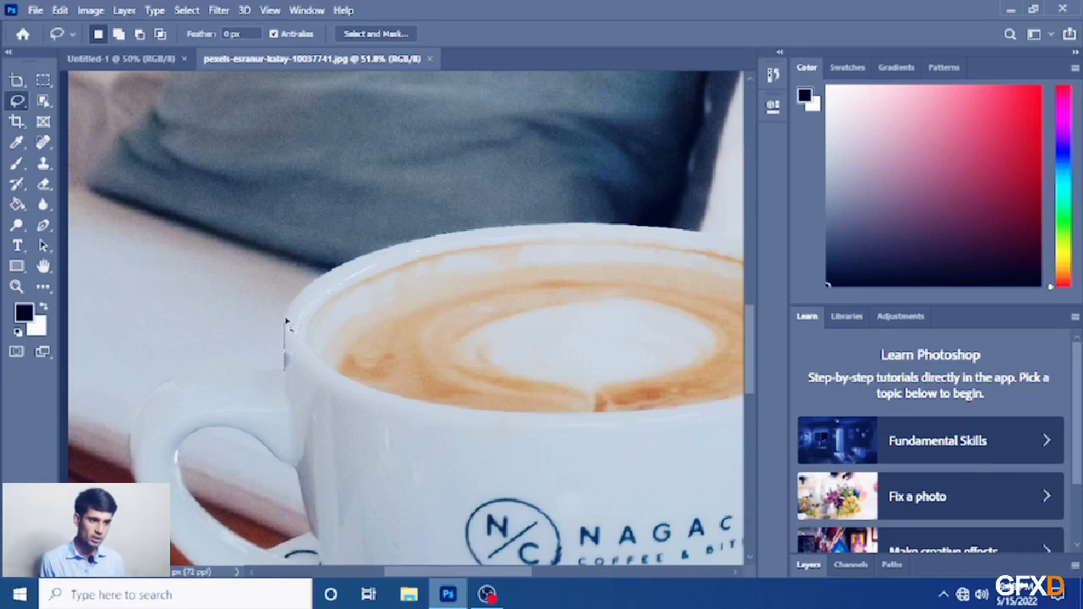
Step: Trace a freehand Lasso selection around the coffee cup's rim, enclosing most of the coffee surface
mouse_move(285, 322)
left_mouse_down()
mouse_move(325, 266)
mouse_move(345, 274)
mouse_move(433, 240)
left_mouse_up()
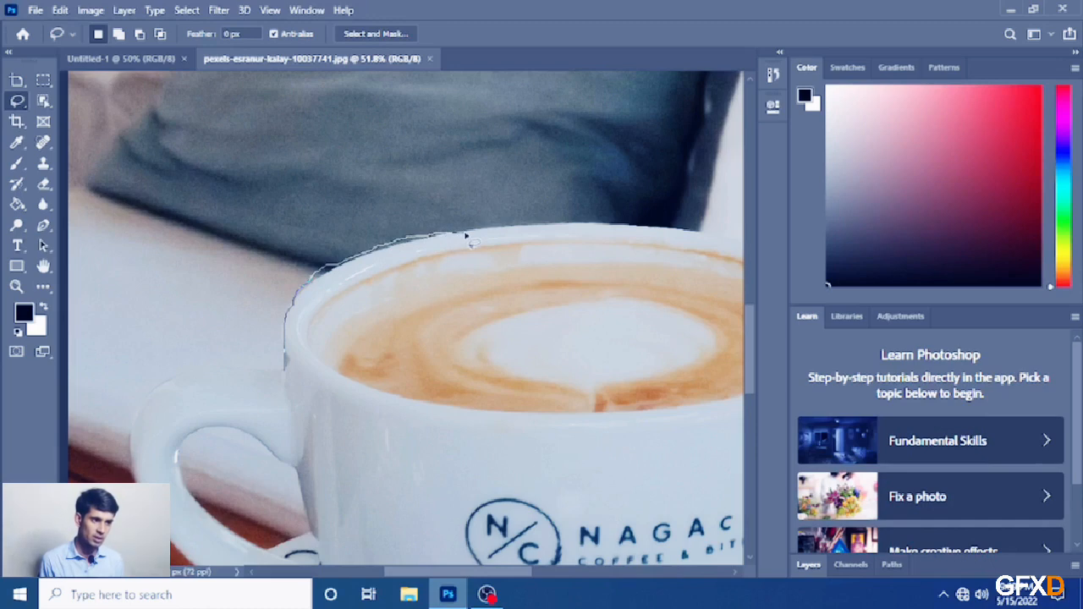
left_click_drag(465, 237, 466, 236)
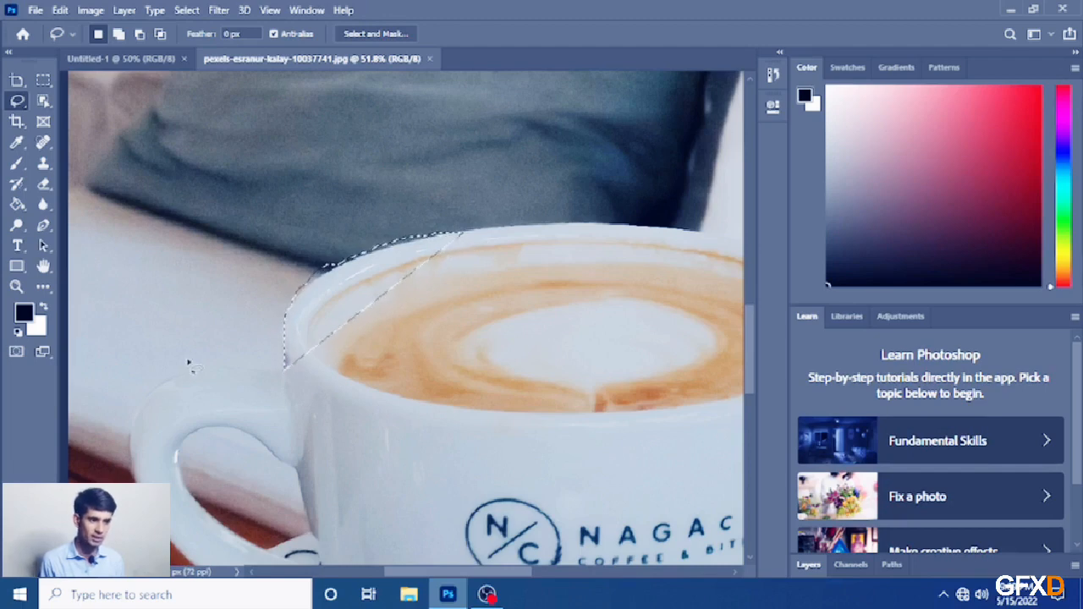
scroll(338, 339, "down", 3)
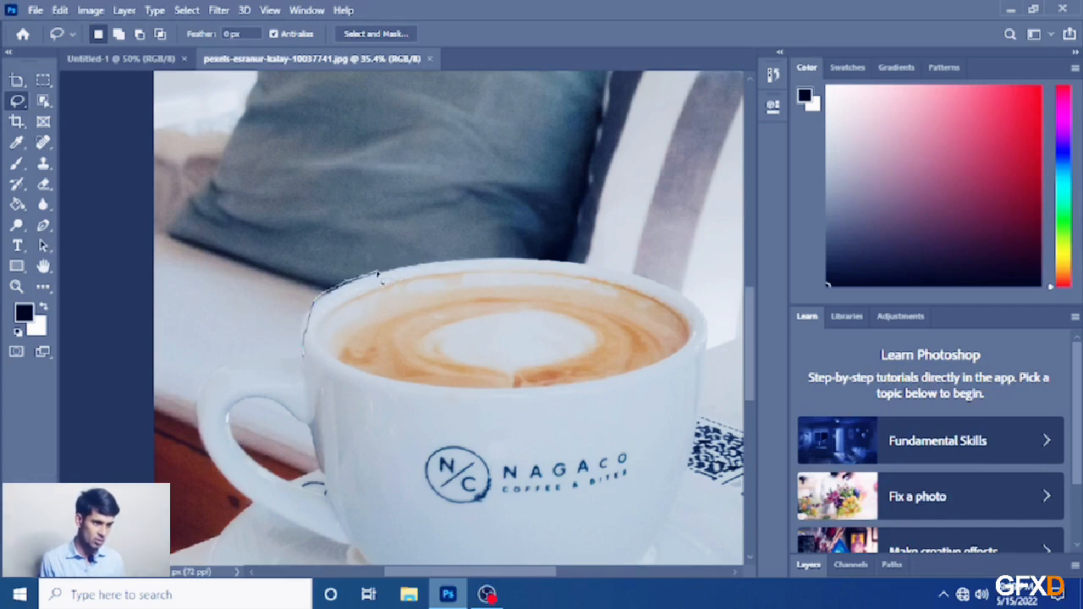
mouse_move(415, 263)
left_mouse_down()
mouse_move(567, 259)
mouse_move(680, 293)
mouse_move(711, 329)
left_mouse_up()
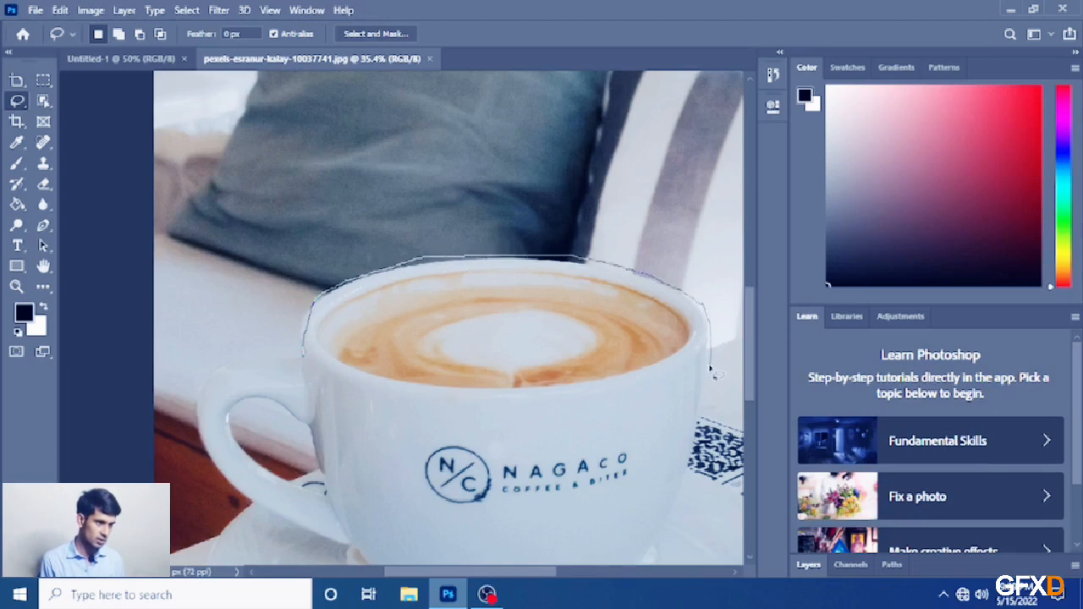
left_click_drag(711, 373, 710, 367)
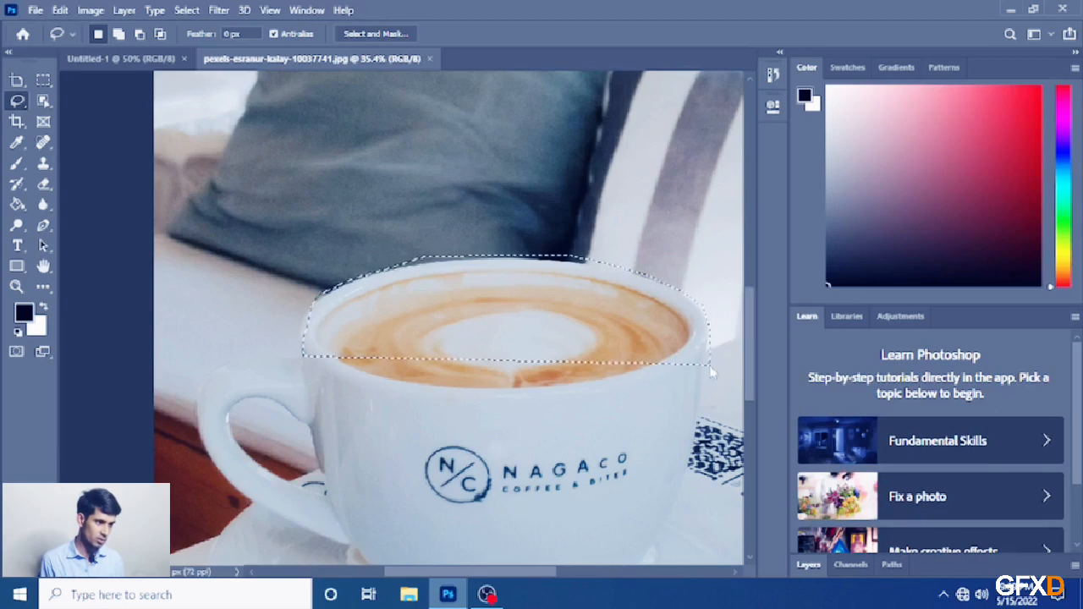
scroll(505, 401, "down", 2)
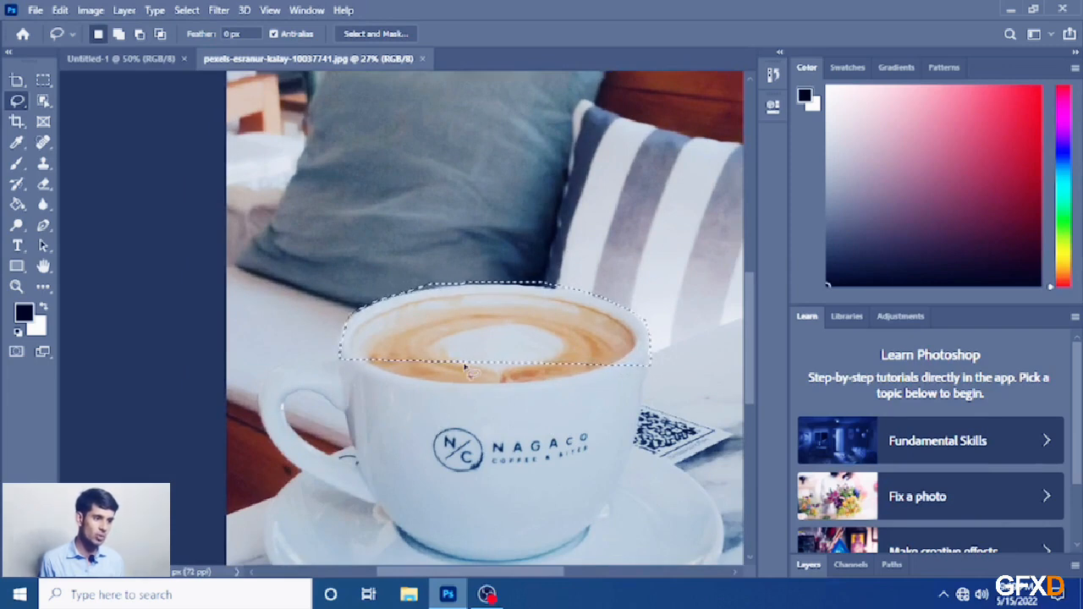
Step: Try deleting the selected rim and coffee area from the photo layer, and undo the deletion
key("shift+F5")
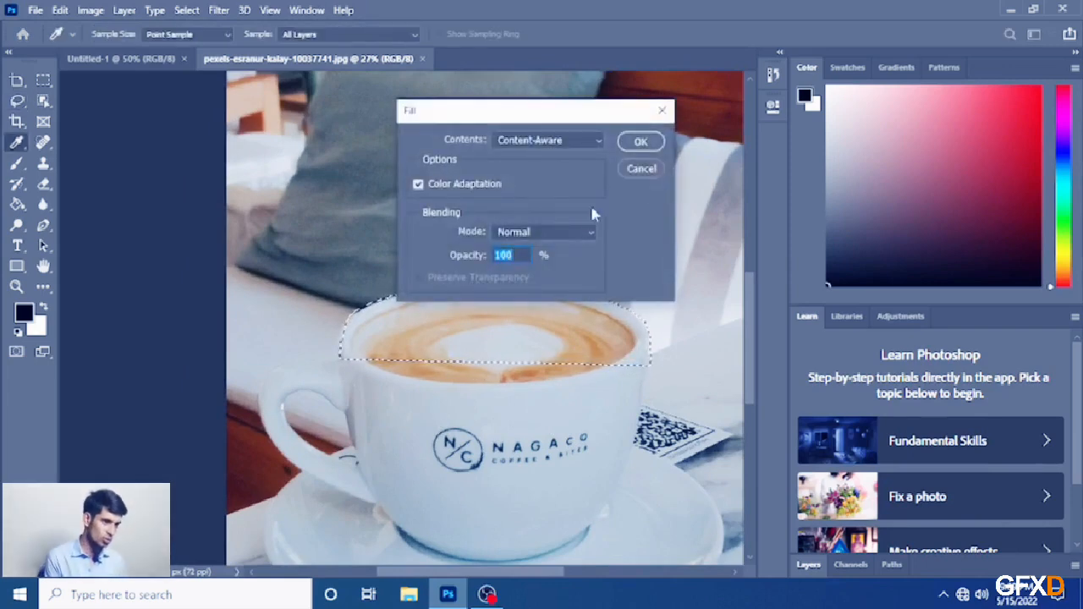
left_click(642, 169)
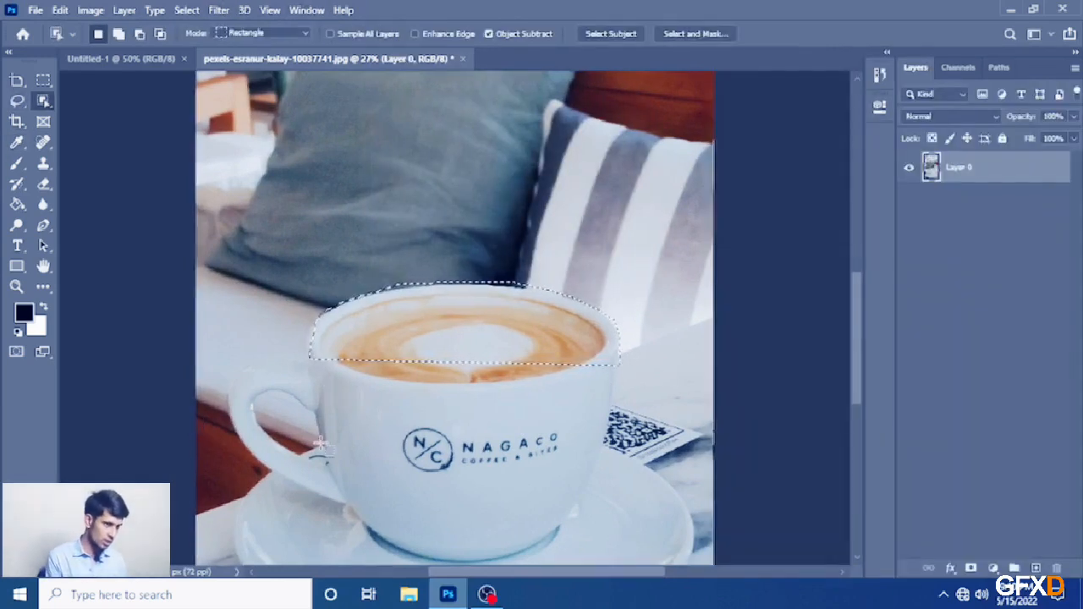
key("Delete")
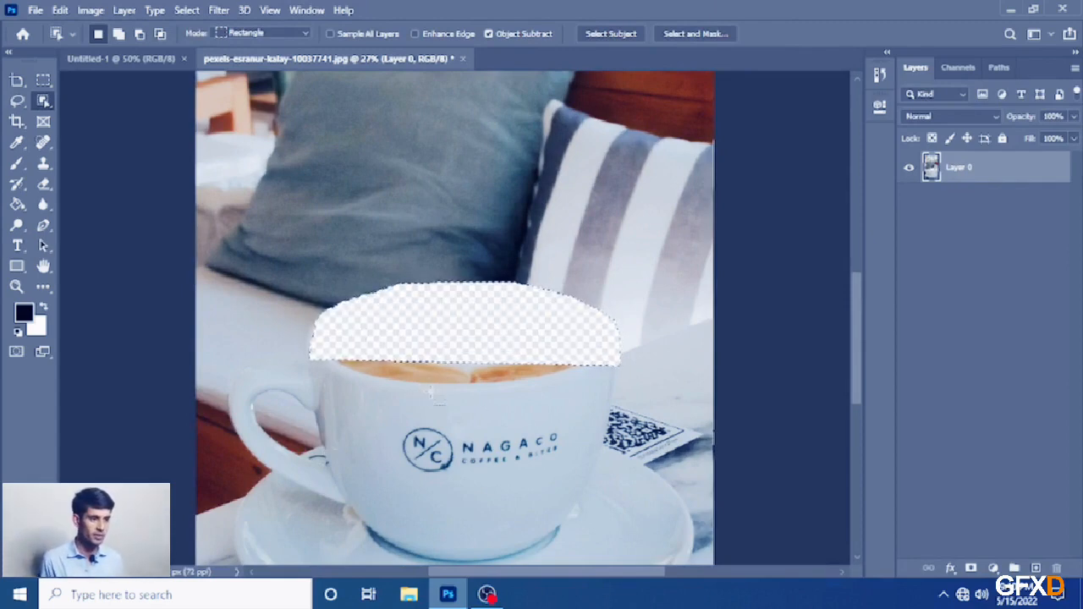
key("ctrl+z")
Step: Set the Lasso Tool to add to the selection, and extend the selection over the cup's right half and the saucer's right part
scroll(457, 424, "down", 1)
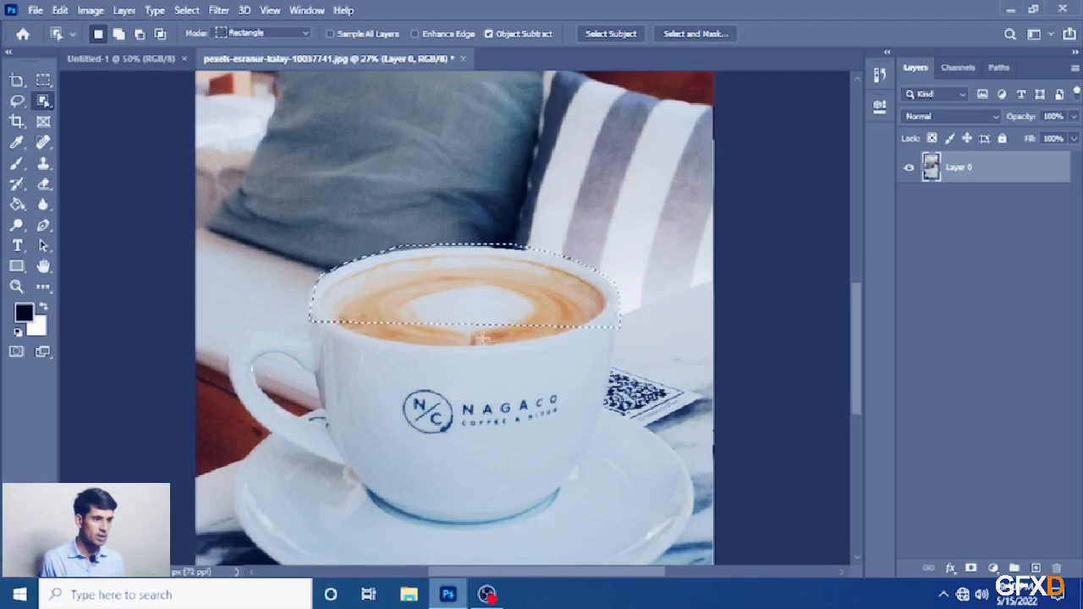
scroll(485, 461, "down", 1)
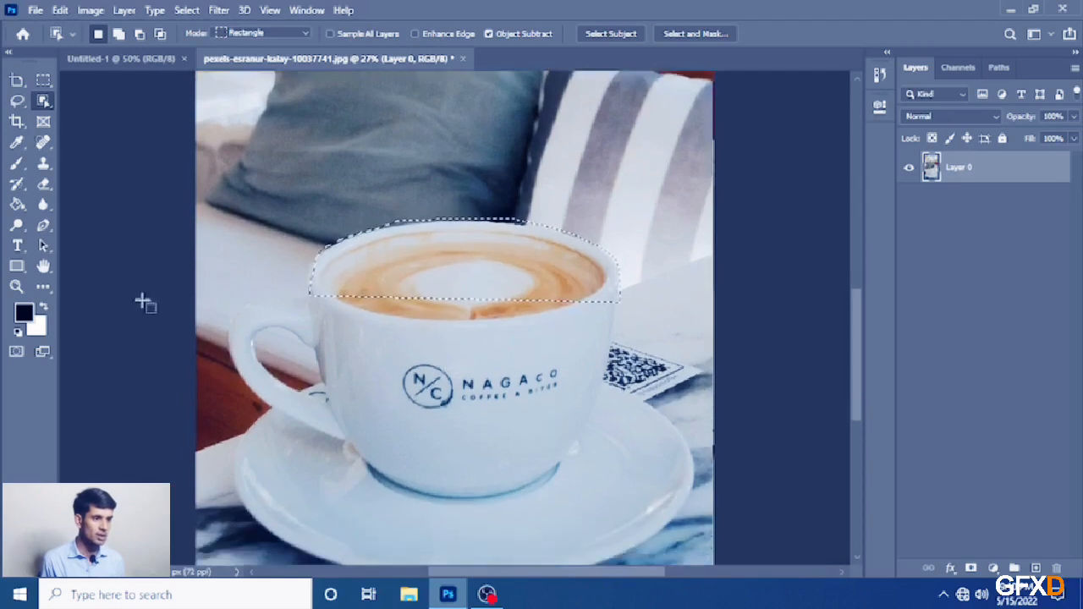
scroll(108, 172, "down", 1)
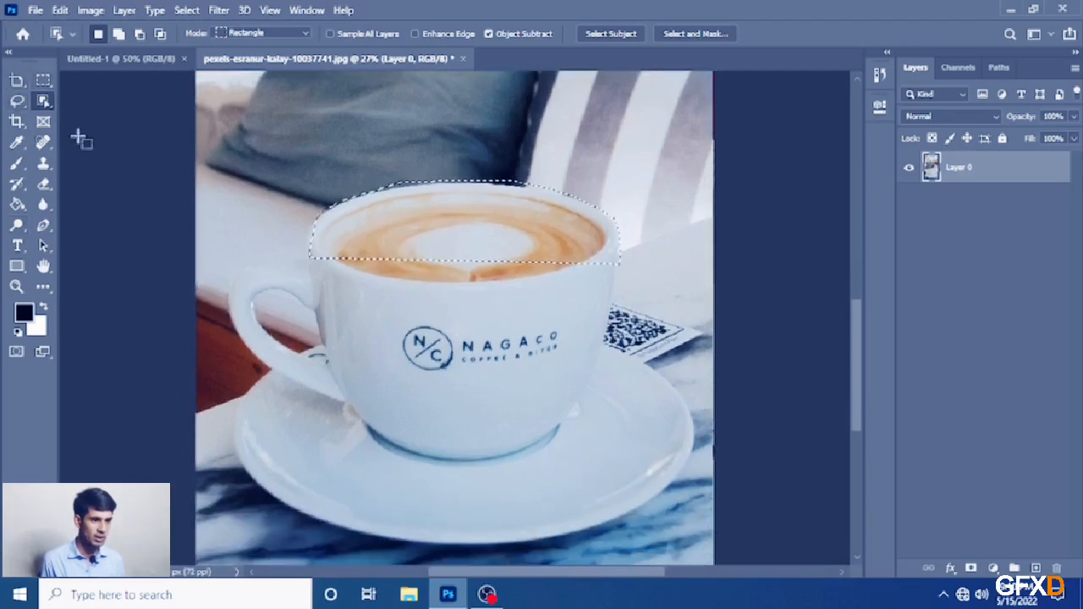
left_click(16, 103)
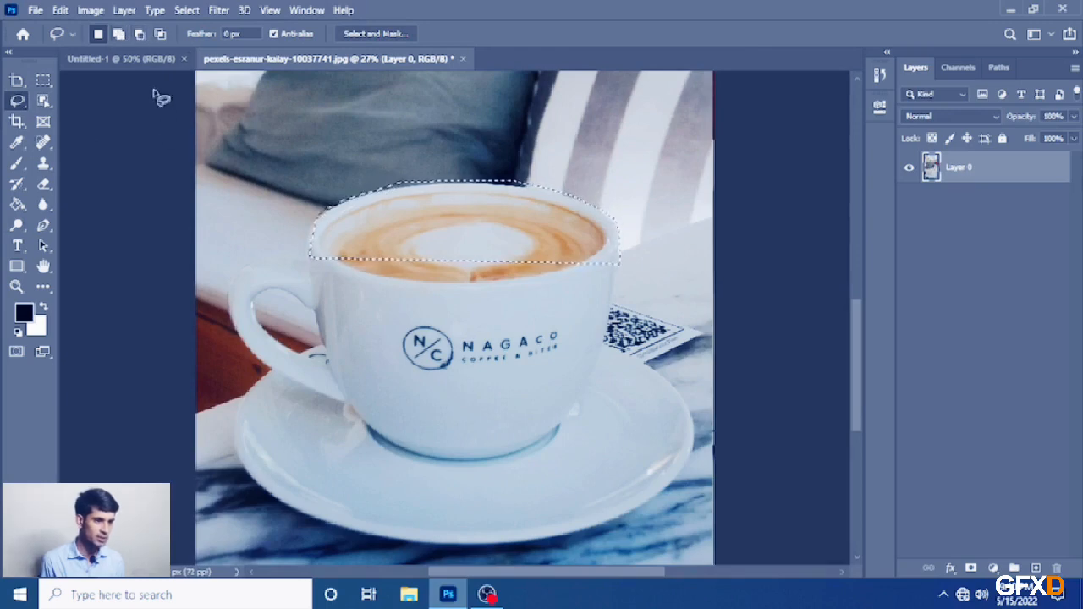
left_click(127, 41)
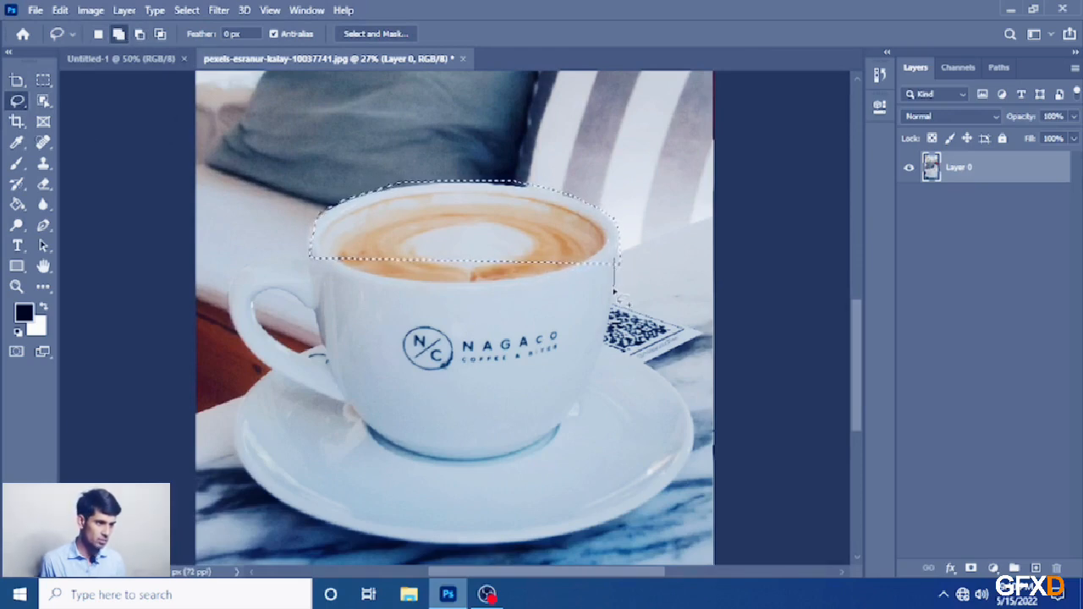
mouse_move(615, 293)
left_mouse_down()
mouse_move(614, 354)
mouse_move(691, 422)
mouse_move(673, 491)
mouse_move(689, 518)
mouse_move(597, 418)
left_mouse_up()
key("ctrl+z")
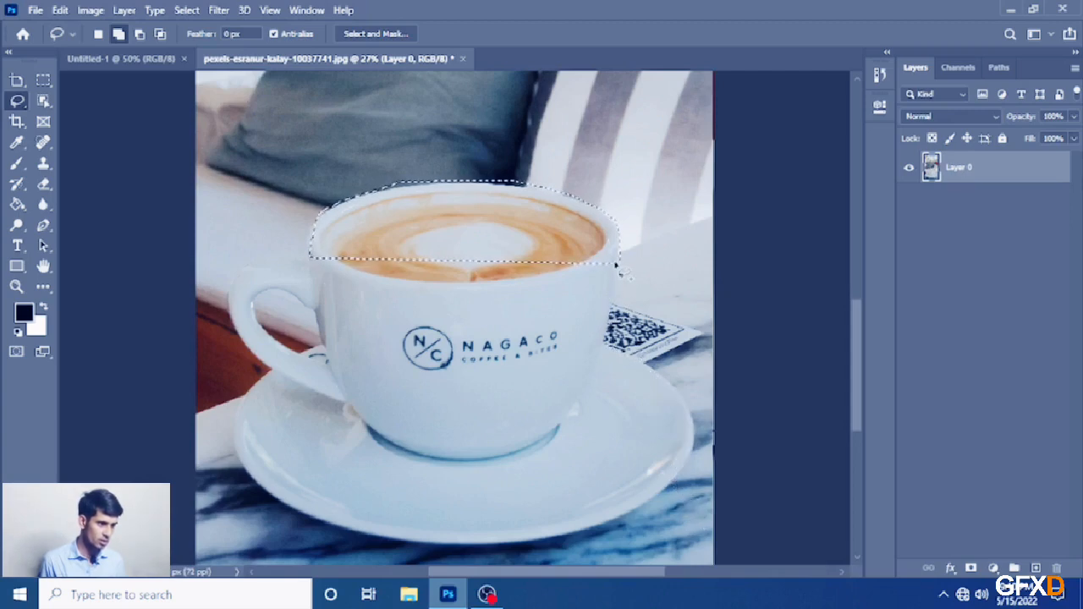
mouse_move(619, 270)
left_mouse_down()
mouse_move(637, 364)
mouse_move(674, 391)
mouse_move(710, 458)
mouse_move(655, 499)
mouse_move(594, 509)
mouse_move(460, 424)
mouse_move(432, 301)
mouse_move(441, 248)
left_mouse_up()
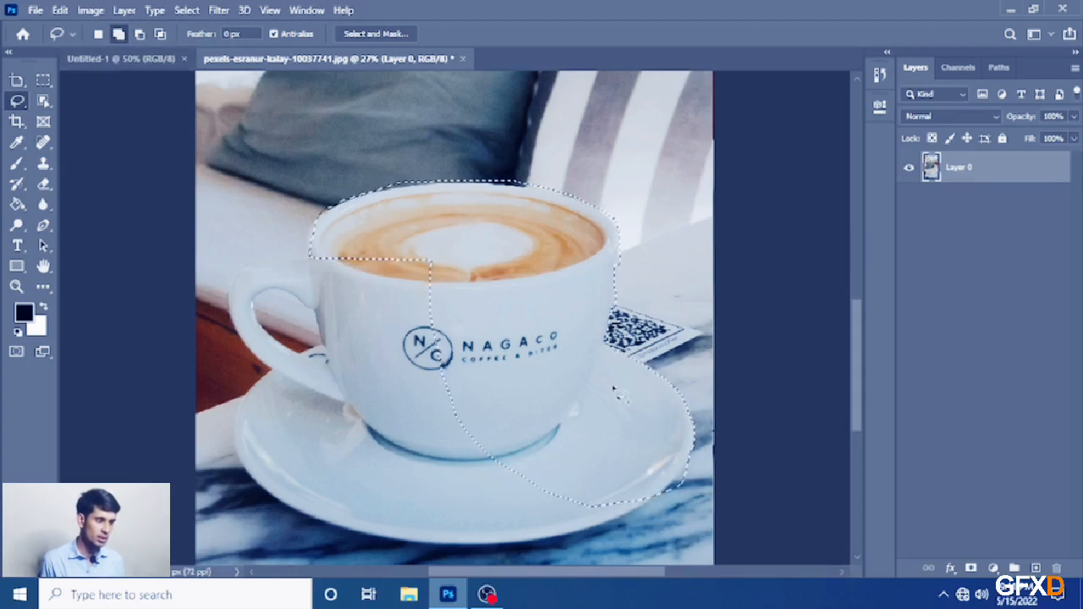
Step: Add the rest of the saucer, the cup's left half and its handle to the lasso selection, smoothing the outline by the handle
scroll(578, 375, "down", 2)
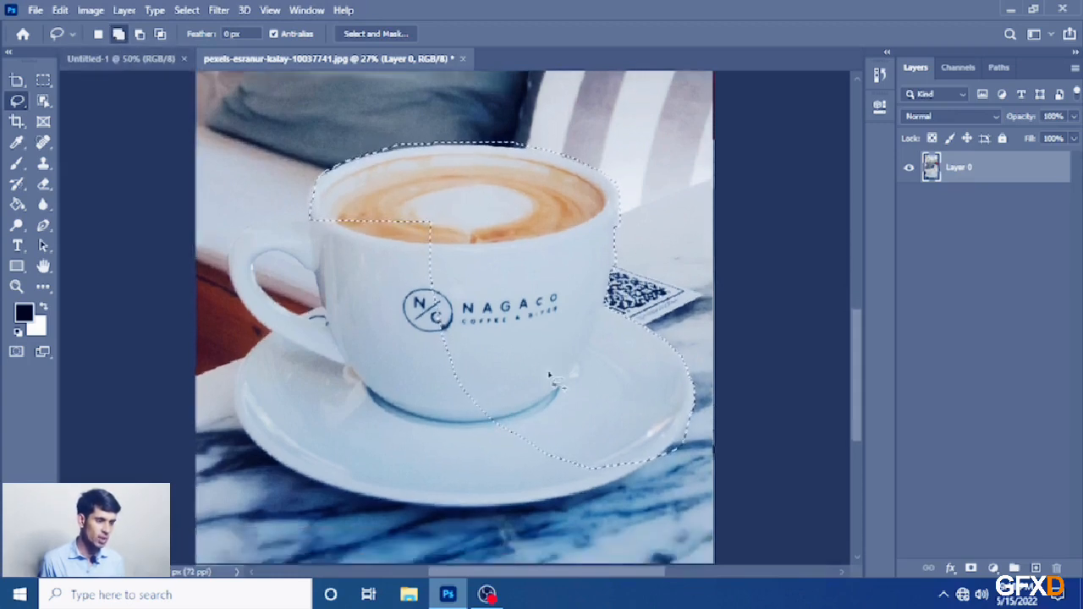
scroll(610, 415, "down", 3)
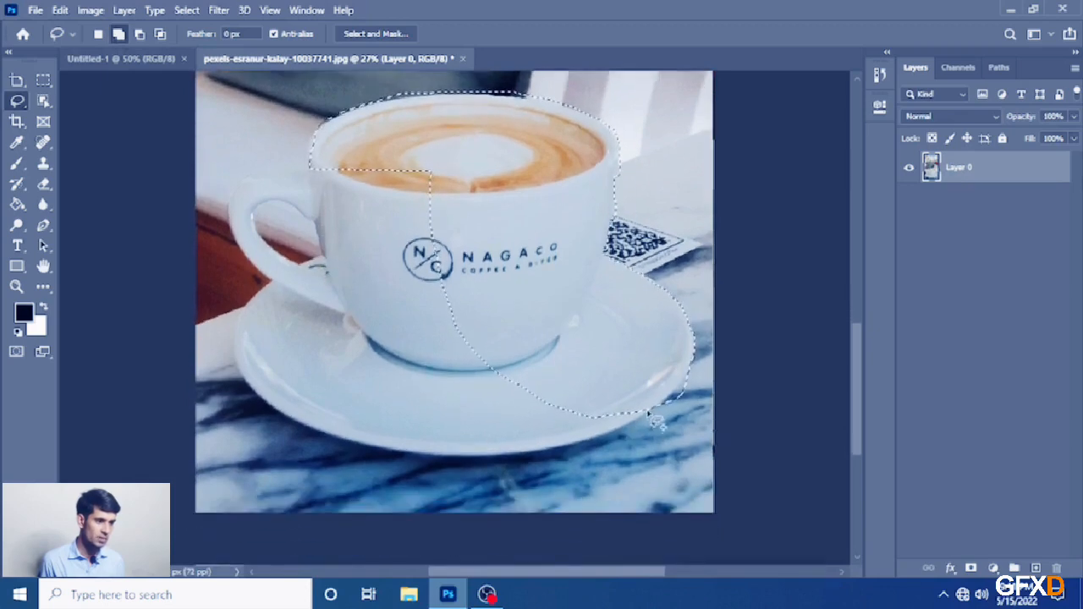
mouse_move(667, 408)
left_mouse_down()
mouse_move(538, 461)
mouse_move(410, 467)
mouse_move(290, 431)
mouse_move(240, 391)
mouse_move(221, 344)
mouse_move(256, 282)
mouse_move(233, 248)
mouse_move(221, 182)
mouse_move(239, 164)
mouse_move(284, 156)
mouse_move(394, 151)
mouse_move(428, 169)
left_mouse_up()
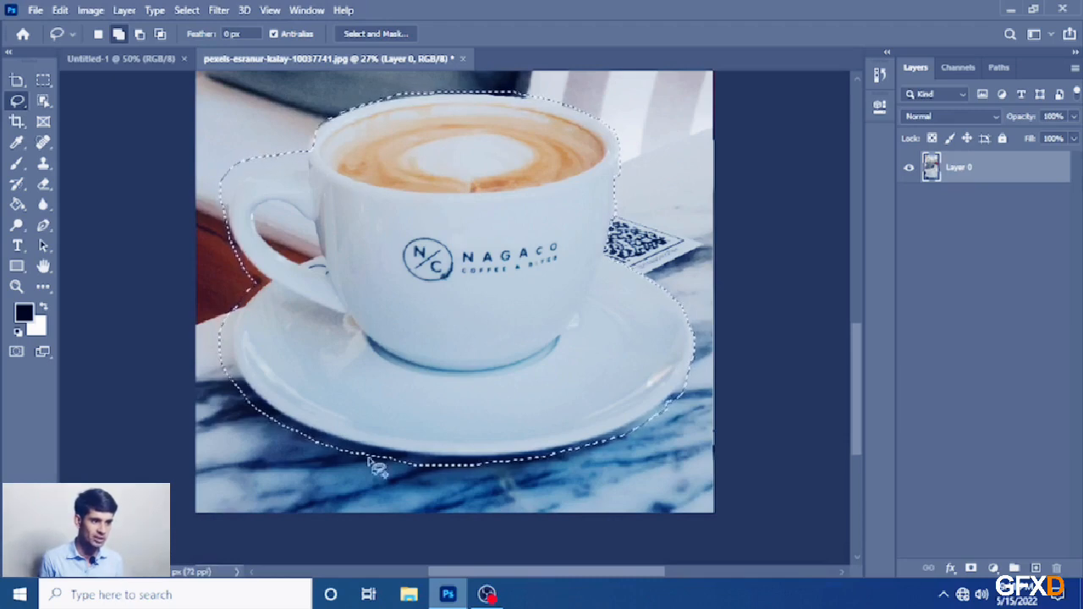
left_click_drag(222, 288, 254, 292)
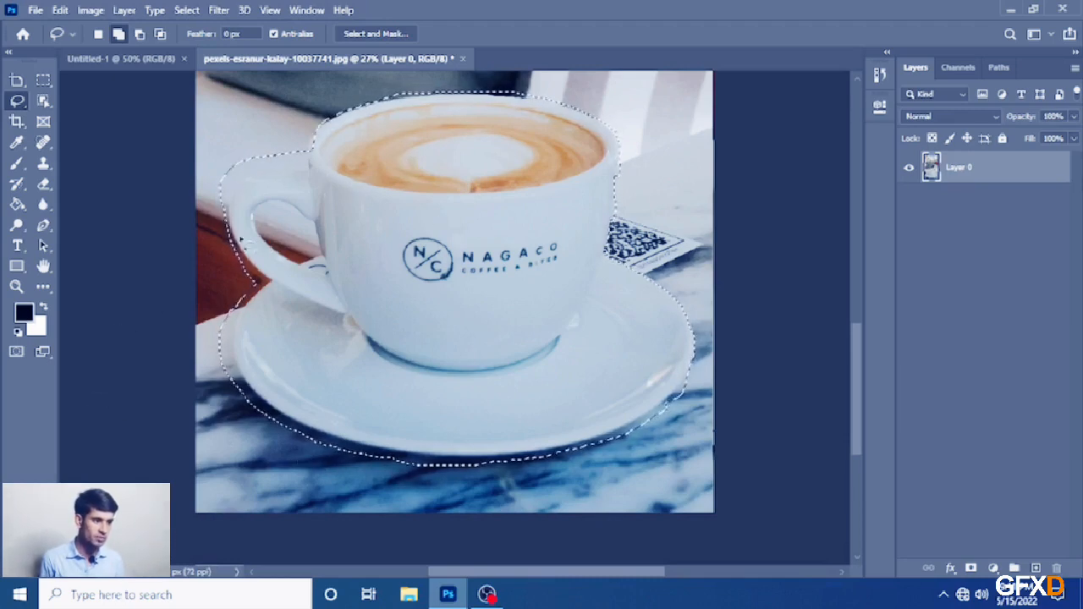
left_click_drag(238, 234, 218, 194)
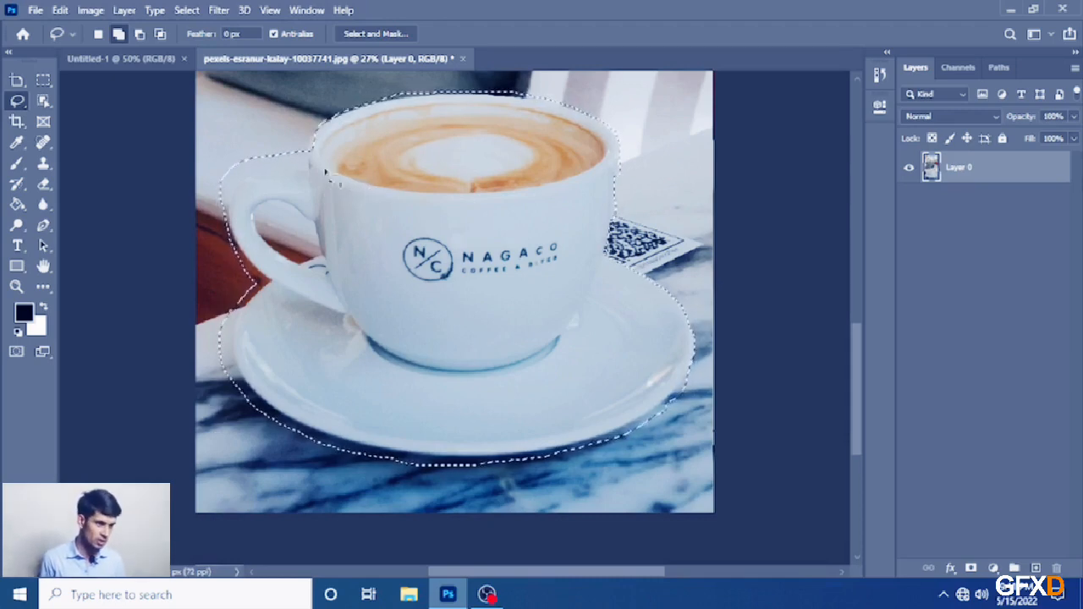
scroll(351, 213, "down", 1)
scroll(360, 214, "up", 1)
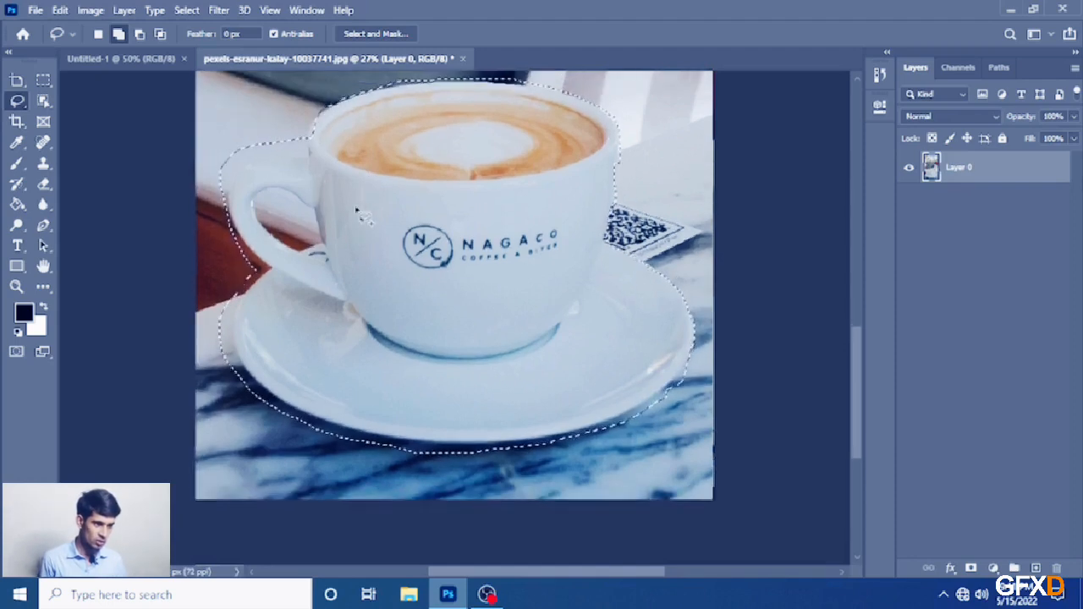
Step: Deselect the lasso selection around the cup and saucer
right_click(17, 103)
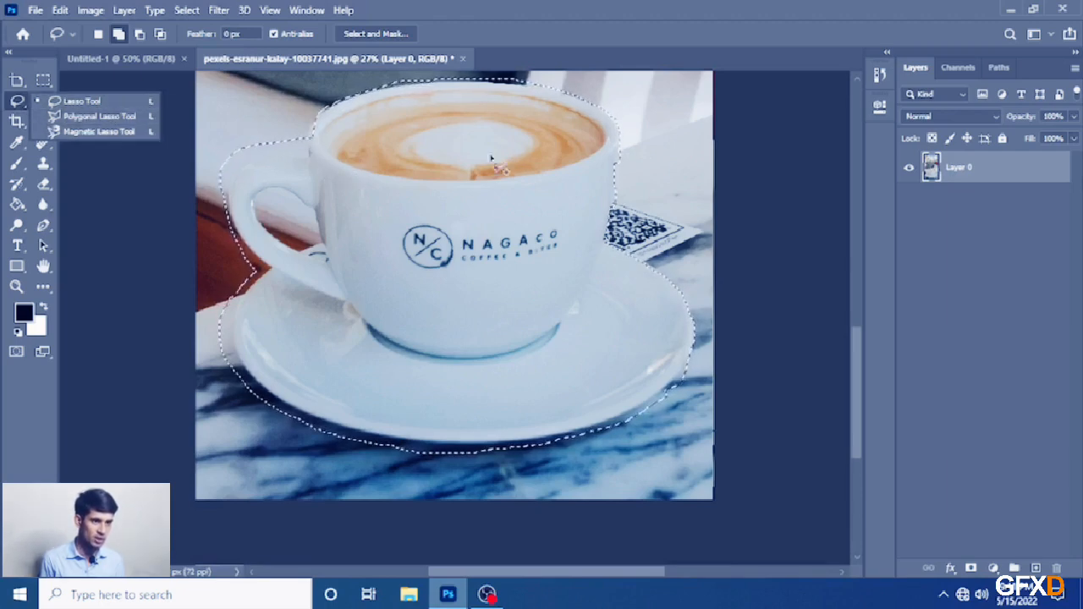
left_click(447, 165)
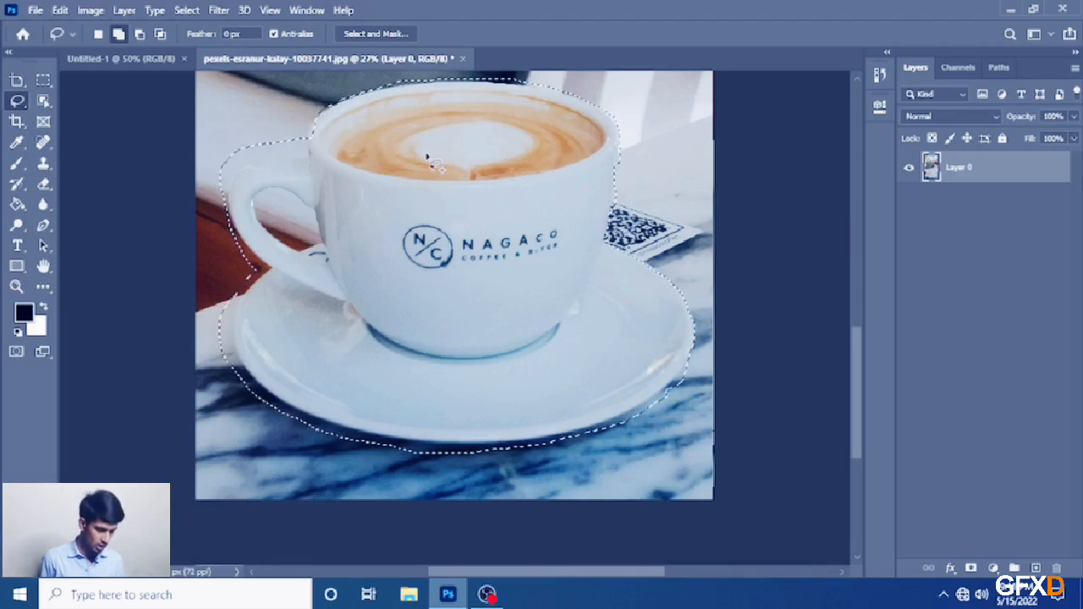
key("w")
right_click(423, 157)
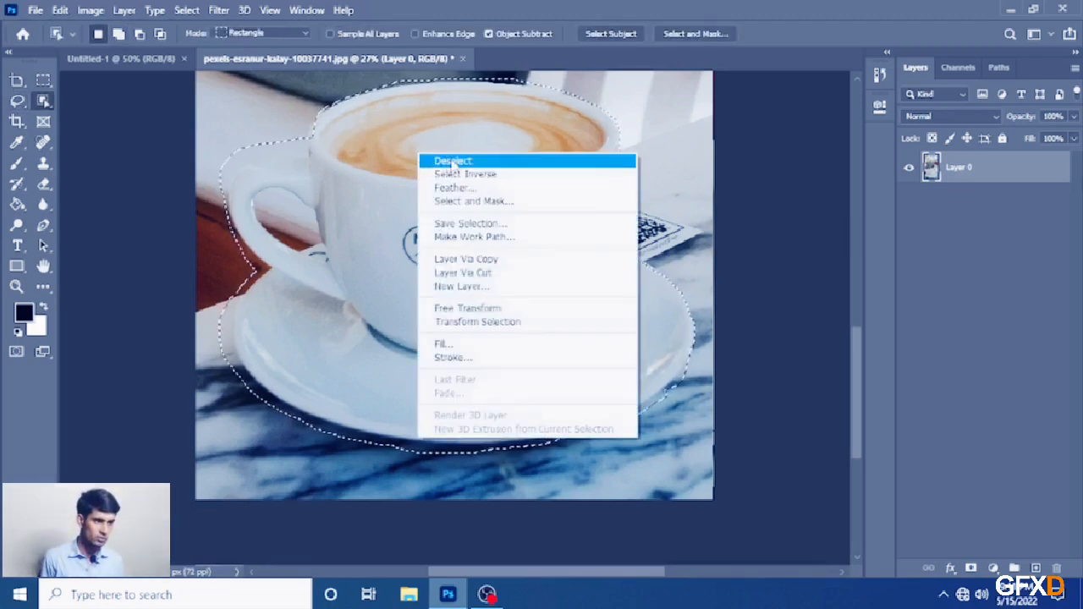
left_click(444, 160)
Step: Outline the whole cup and saucer point by point with the Polygonal Lasso Tool, closing the selection at its starting point below the handle
left_click(17, 101)
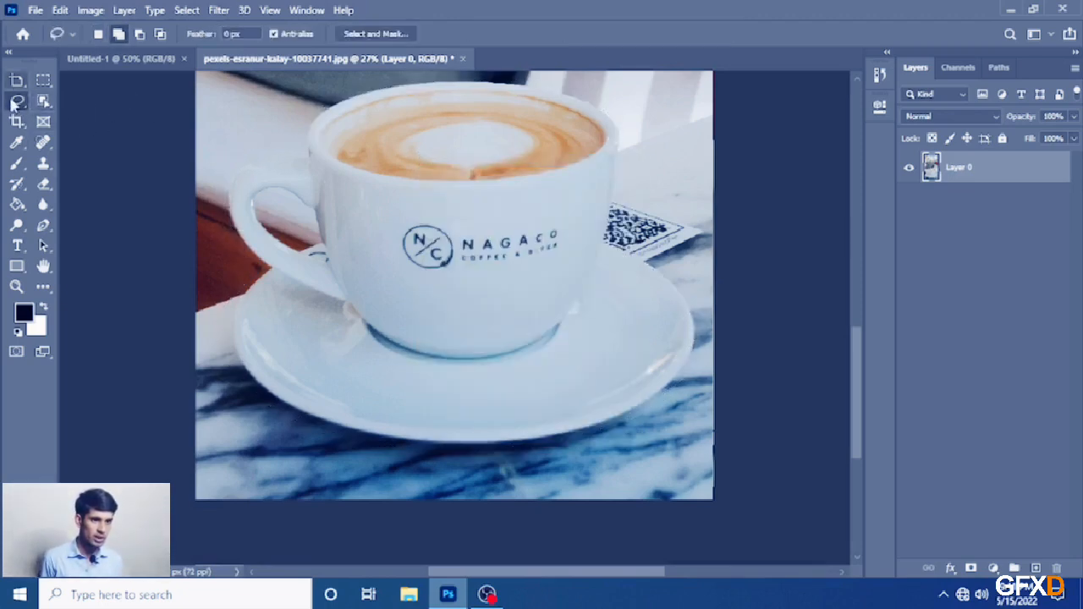
right_click(13, 102)
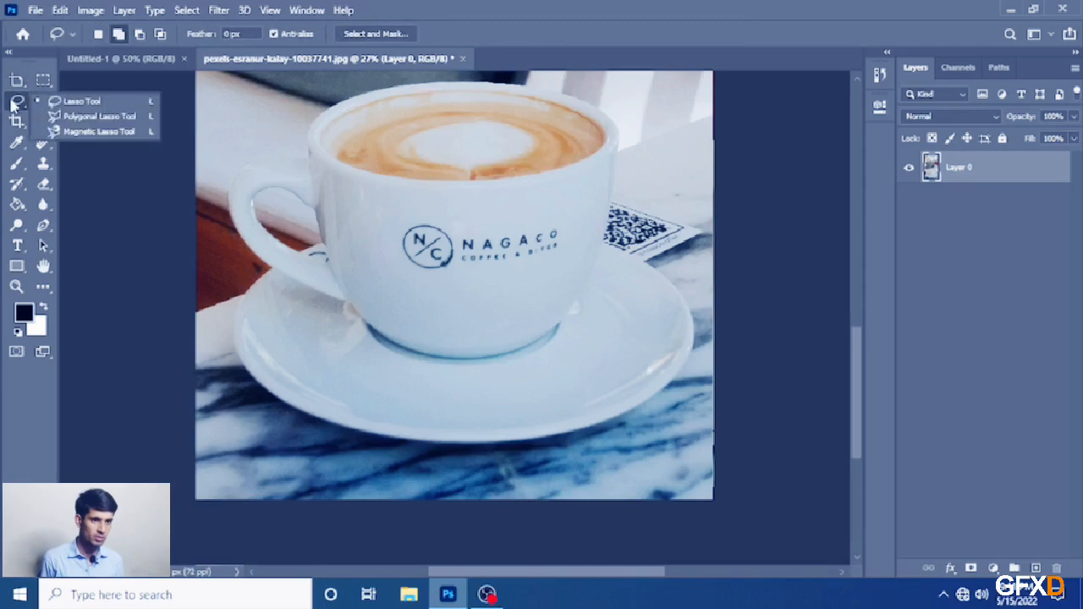
left_click(84, 116)
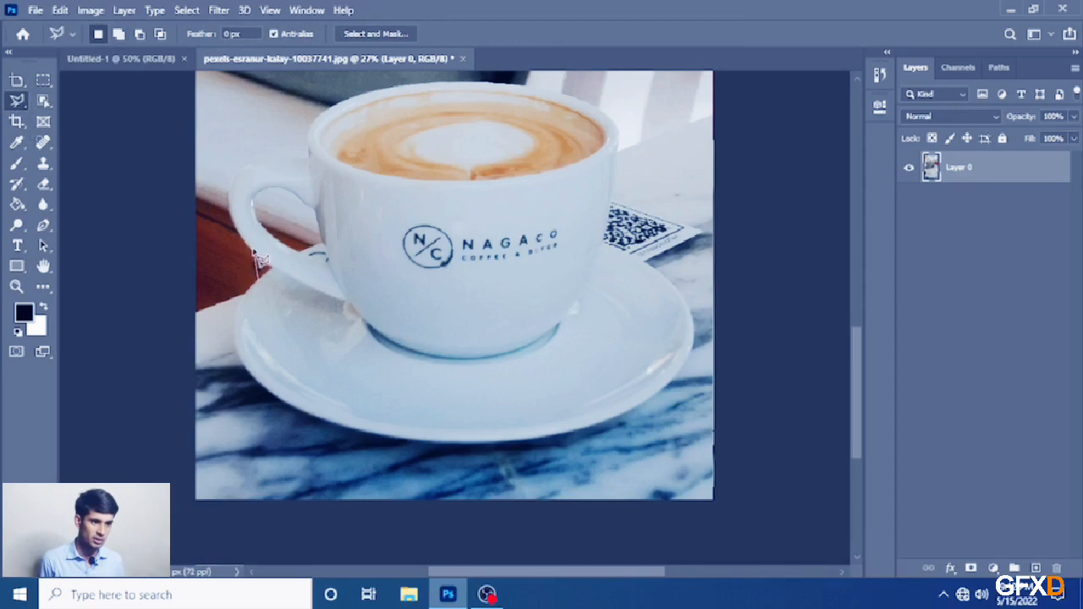
left_click(256, 279)
left_click(242, 191)
left_click(243, 163)
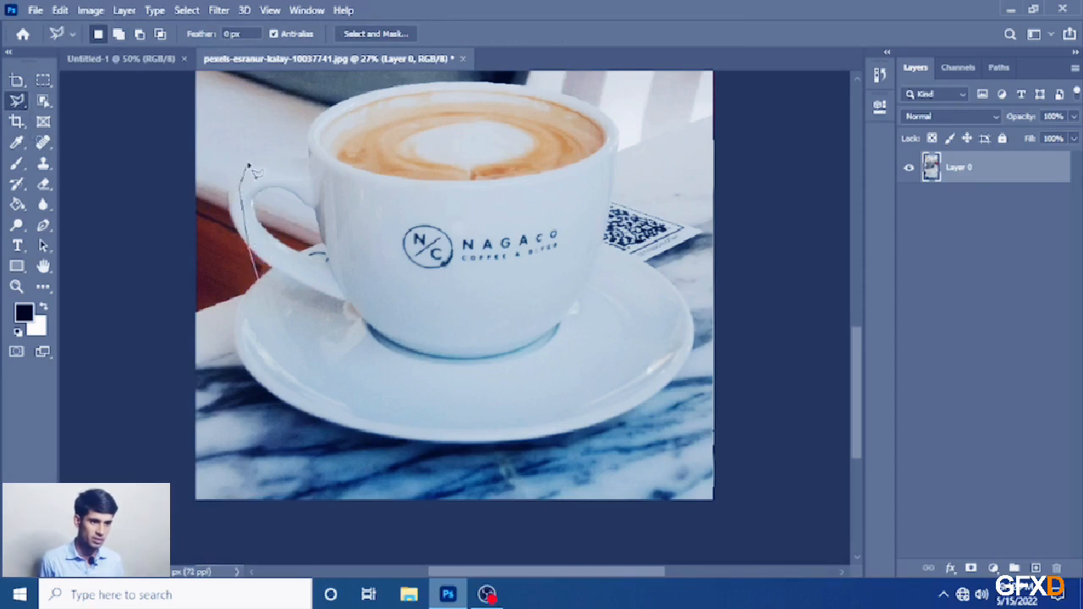
left_click(297, 140)
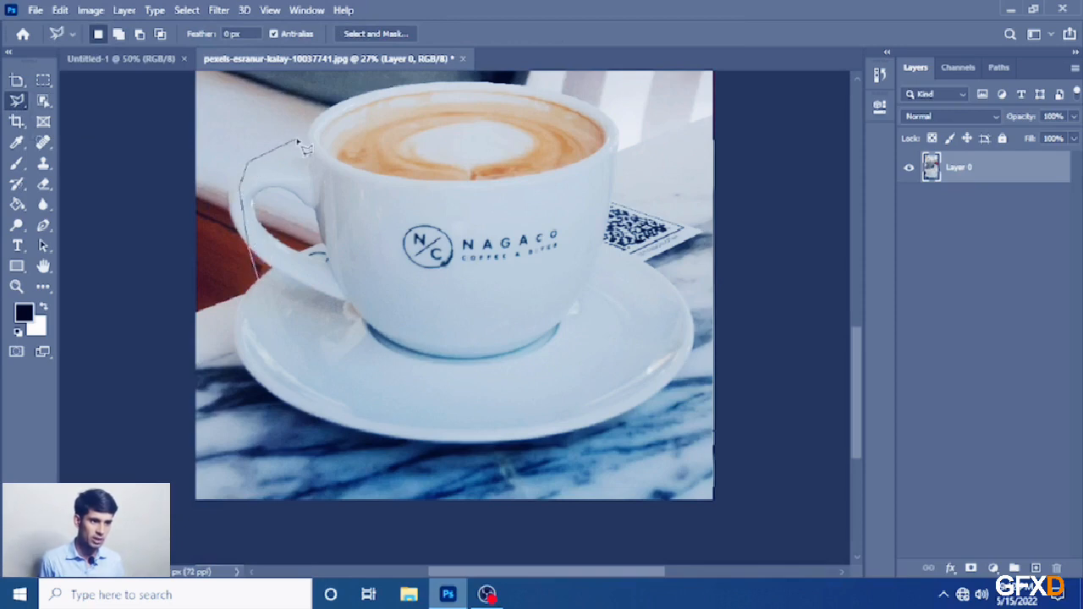
left_click(332, 100)
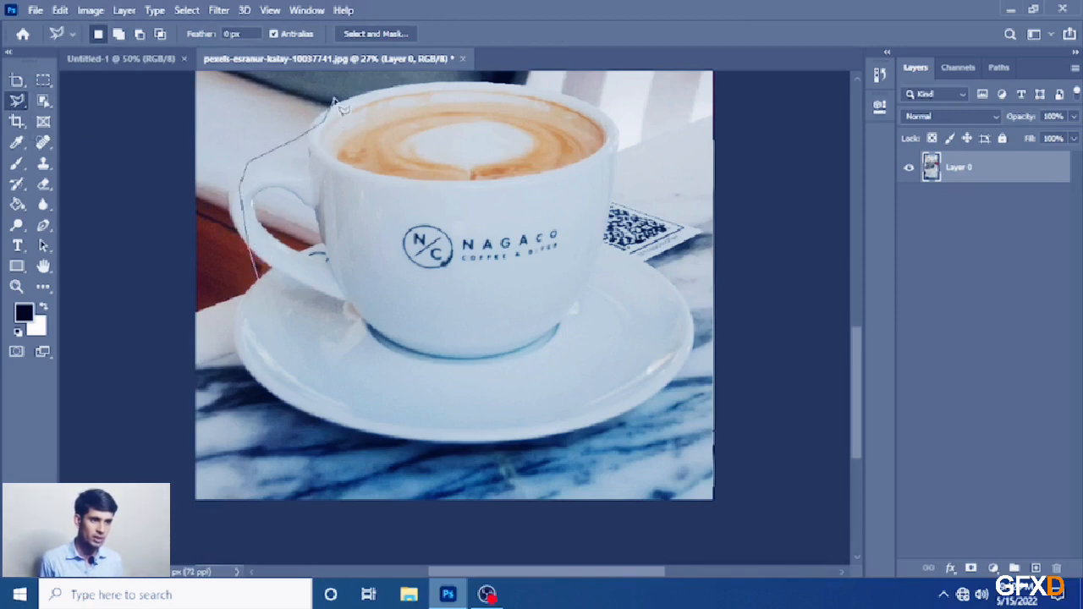
left_click(401, 87)
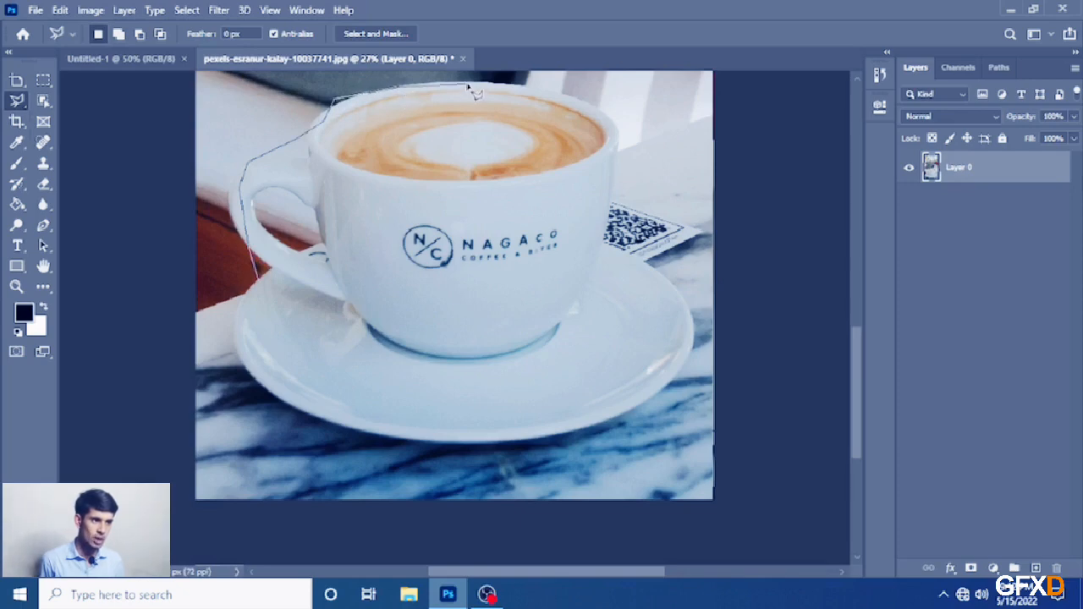
left_click(468, 85)
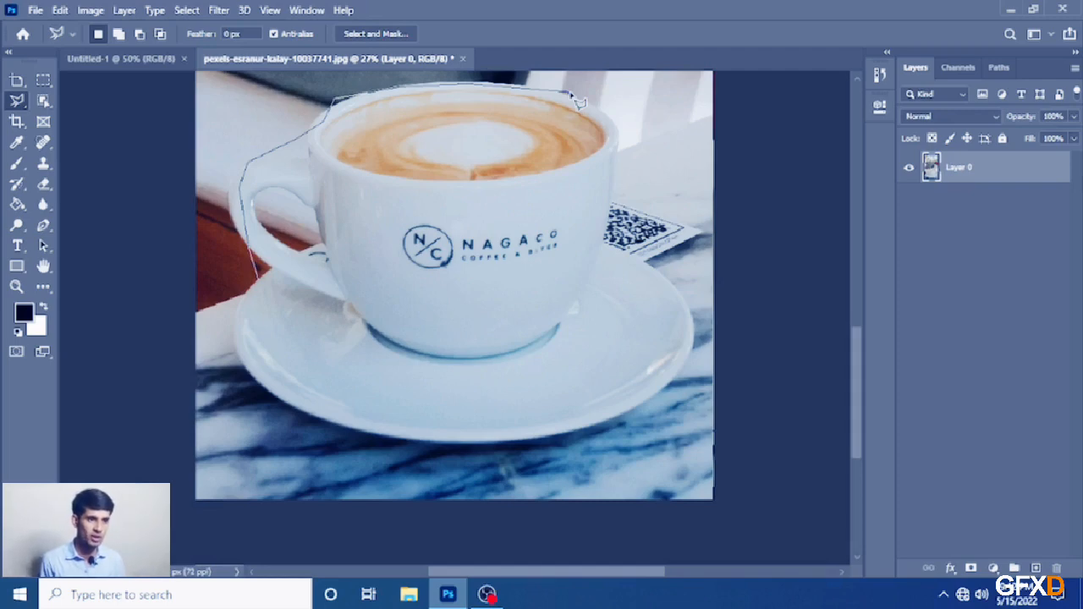
left_click(600, 103)
left_click(611, 120)
left_click(615, 137)
left_click(615, 150)
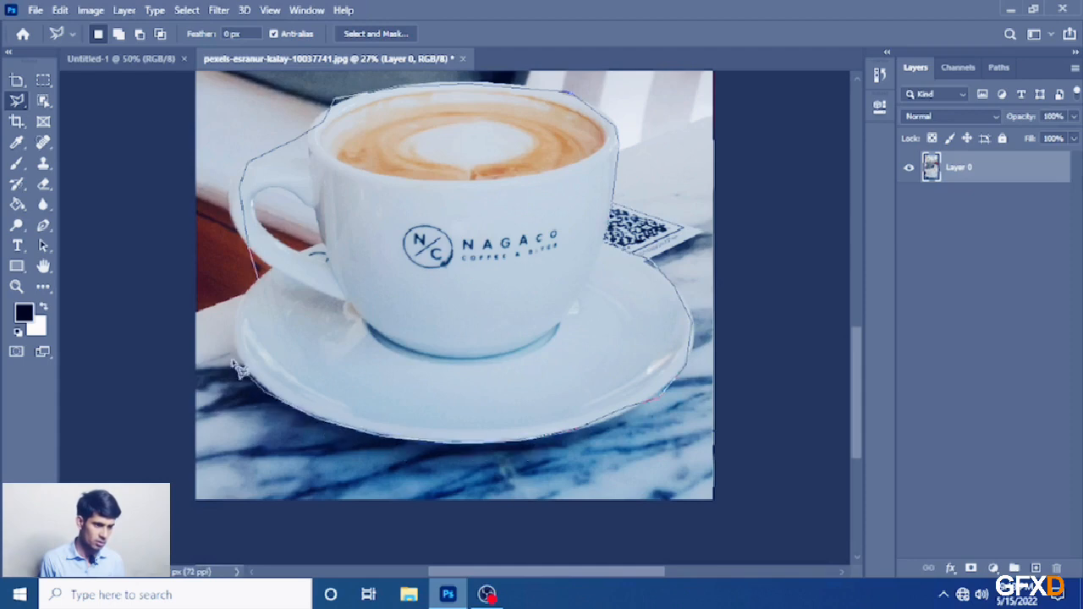
left_click(260, 288)
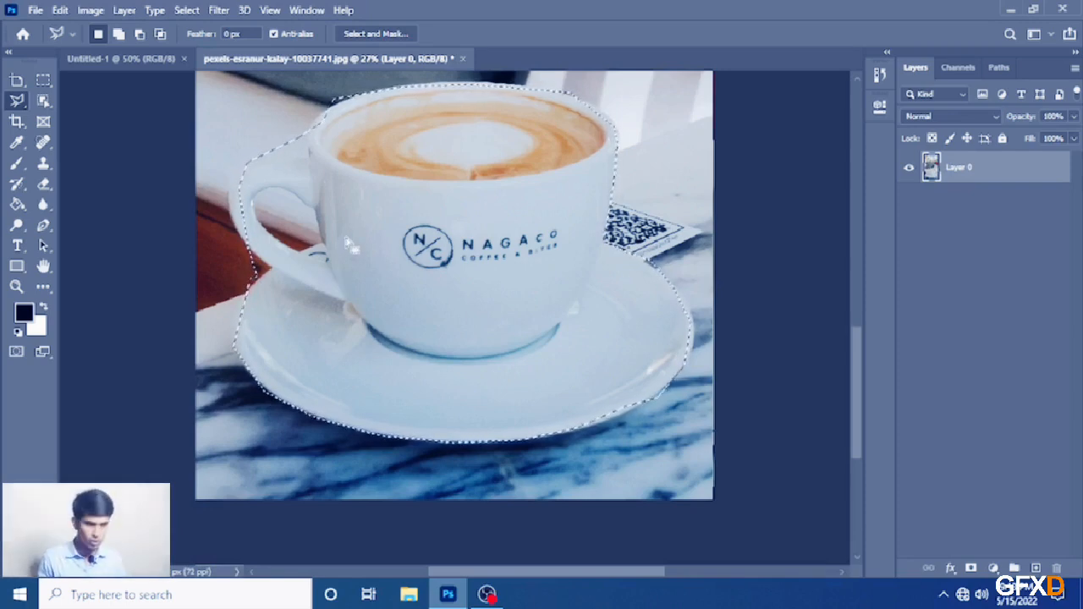
Step: Deselect the polygonal selection around the cup and saucer, and return to the Polygonal Lasso Tool
key("w")
right_click(383, 217)
left_click(400, 225)
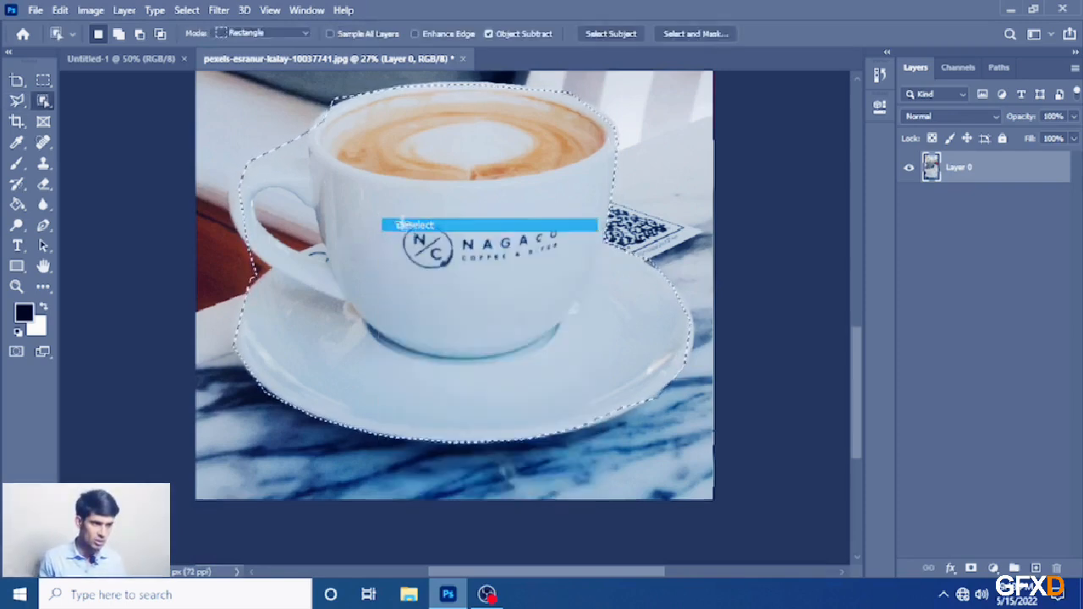
left_click(17, 100)
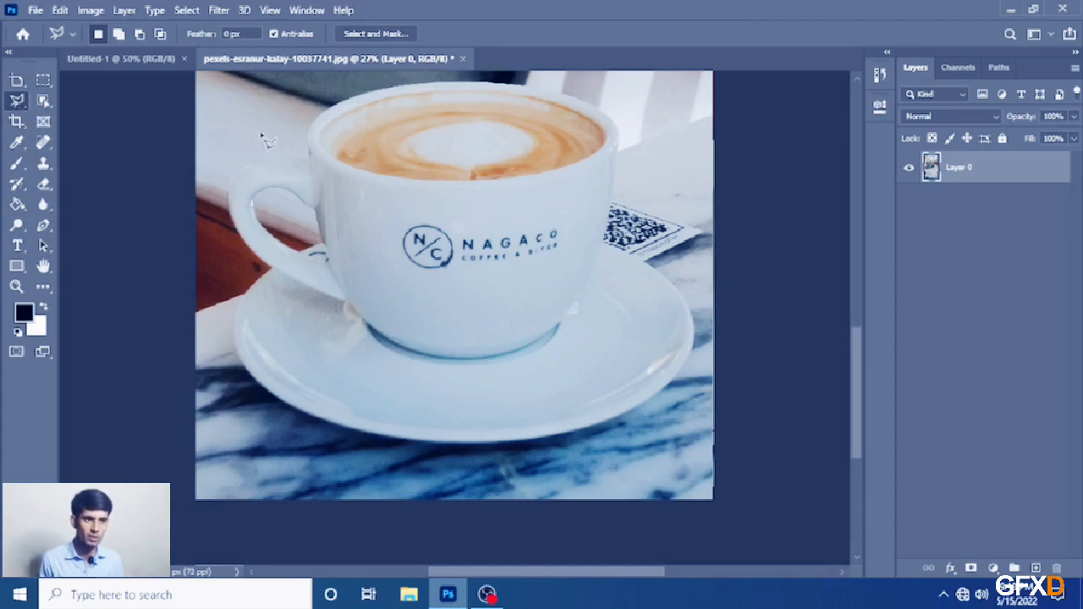
Step: Trace the outer edge of the cup and saucer with the Magnetic Lasso Tool, starting and closing the path below the handle
scroll(350, 178, "up", 2)
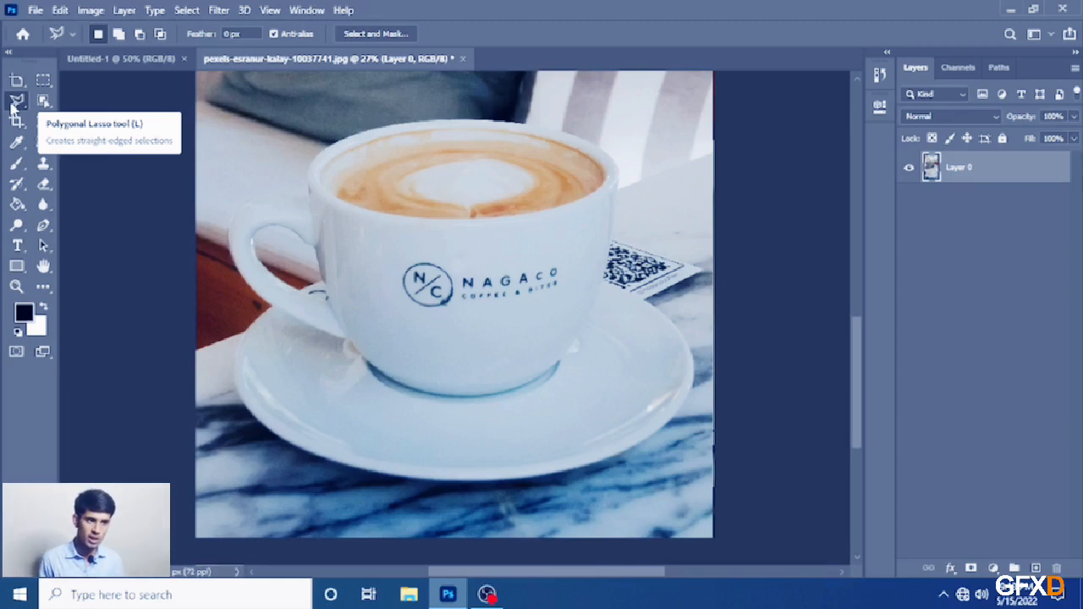
left_click(12, 107)
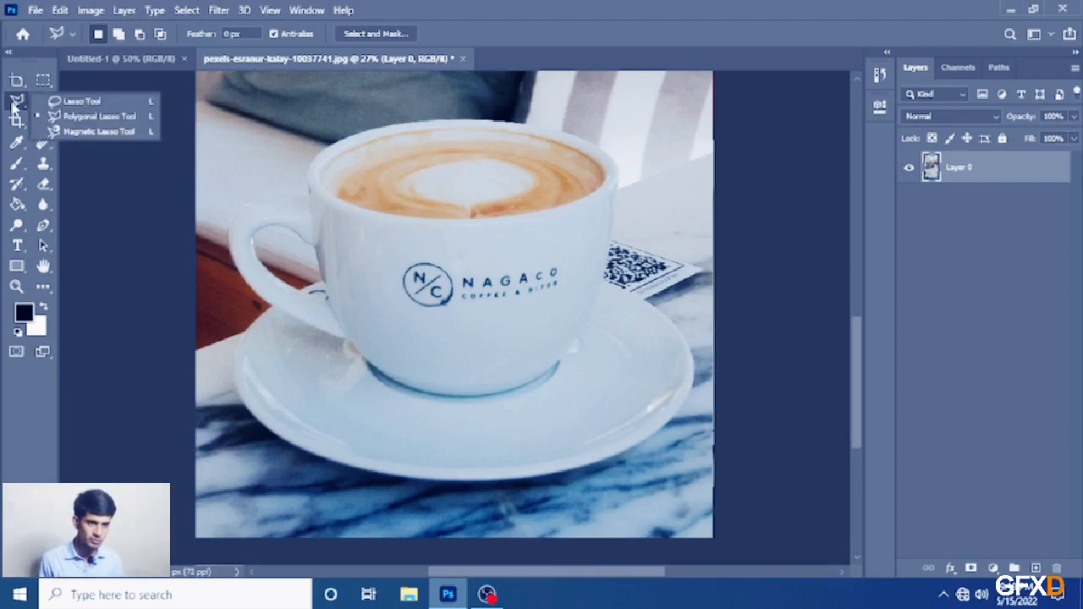
left_click(104, 132)
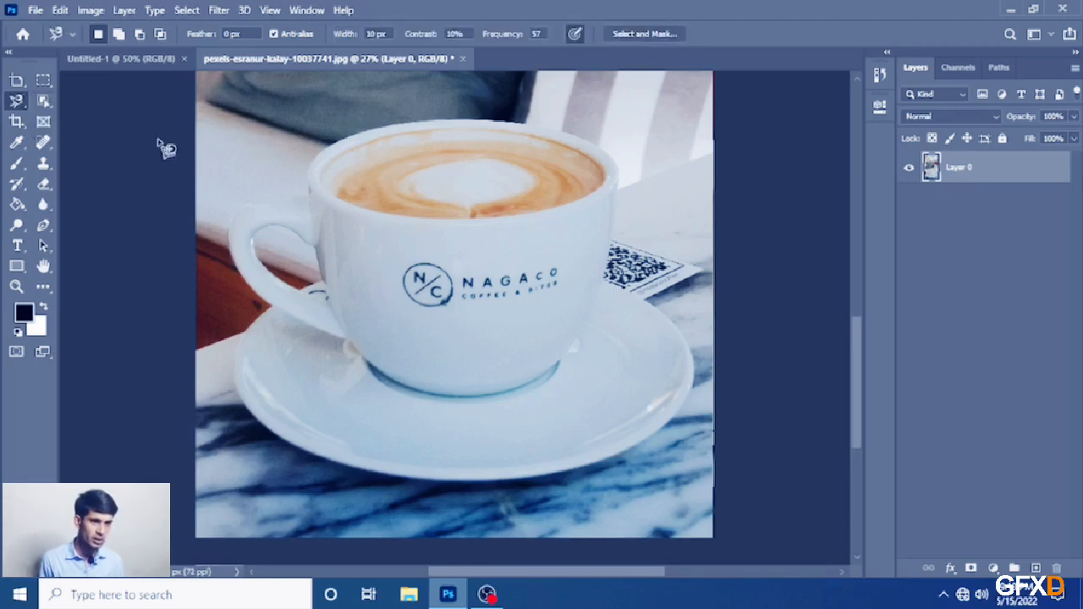
right_click(25, 100)
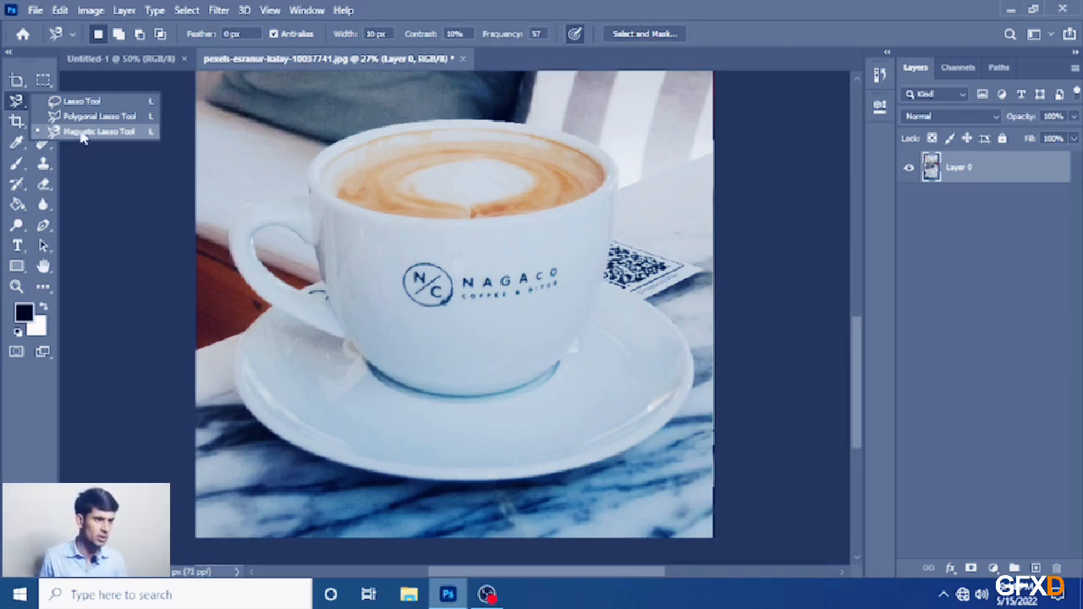
left_click(82, 137)
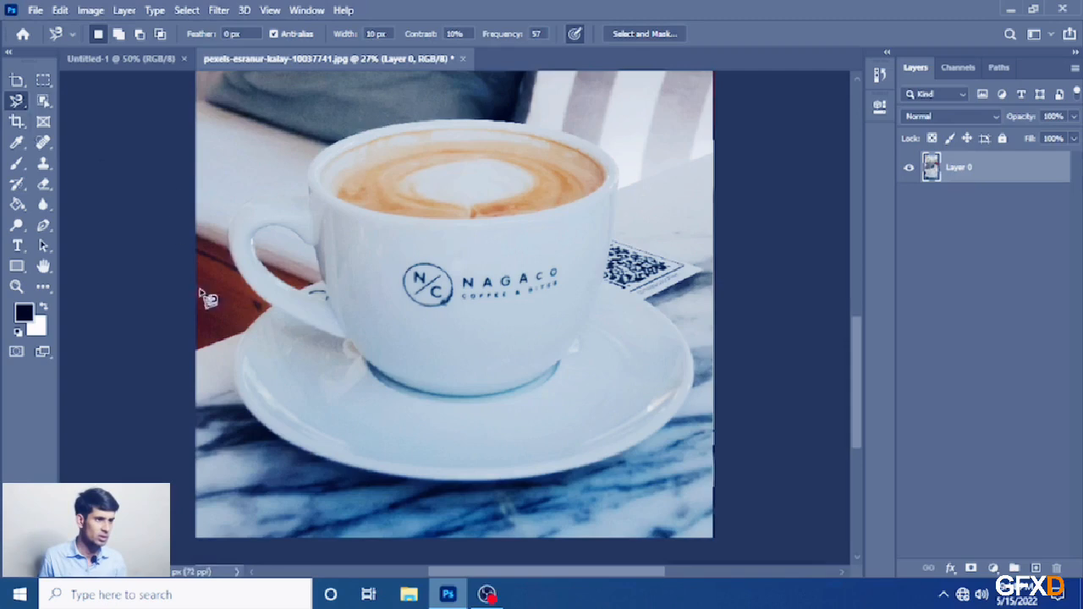
left_click(273, 304)
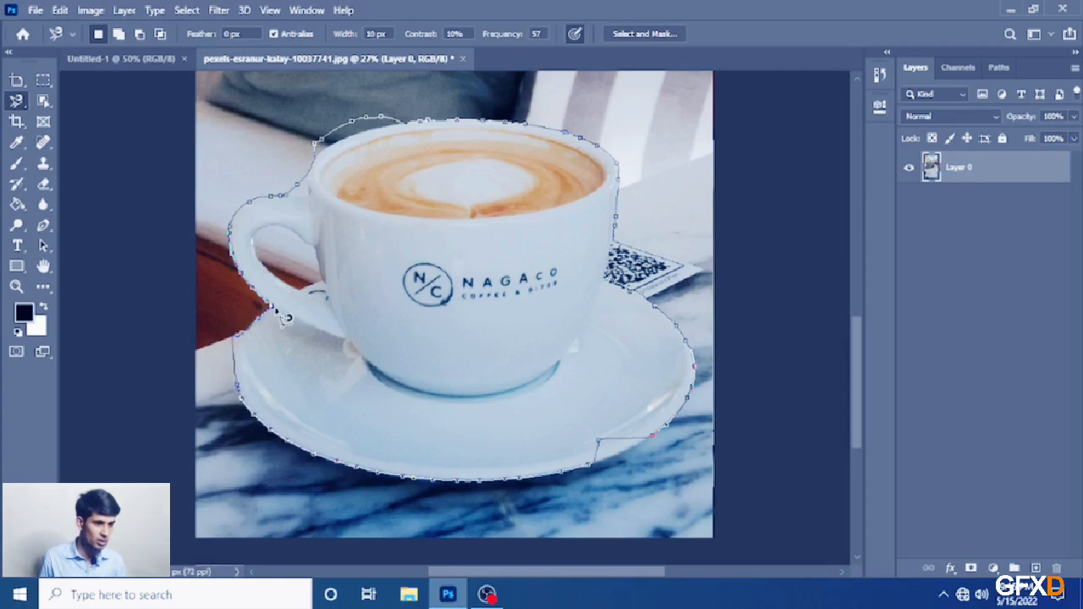
left_click(286, 318)
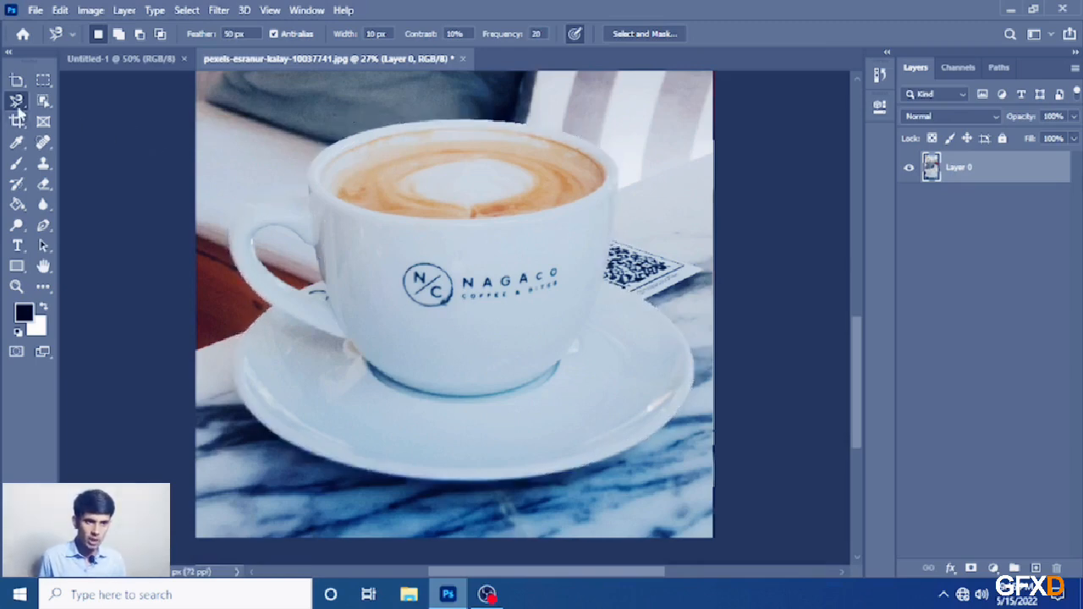
Step: Switch to the freehand Lasso Tool and bring the whole coffee photo into view
right_click(17, 105)
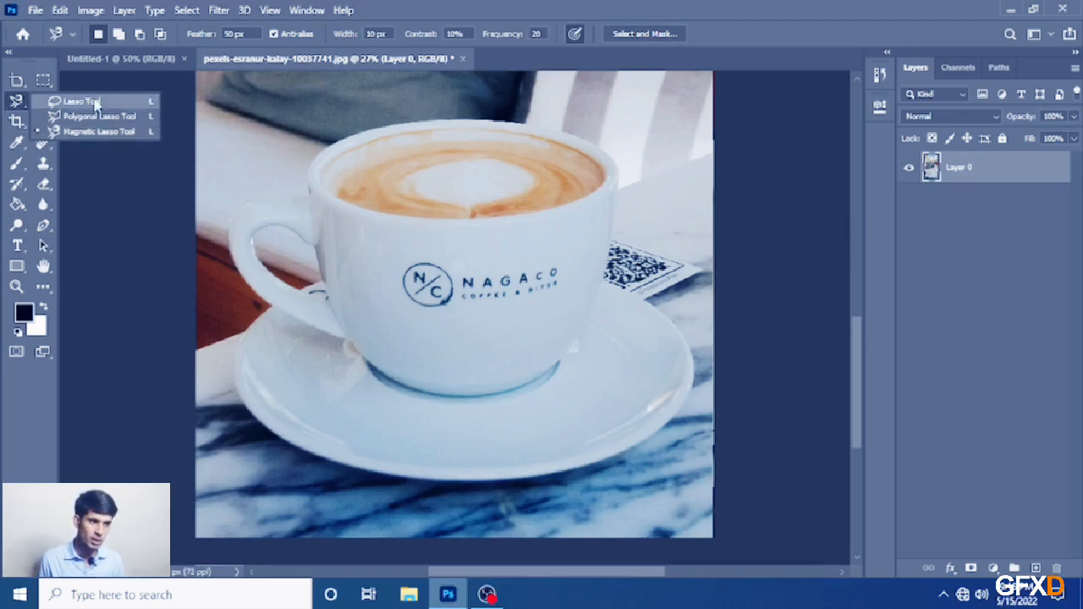
left_click(85, 102)
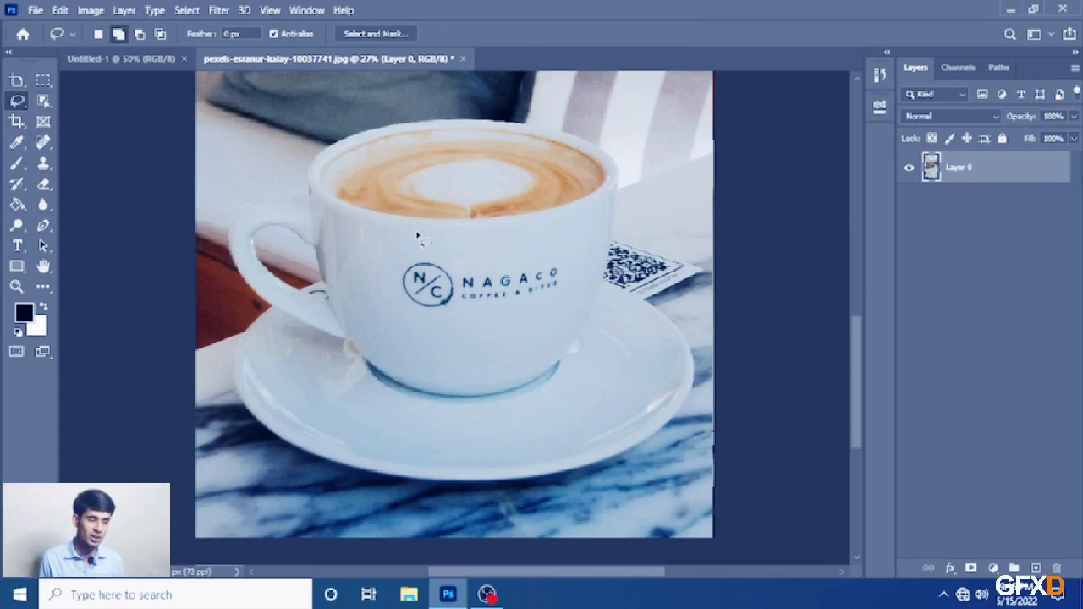
scroll(417, 238, "right", 2)
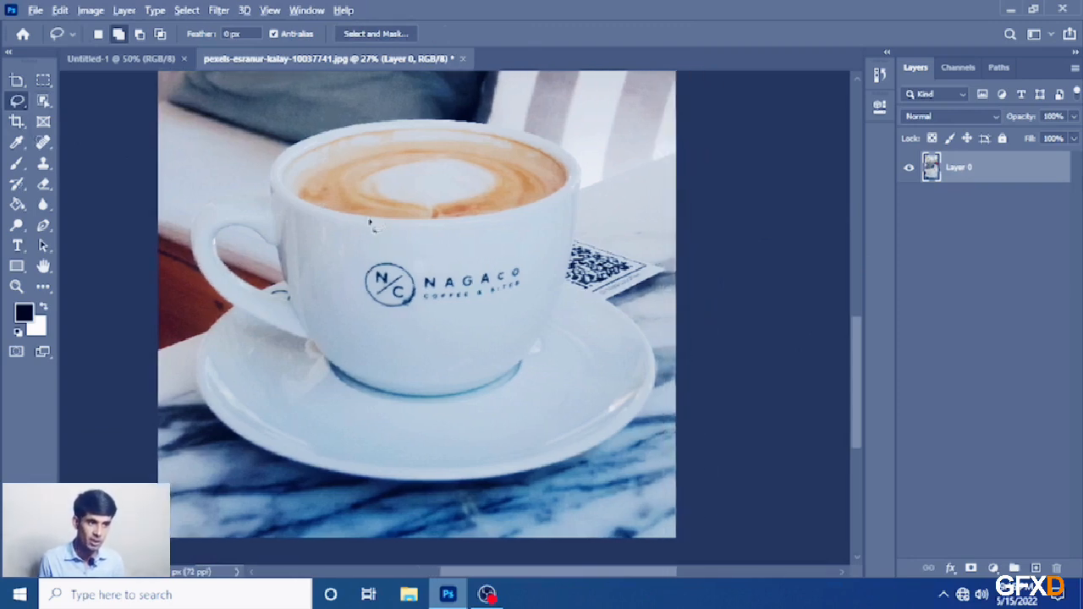
scroll(370, 223, "down", 2)
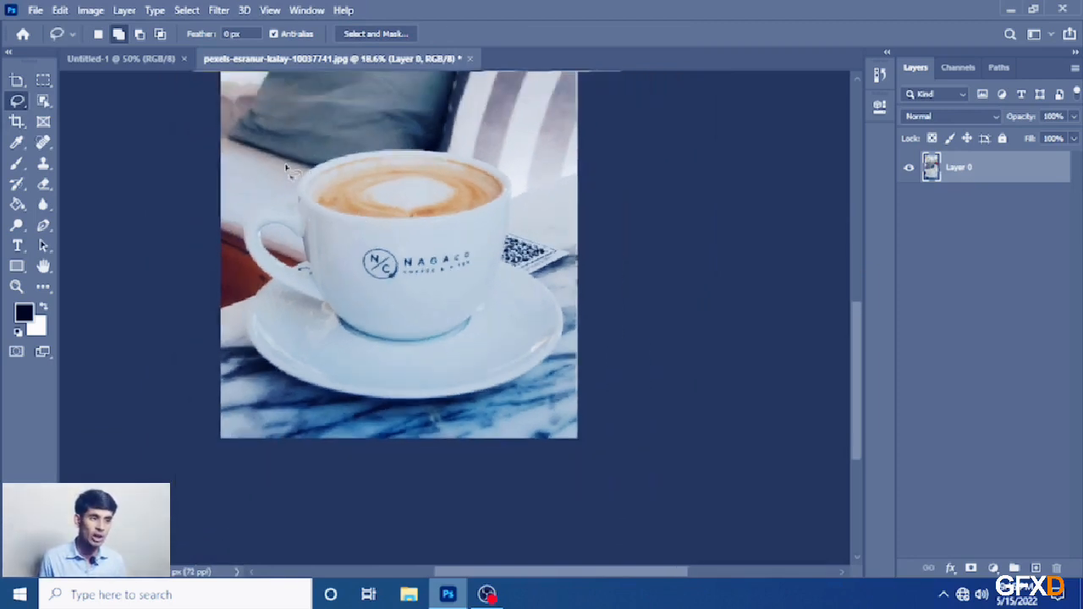
scroll(297, 173, "up", 1)
scroll(283, 161, "down", 2)
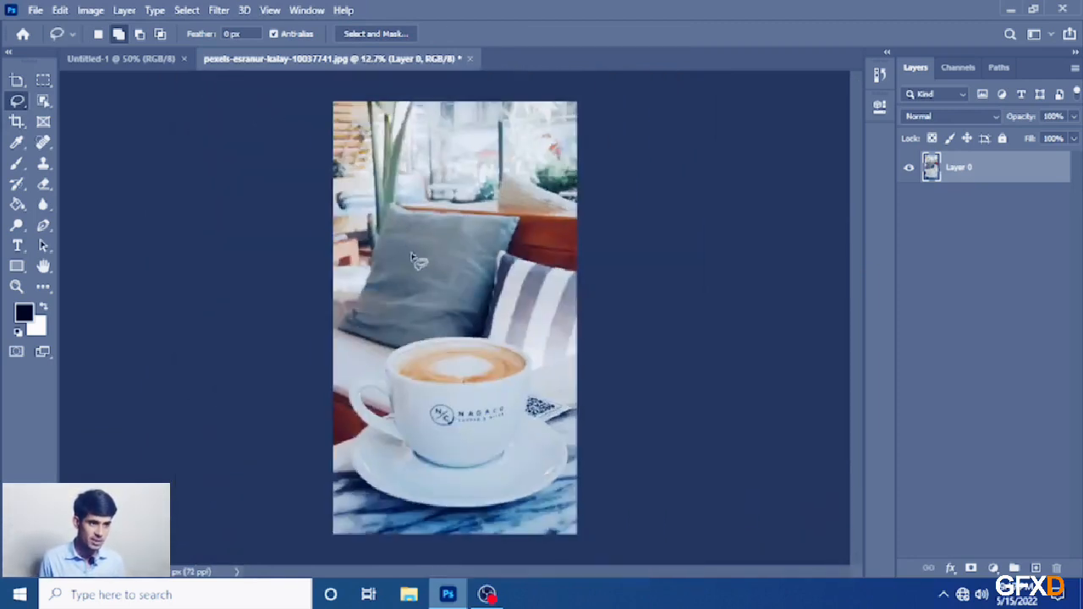
scroll(420, 307, "up", 1)
scroll(419, 307, "down", 1)
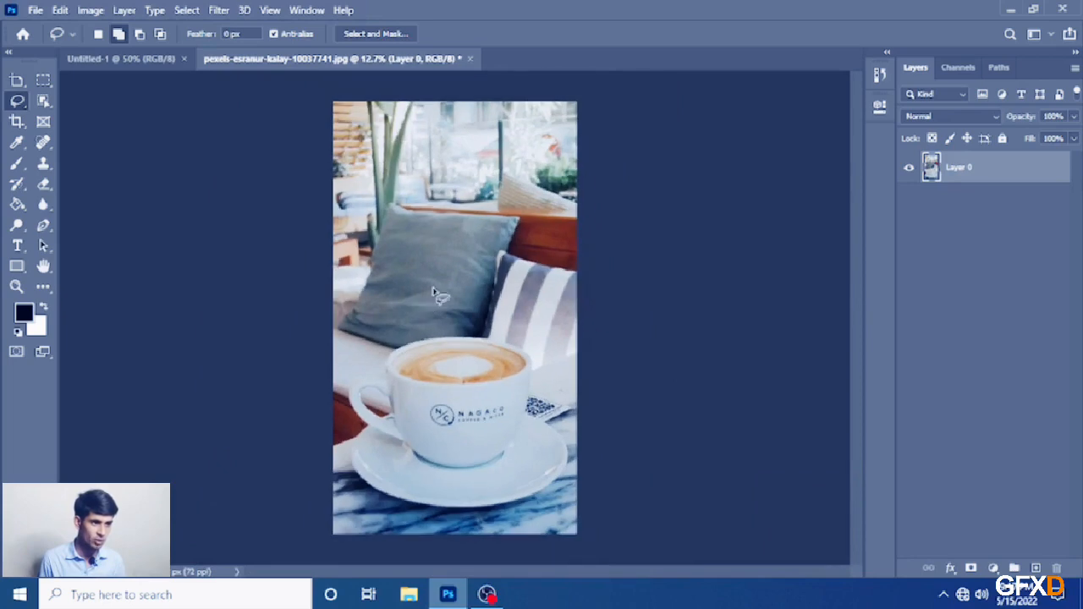
Step: Open the pigeon photo whose file name ends in 763197 from the Selection tool folder
left_click(34, 10)
left_click(52, 42)
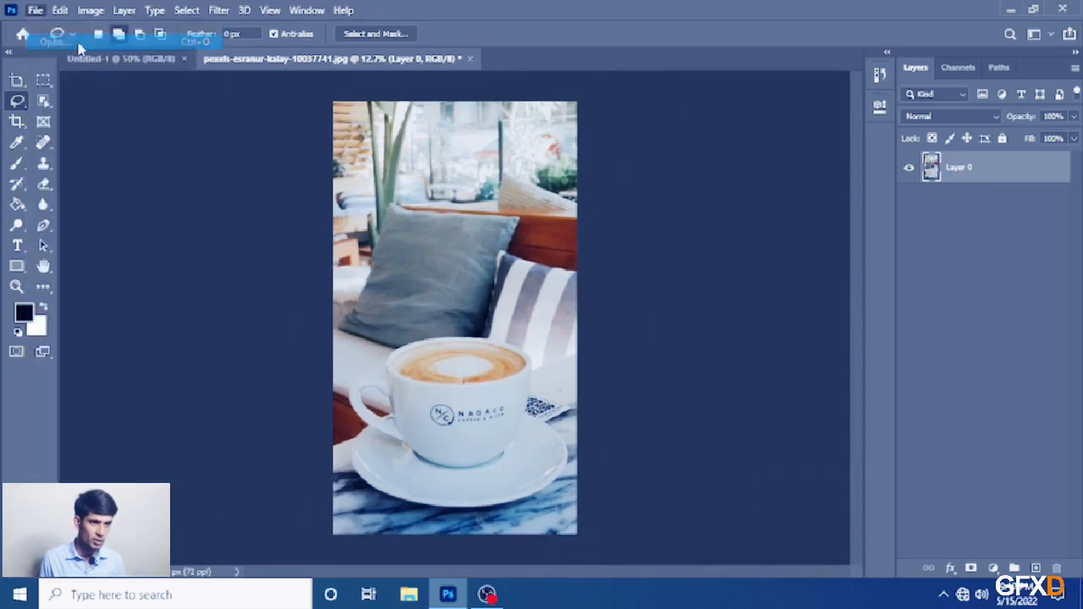
left_click(372, 244)
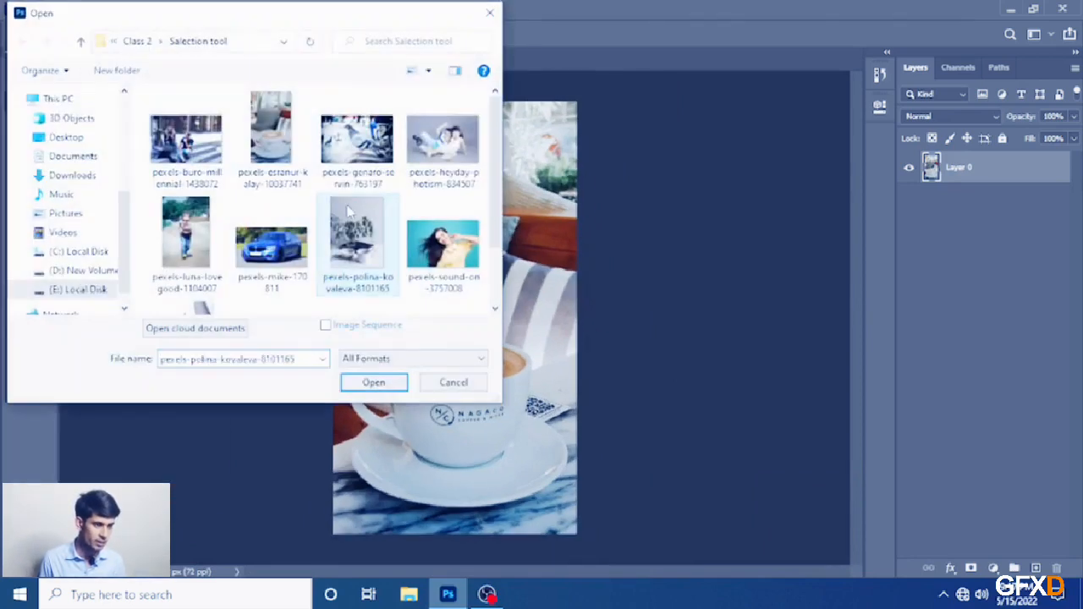
left_click(350, 169)
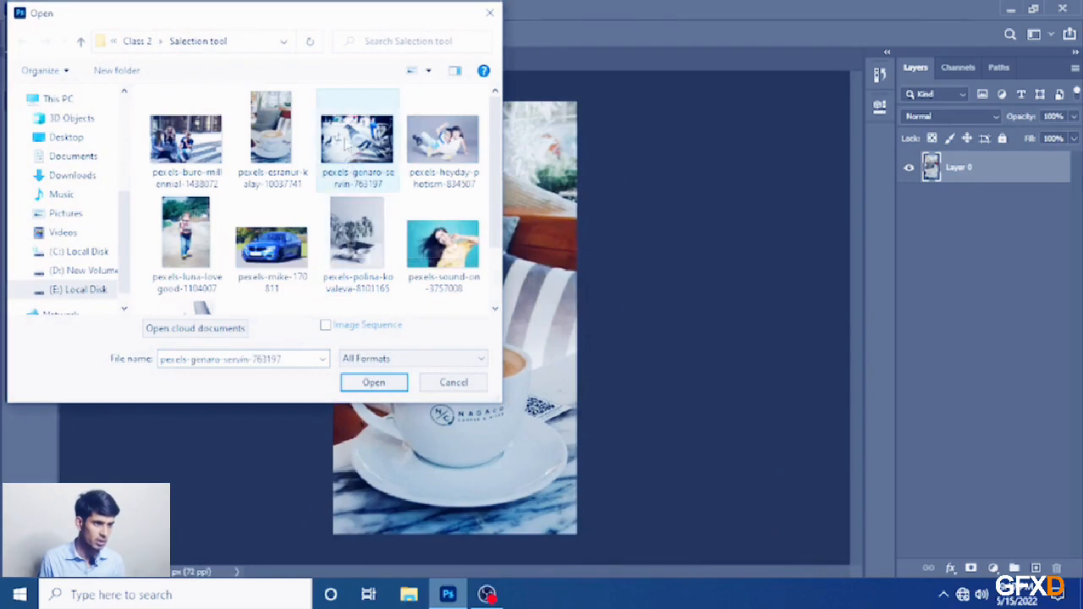
double_click(346, 144)
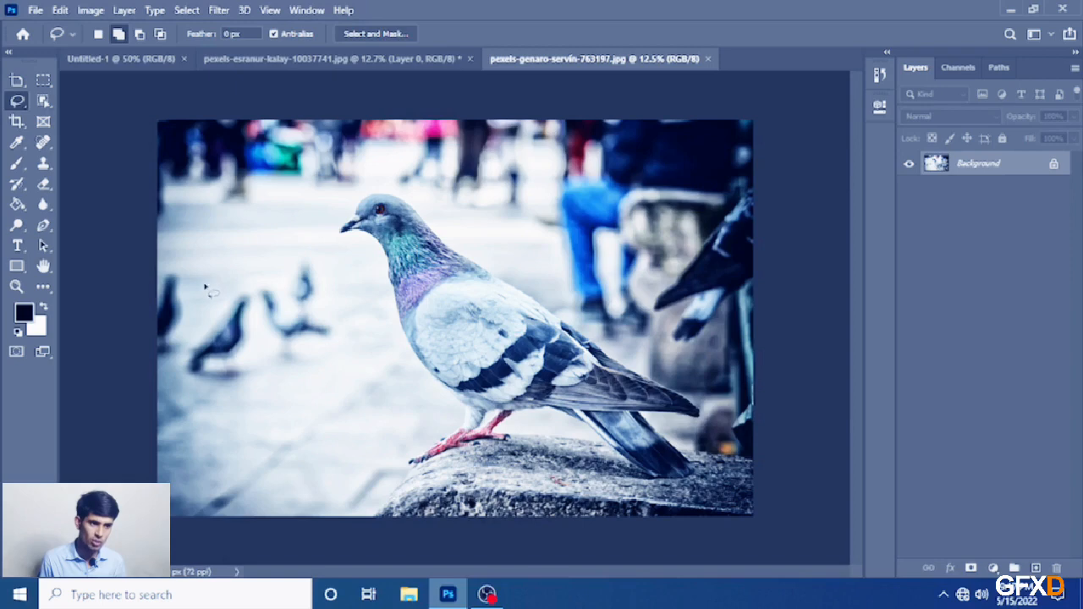
Step: Lasso the small blurred pigeons in the background, replace them with a Content-Aware fill, and deselect the area
mouse_move(193, 335)
left_mouse_down()
mouse_move(184, 385)
mouse_move(282, 379)
mouse_move(339, 351)
mouse_move(353, 282)
mouse_move(327, 255)
mouse_move(278, 244)
mouse_move(225, 279)
left_mouse_up()
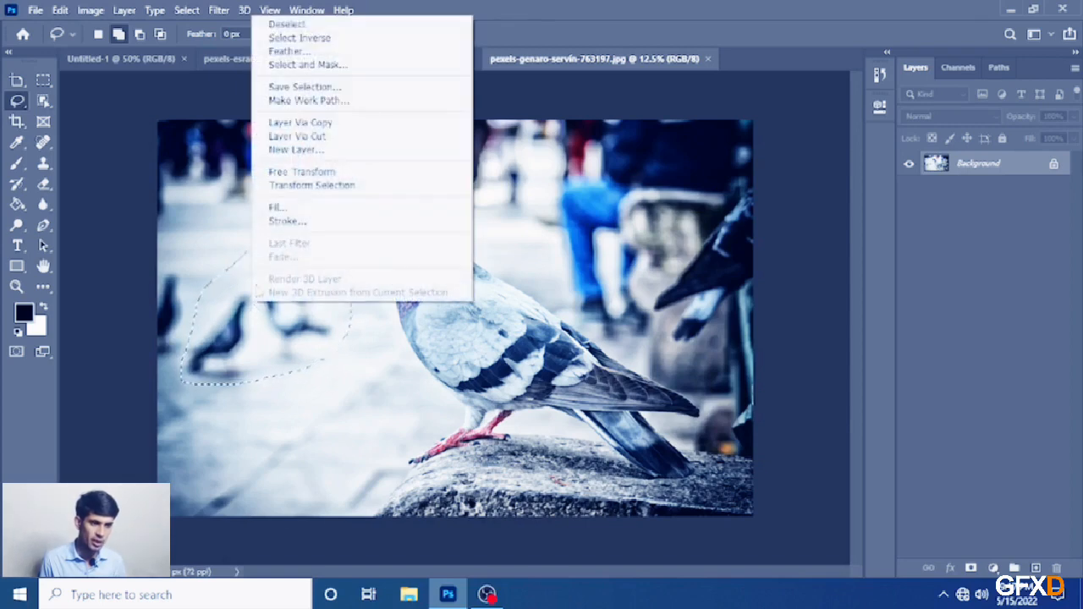
left_click(277, 206)
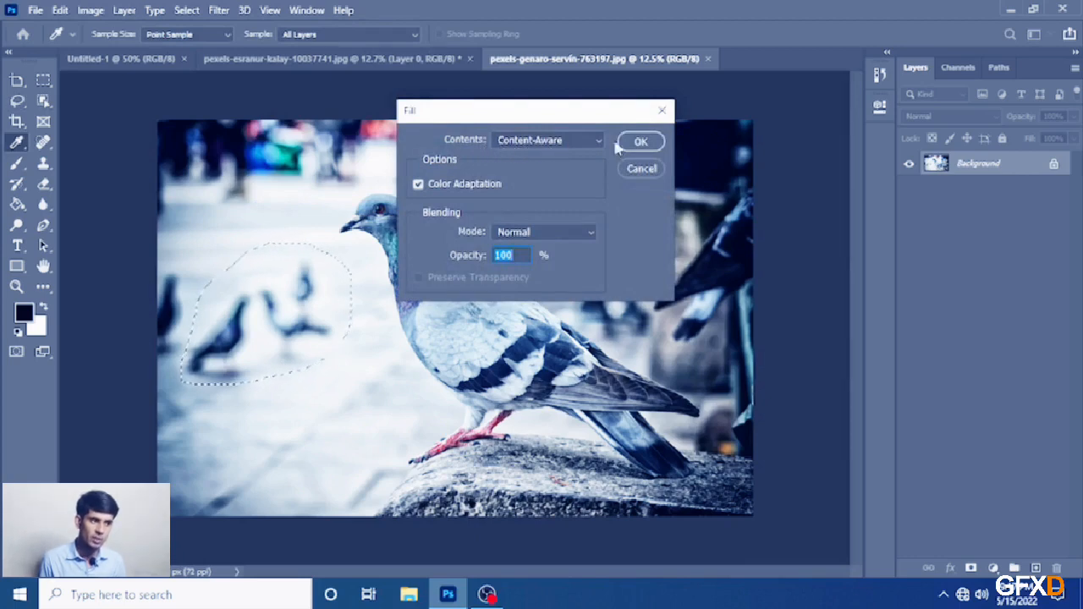
left_click(561, 140)
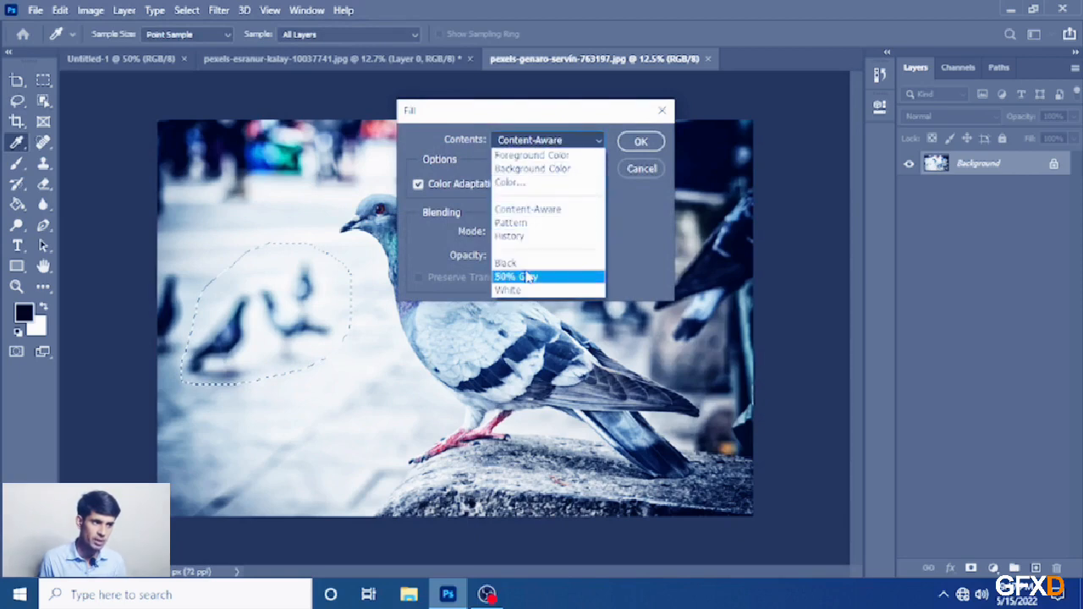
left_click(540, 214)
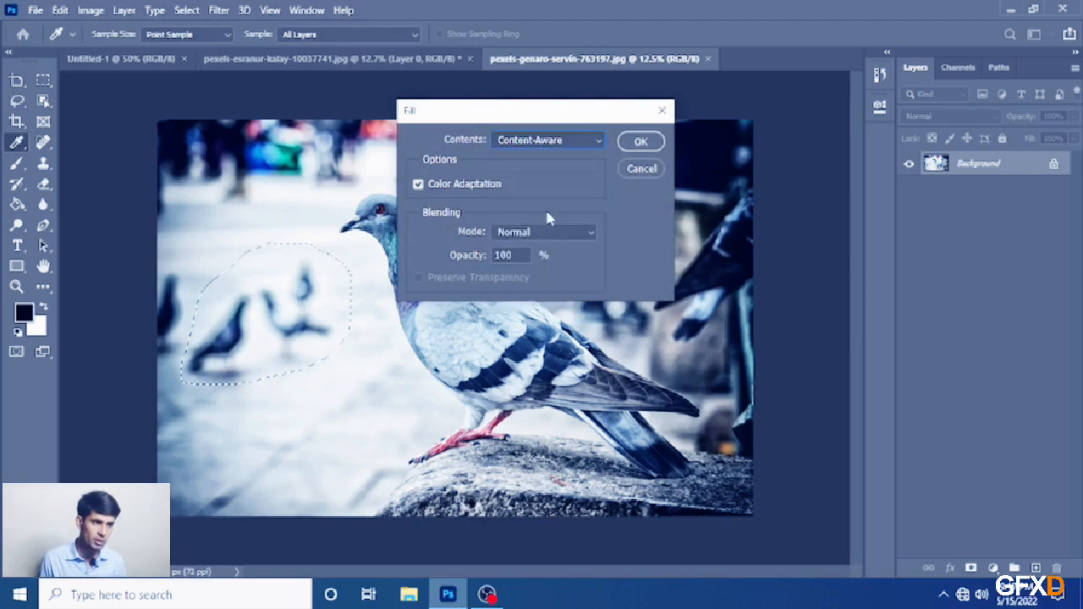
left_click(644, 142)
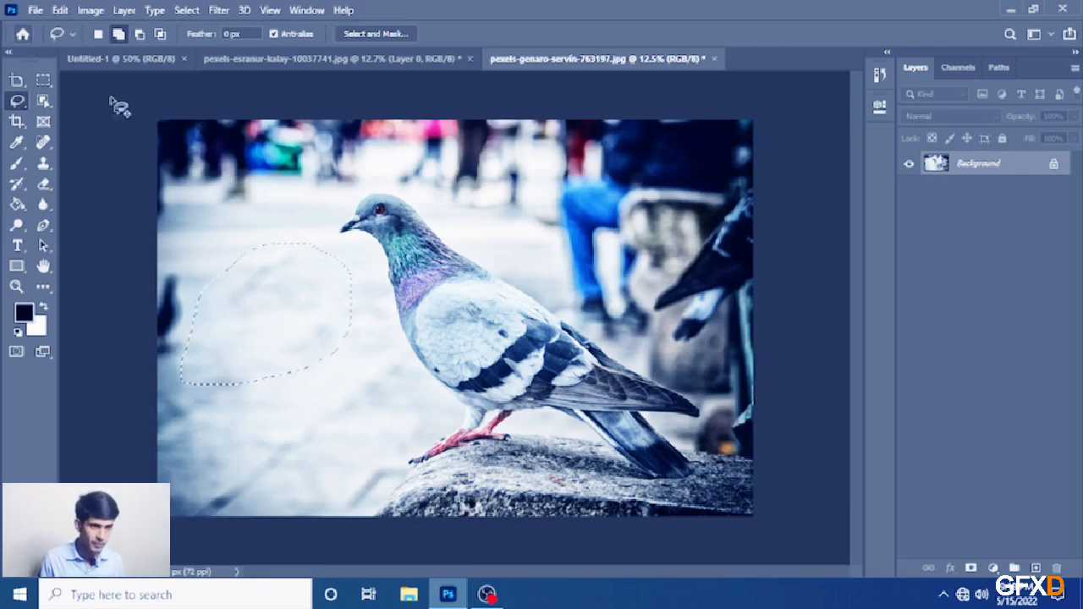
right_click(302, 312)
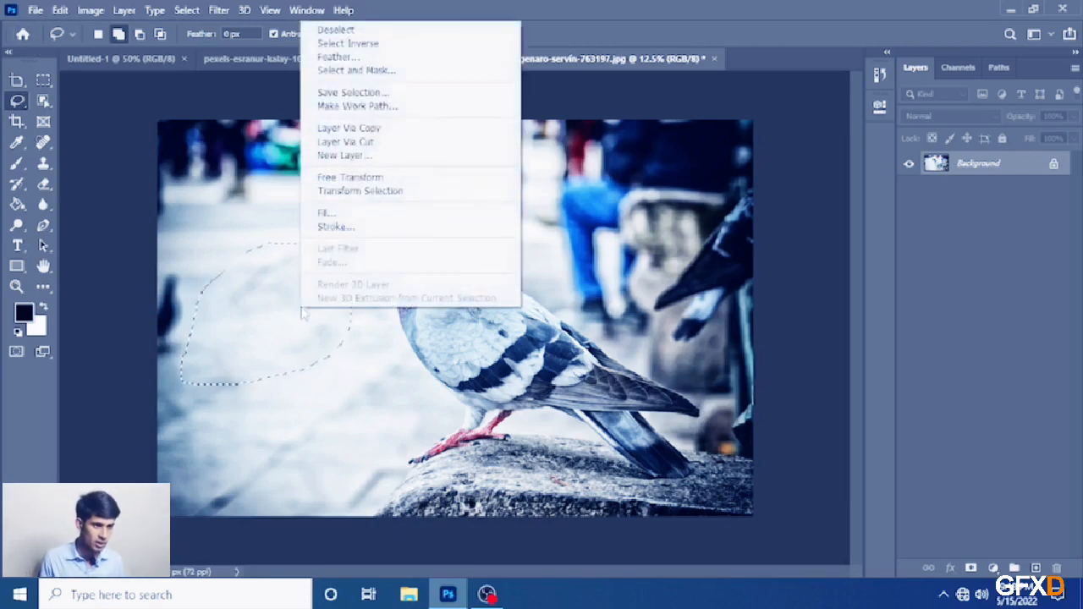
left_click(336, 31)
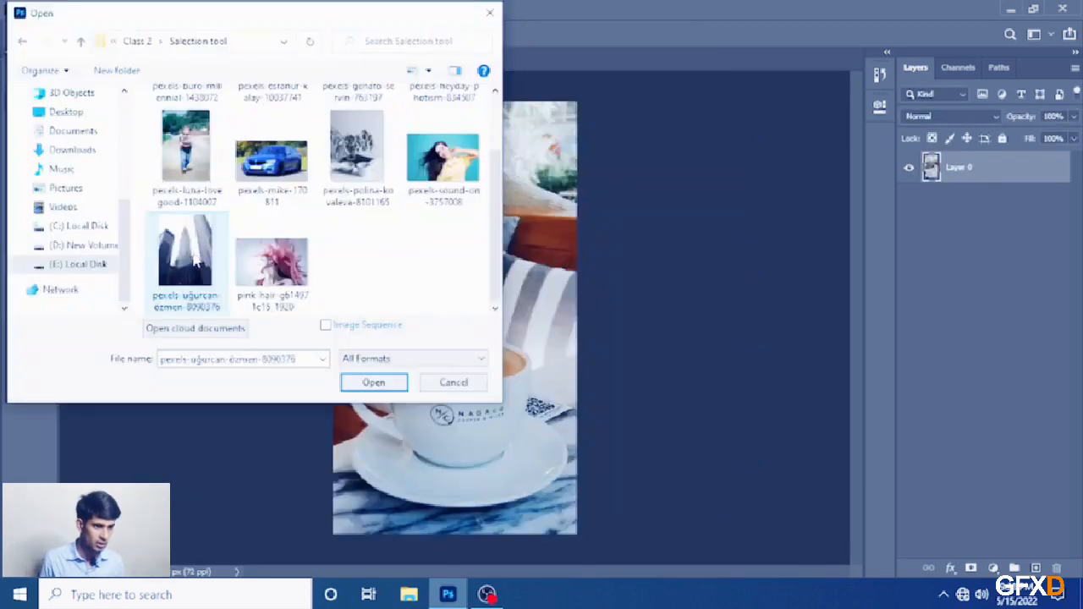
Step: Open the skyscraper photo whose file name ends in 8090376 and choose the Polygonal Lasso Tool for it
key("Return")
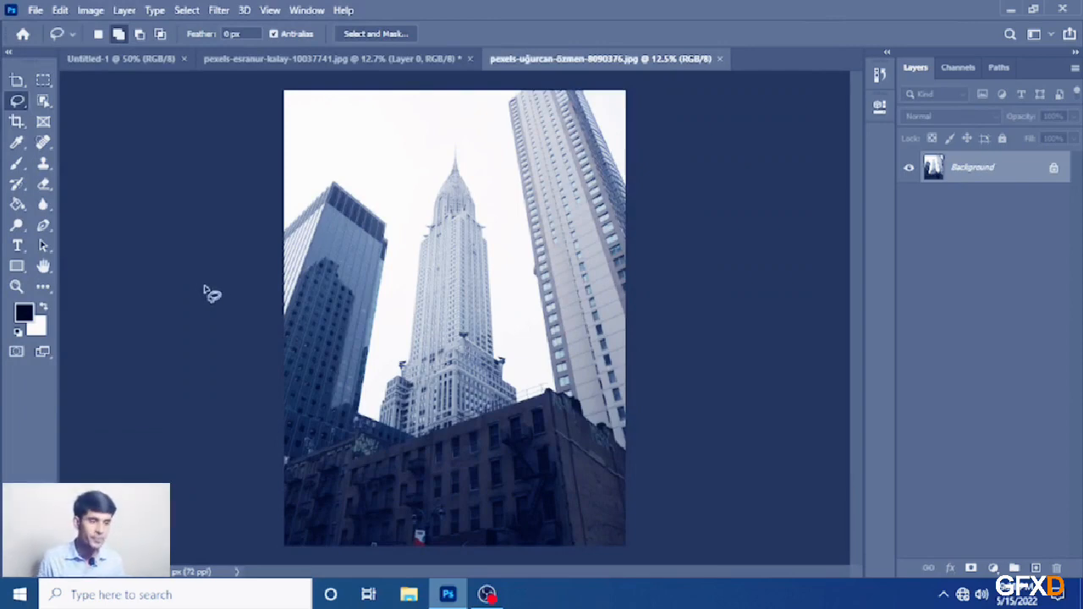
left_click(15, 106)
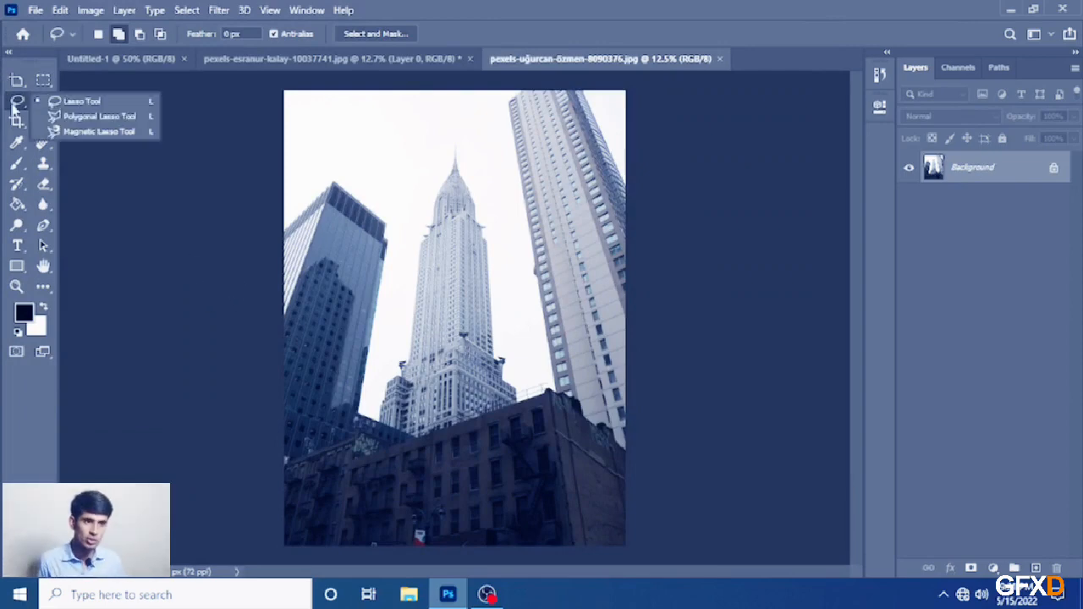
left_click(68, 118)
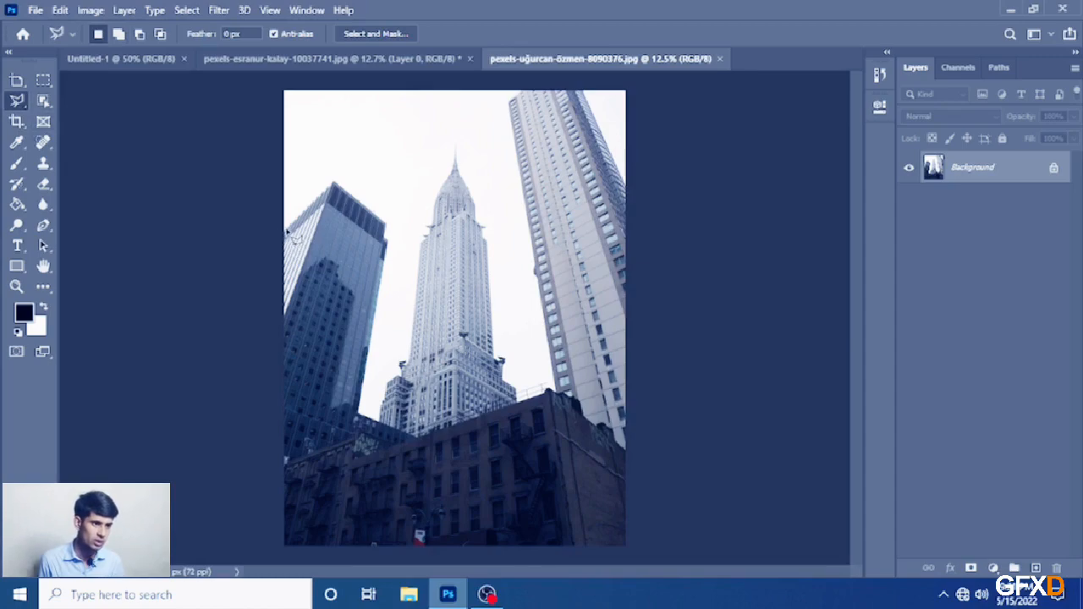
Step: Examine the skyscraper photo's building edges and facade details at several magnifications
scroll(292, 235, "up", 5)
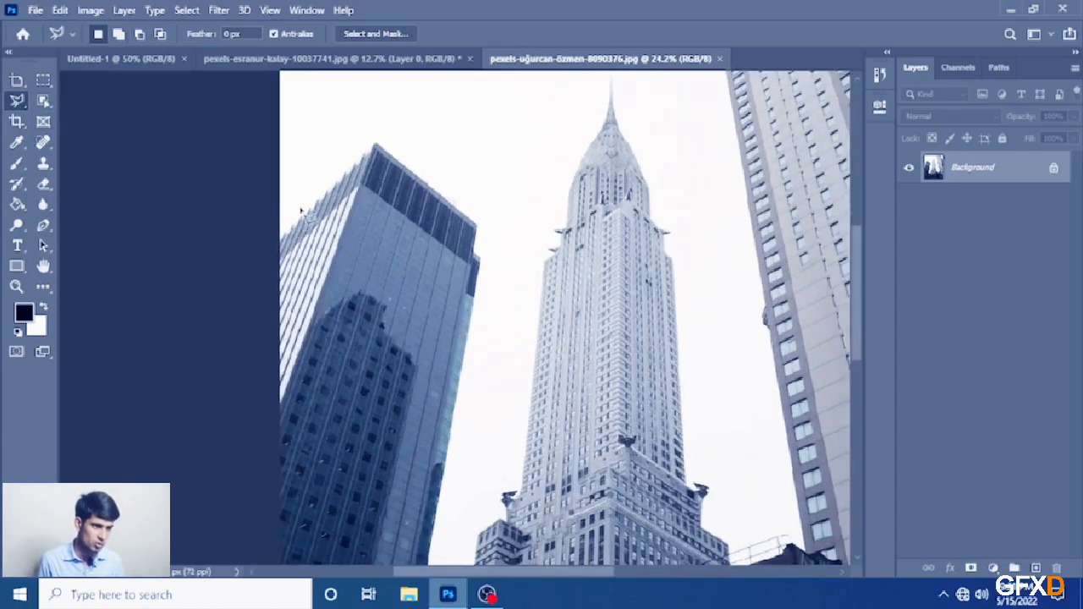
scroll(315, 208, "down", 6)
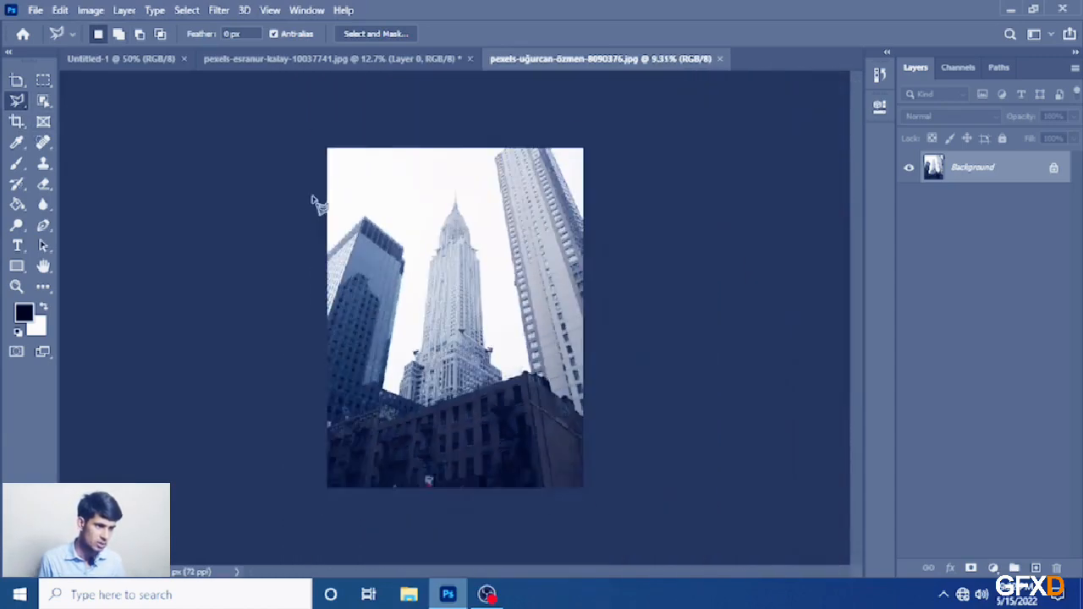
scroll(317, 206, "up", 2)
scroll(315, 203, "down", 2)
scroll(315, 203, "up", 2)
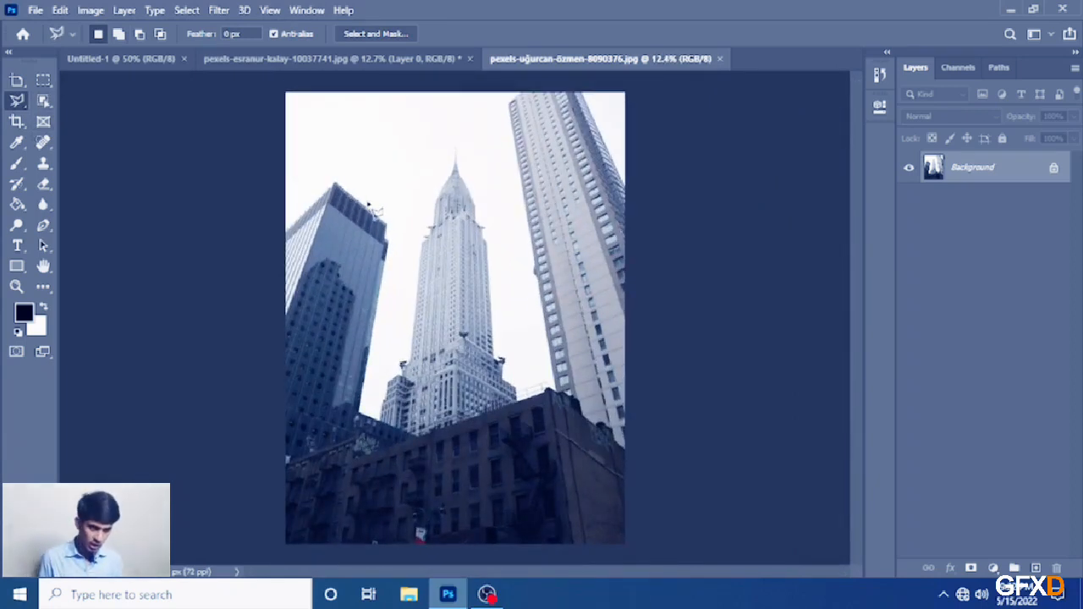
scroll(369, 206, "up", 5)
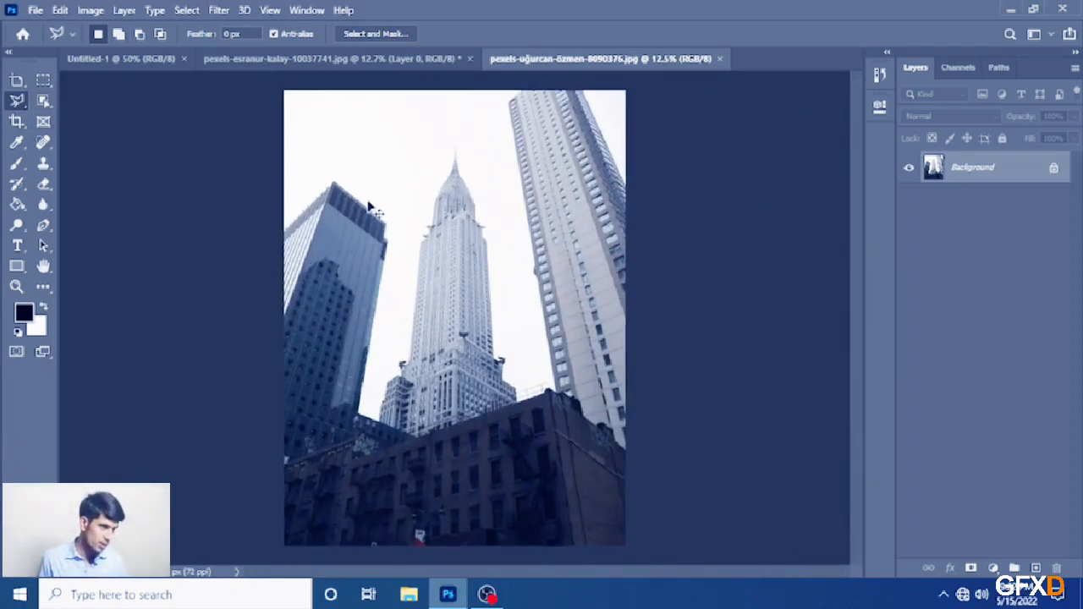
scroll(369, 206, "up", 3)
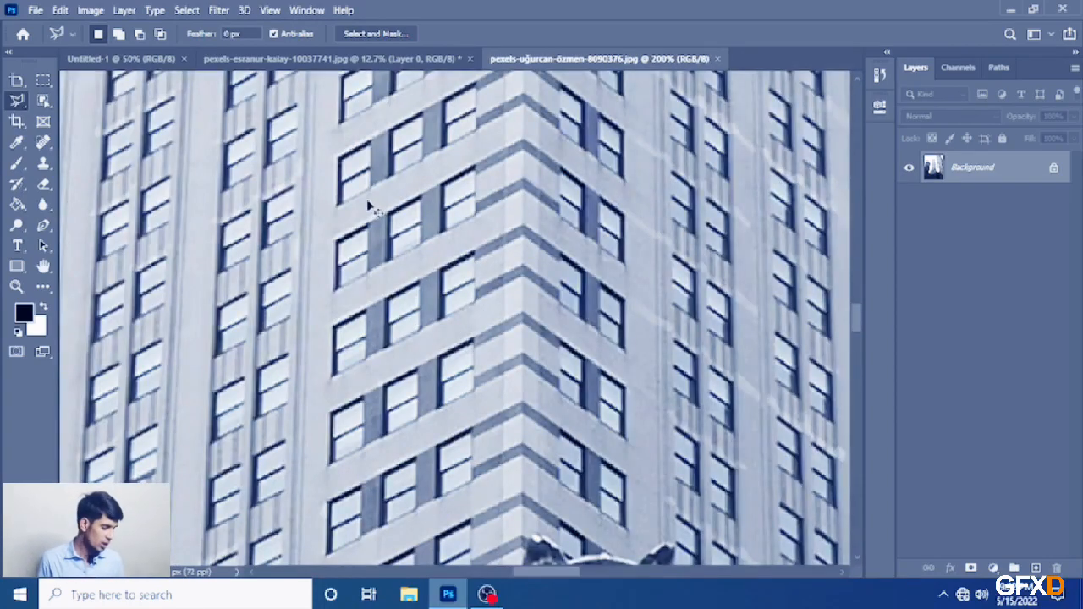
scroll(369, 206, "down", 9)
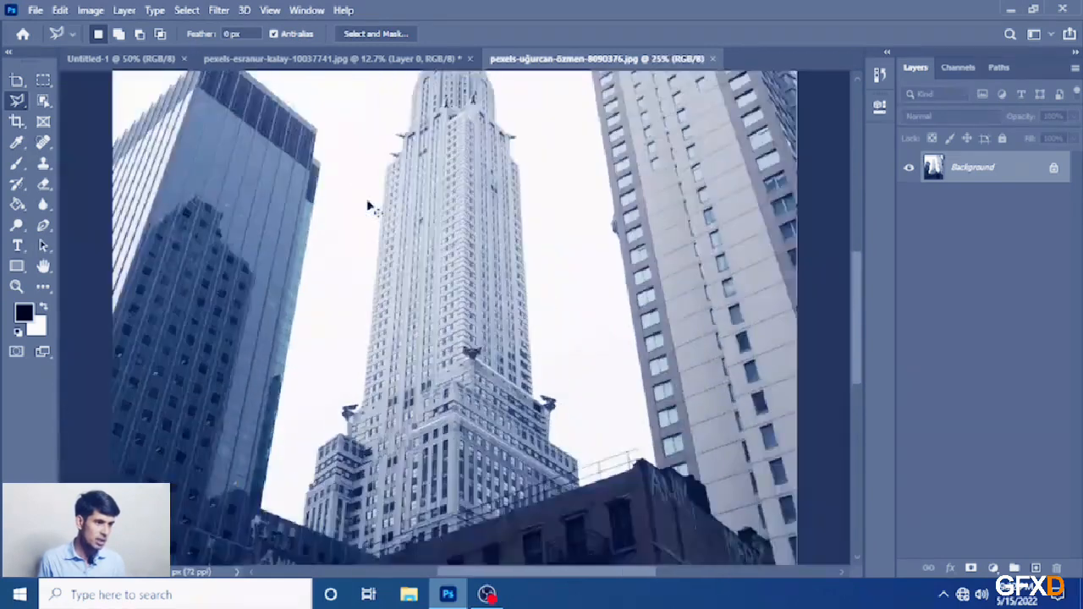
Step: Inspect the glass tower's roofline up close and in relation to the whole skyscraper photo
scroll(369, 206, "up", 1)
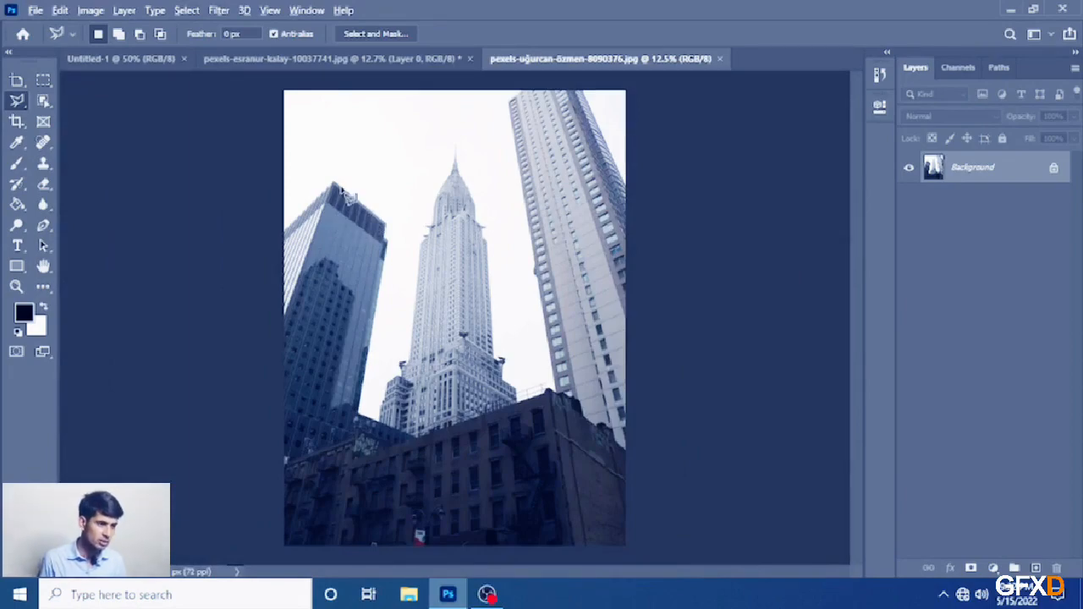
scroll(345, 193, "up", 3)
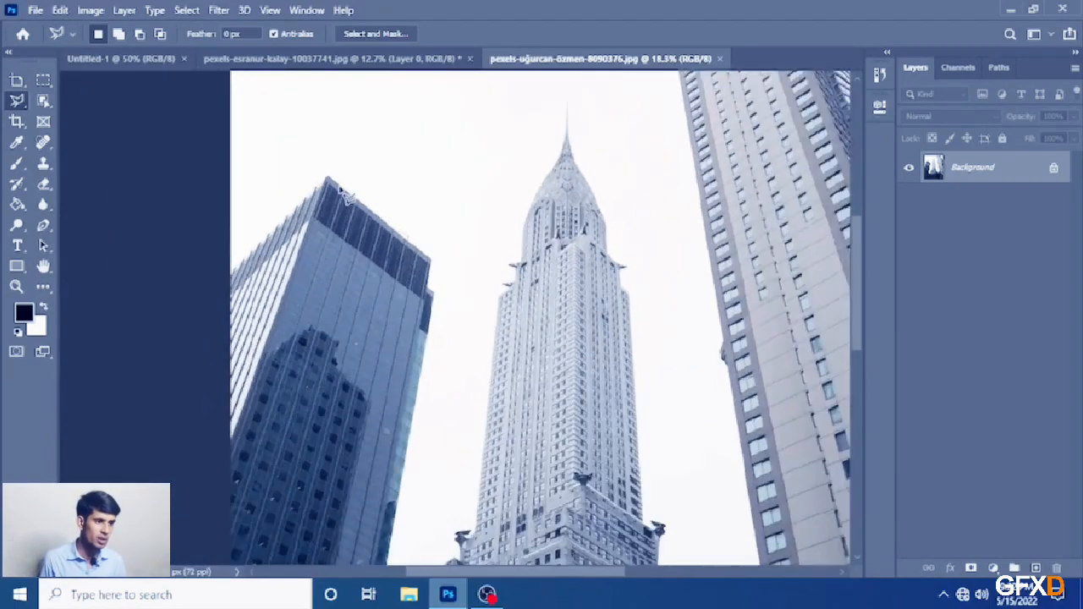
scroll(345, 193, "down", 2)
scroll(345, 193, "up", 3)
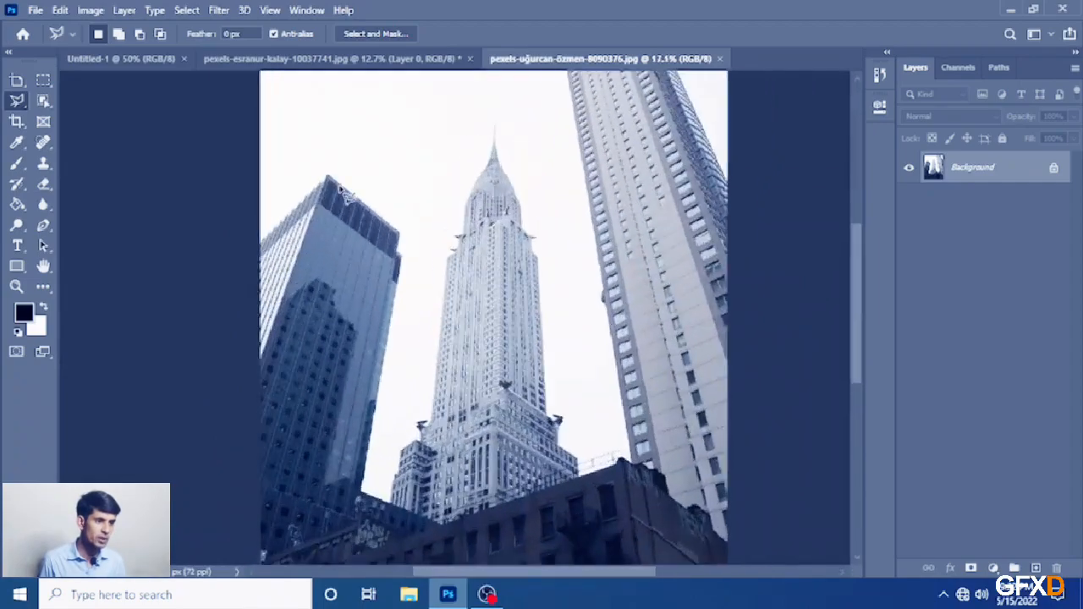
scroll(345, 193, "up", 2)
scroll(346, 193, "down", 2)
scroll(345, 193, "up", 3)
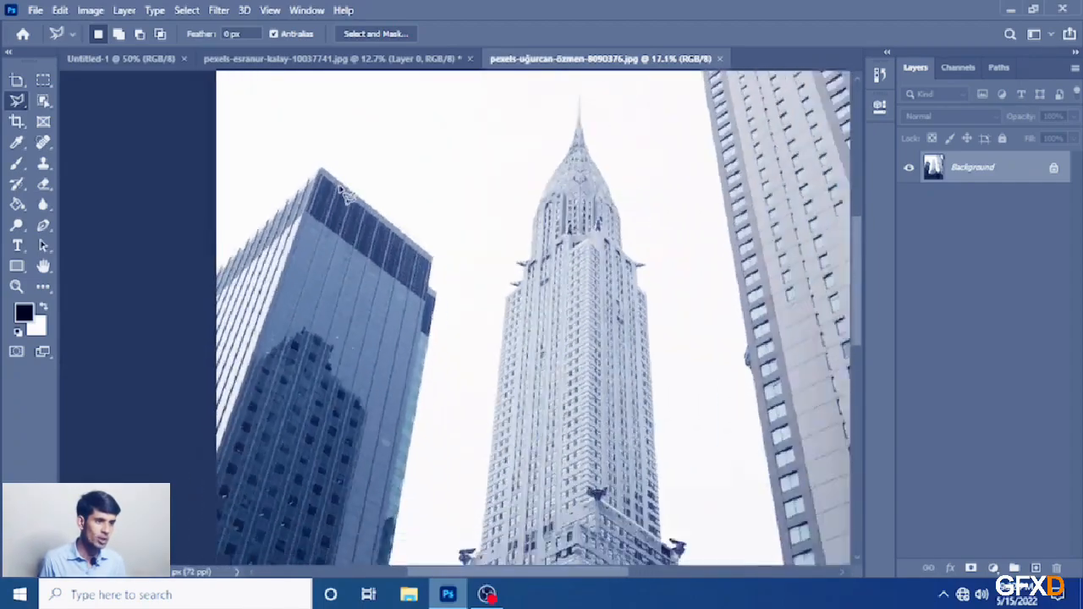
scroll(345, 193, "up", 2)
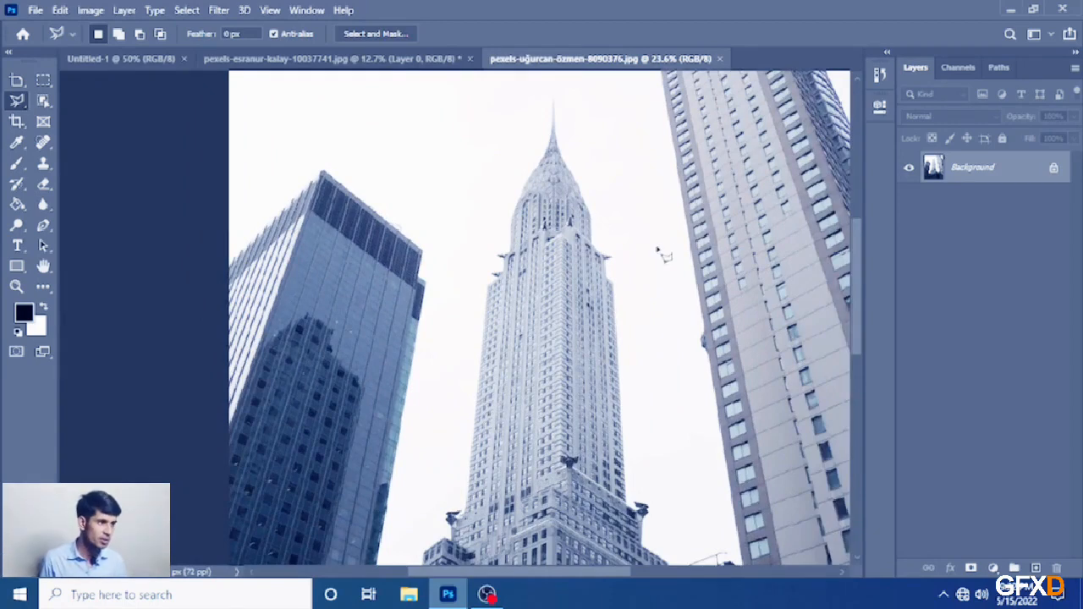
scroll(664, 254, "down", 3)
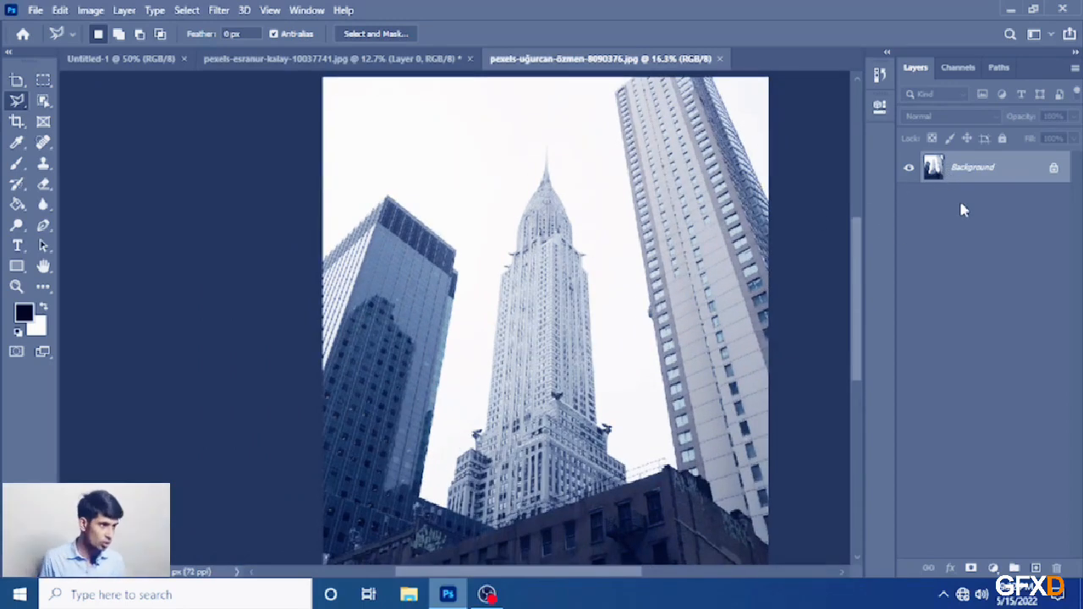
Step: Duplicate the Background layer under the name gfx
key("ctrl+j")
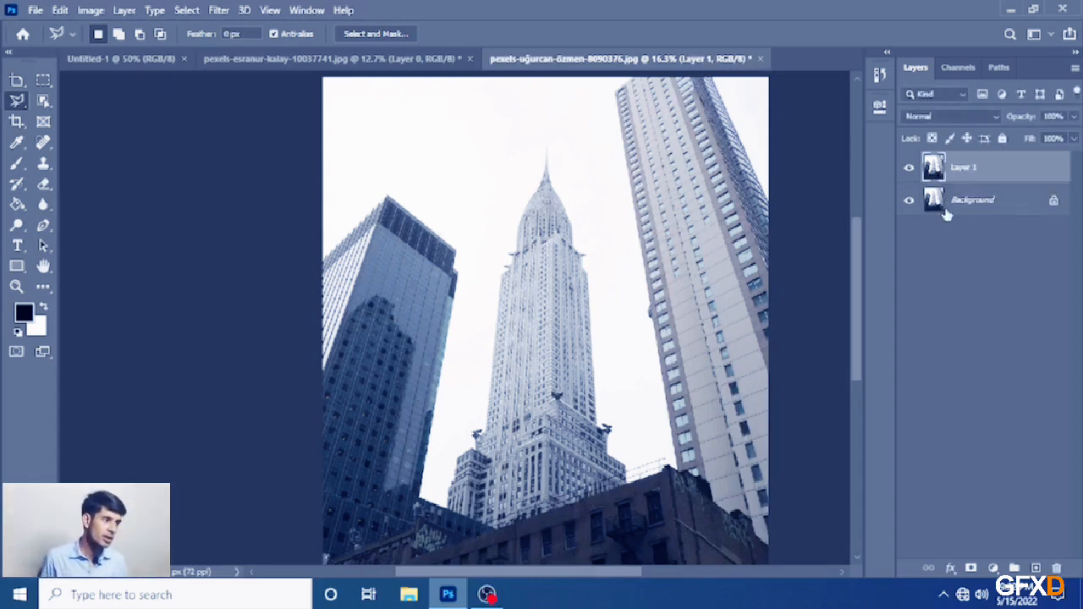
key("ctrl+z")
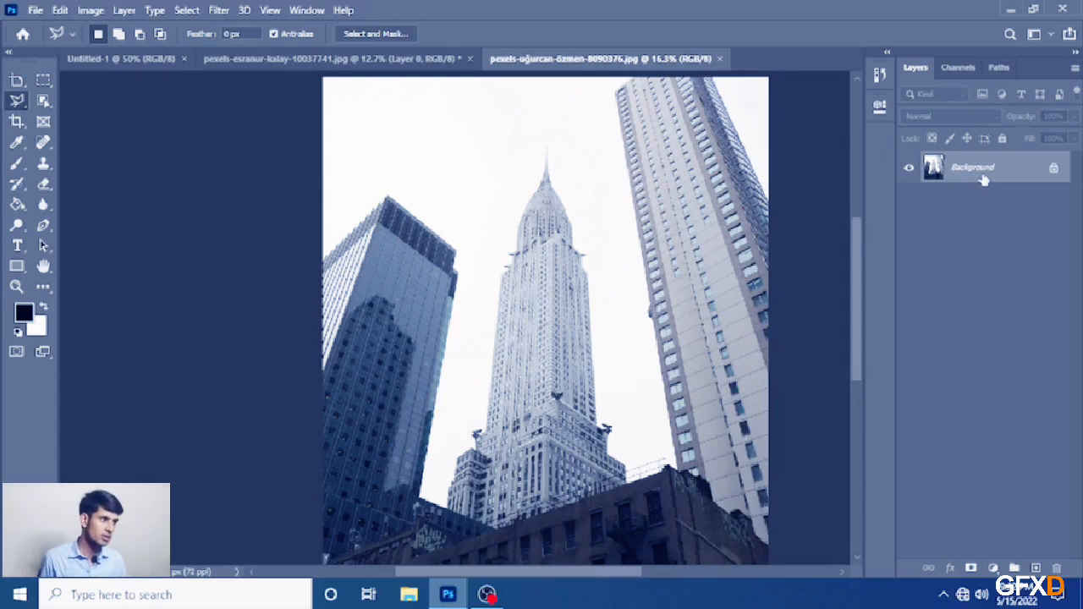
right_click(983, 180)
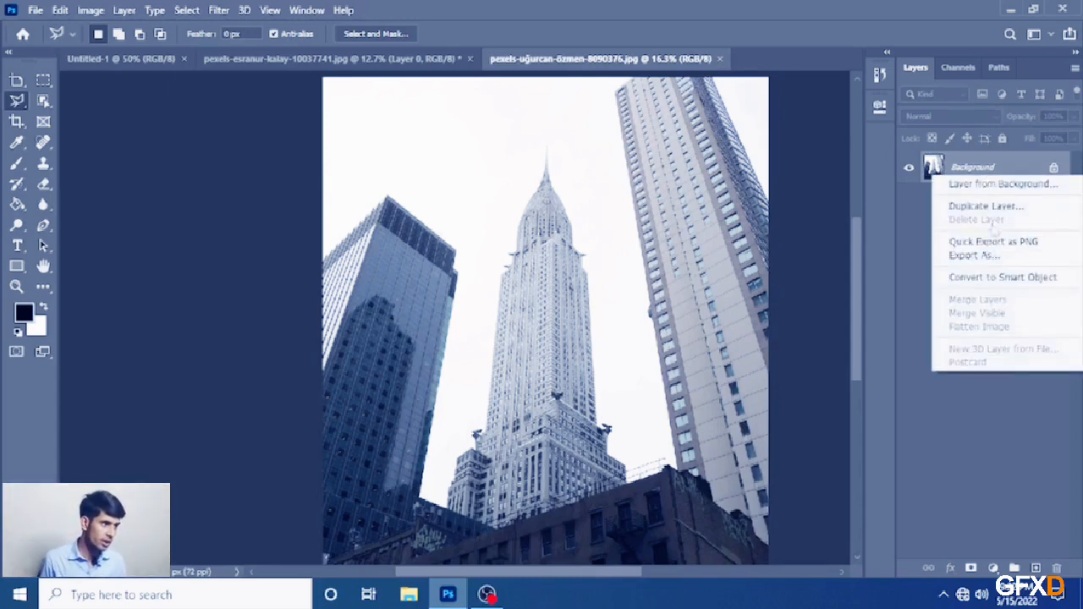
left_click(997, 210)
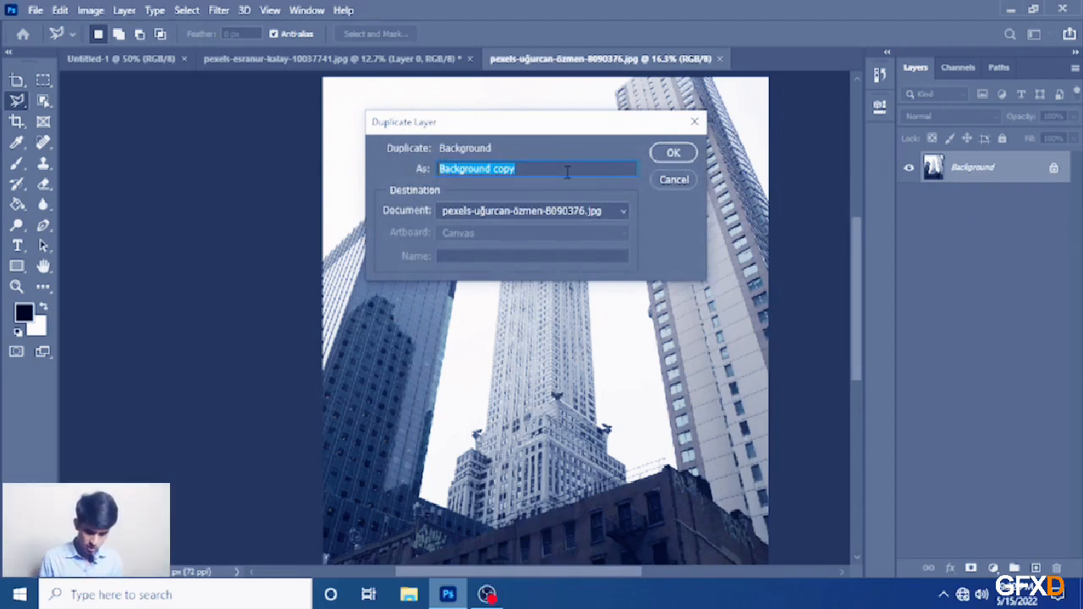
type("g")
key("BackSpace")
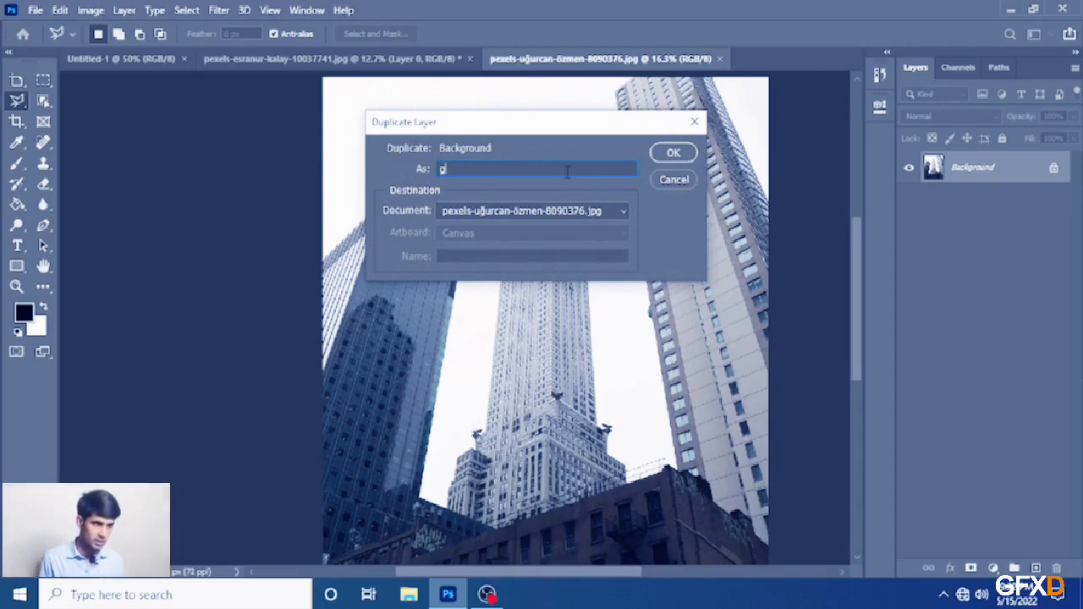
type("fx")
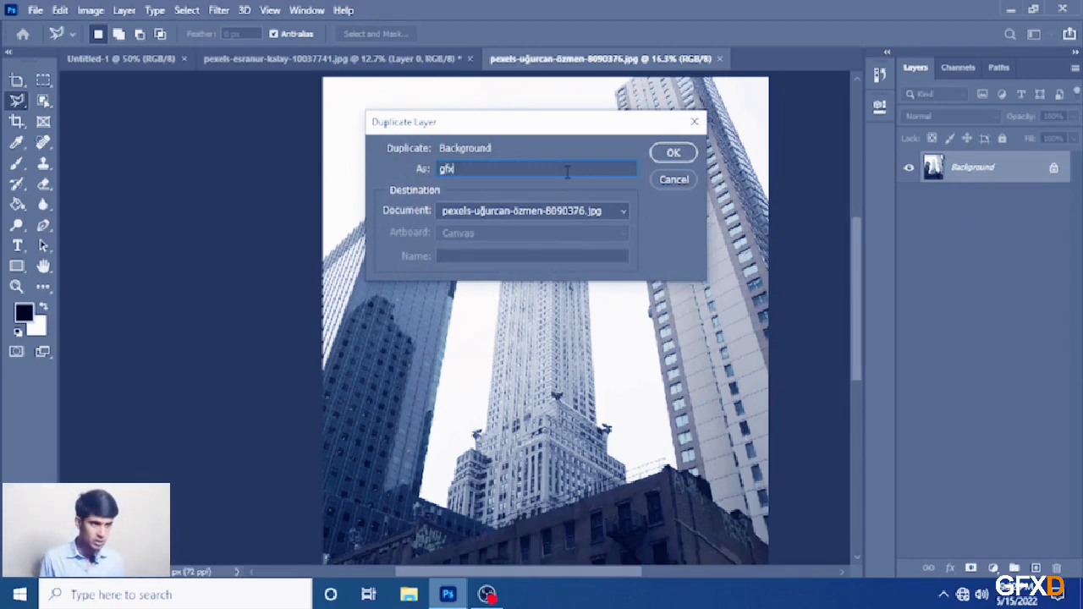
key("Return")
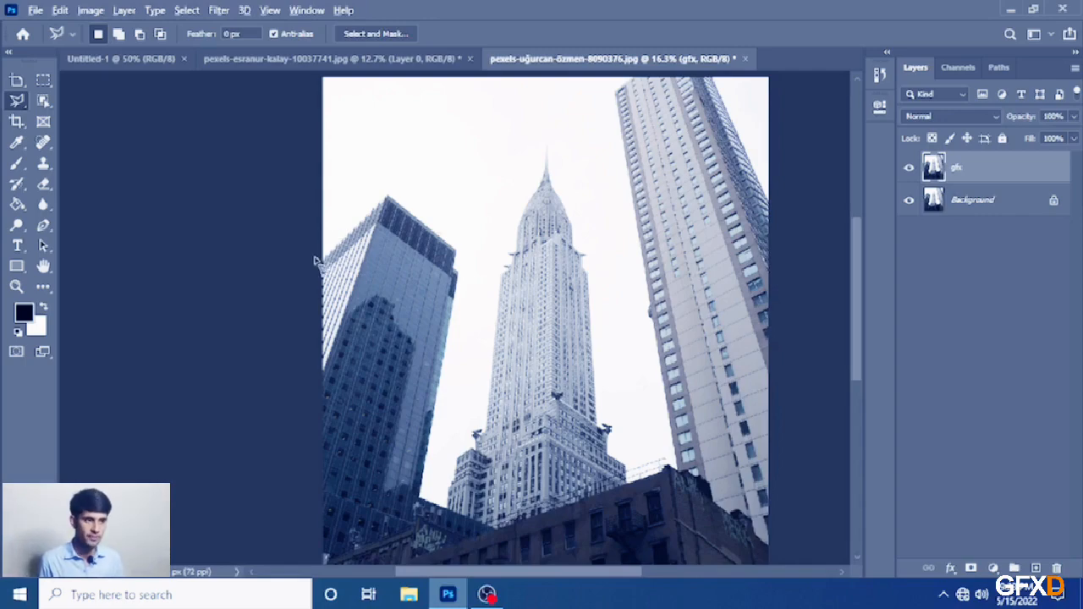
Step: Outline the dark glass tower on the gfx layer with a closed Polygonal Lasso selection, down to the low building's roof
scroll(313, 261, "up", 1)
scroll(330, 262, "up", 2)
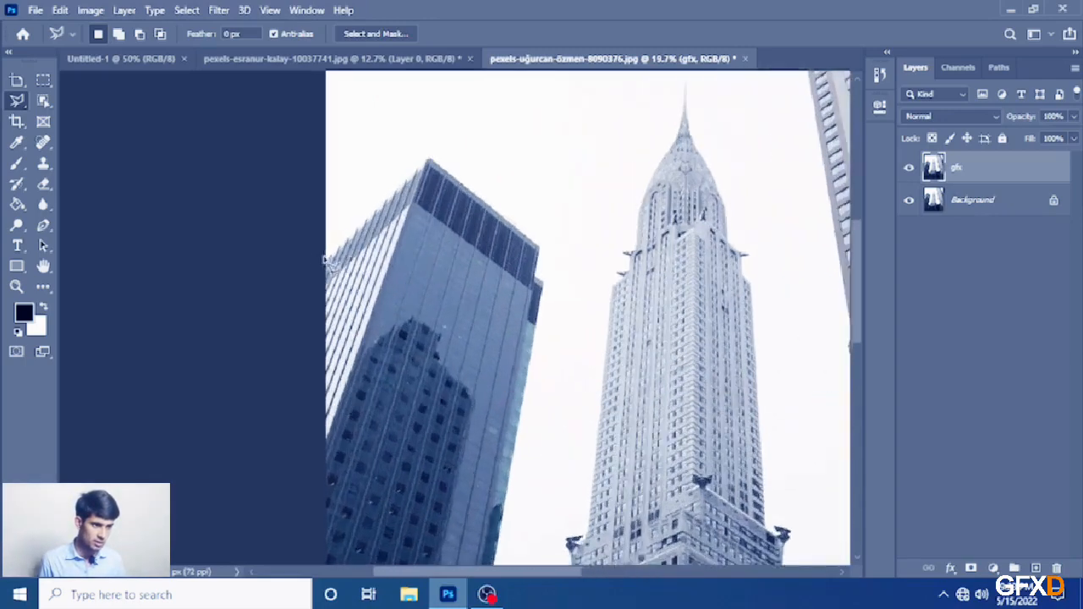
scroll(332, 264, "up", 1)
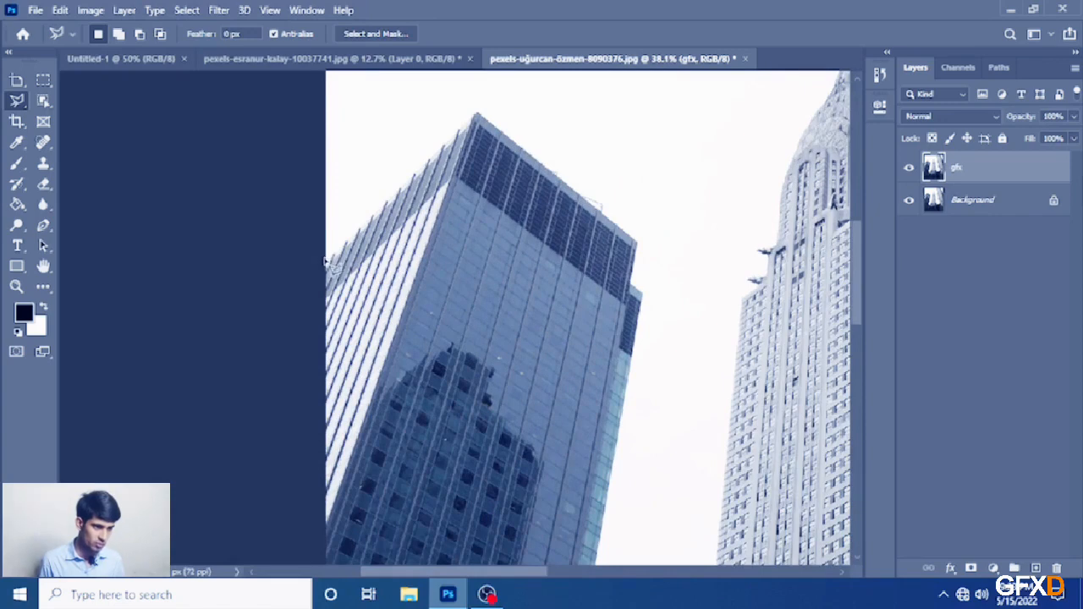
left_click(325, 260)
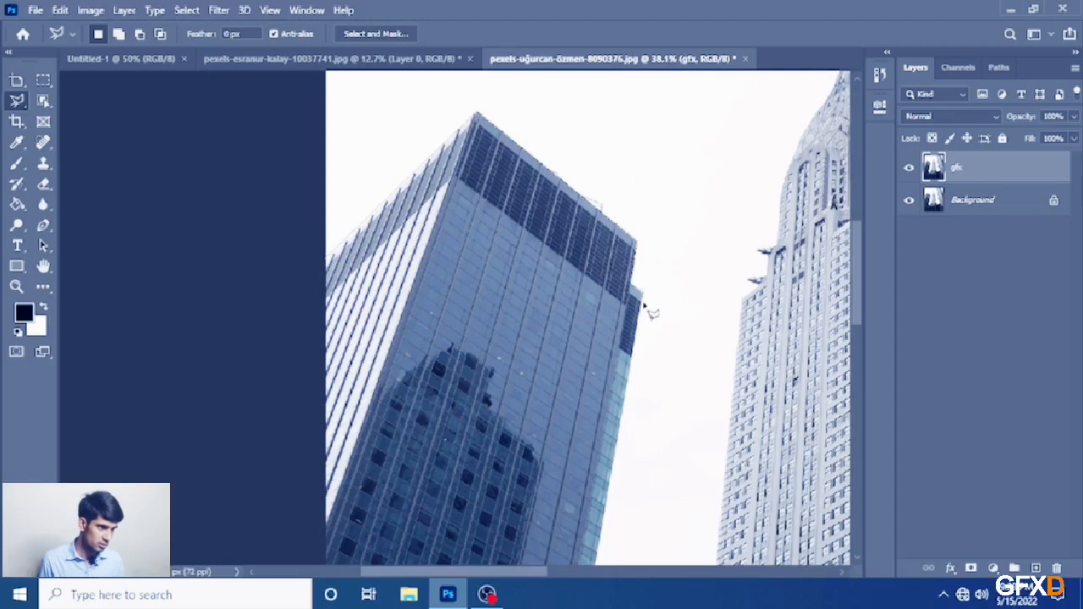
key("ctrl+minus")
key("ctrl+minus")
key("ctrl+plus")
key("ctrl+plus")
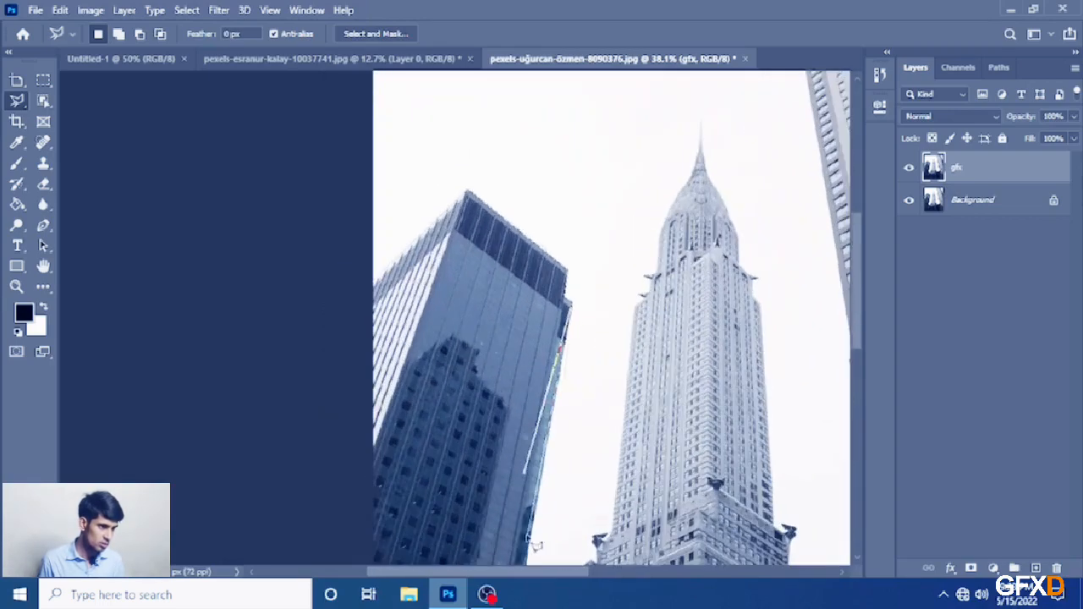
scroll(499, 314, "down", 3)
mouse_move(505, 313)
left_mouse_down()
mouse_move(504, 408)
mouse_move(498, 455)
mouse_move(479, 480)
mouse_move(564, 493)
mouse_move(581, 507)
mouse_move(533, 498)
mouse_move(538, 451)
mouse_move(532, 476)
mouse_move(529, 461)
mouse_move(492, 506)
mouse_move(505, 493)
mouse_move(541, 493)
mouse_move(487, 471)
mouse_move(460, 532)
mouse_move(481, 503)
mouse_move(481, 540)
mouse_move(480, 497)
mouse_move(430, 538)
mouse_move(347, 569)
mouse_move(266, 79)
mouse_move(322, 189)
mouse_move(352, 191)
left_mouse_up()
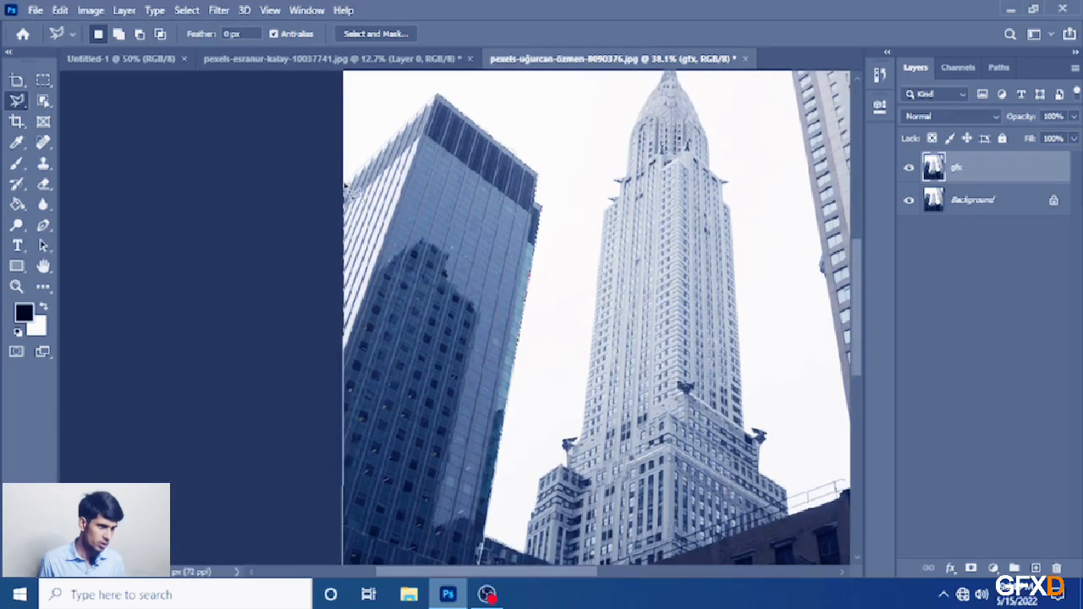
double_click(352, 191)
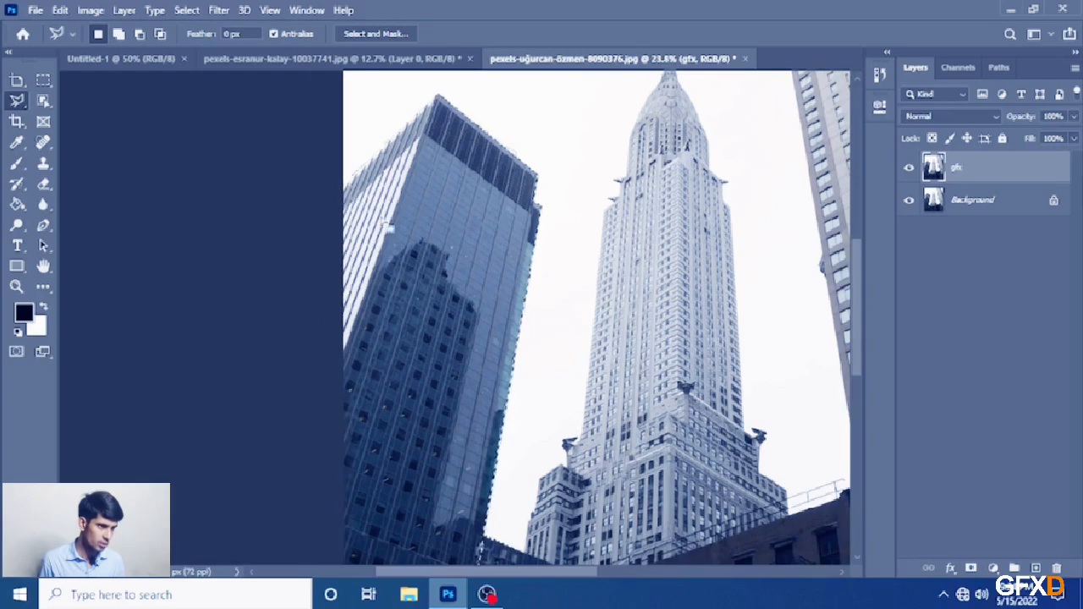
Step: Copy the selected tower to its own layer and check the cutout by hiding and reshowing the gfx and Background layers
scroll(448, 202, "down", 1)
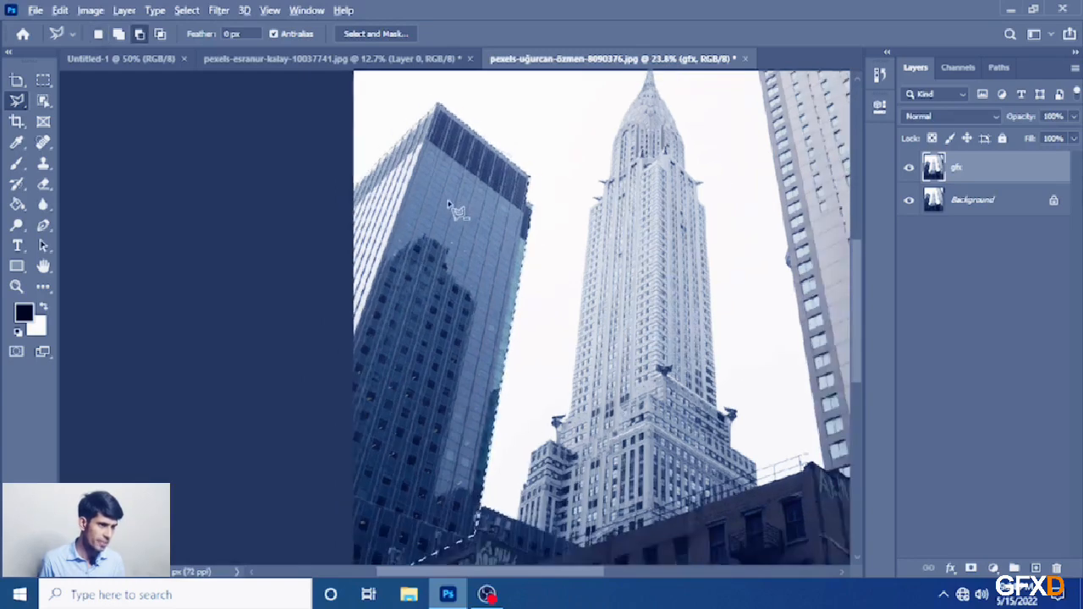
scroll(451, 210, "down", 1)
scroll(442, 387, "down", 1)
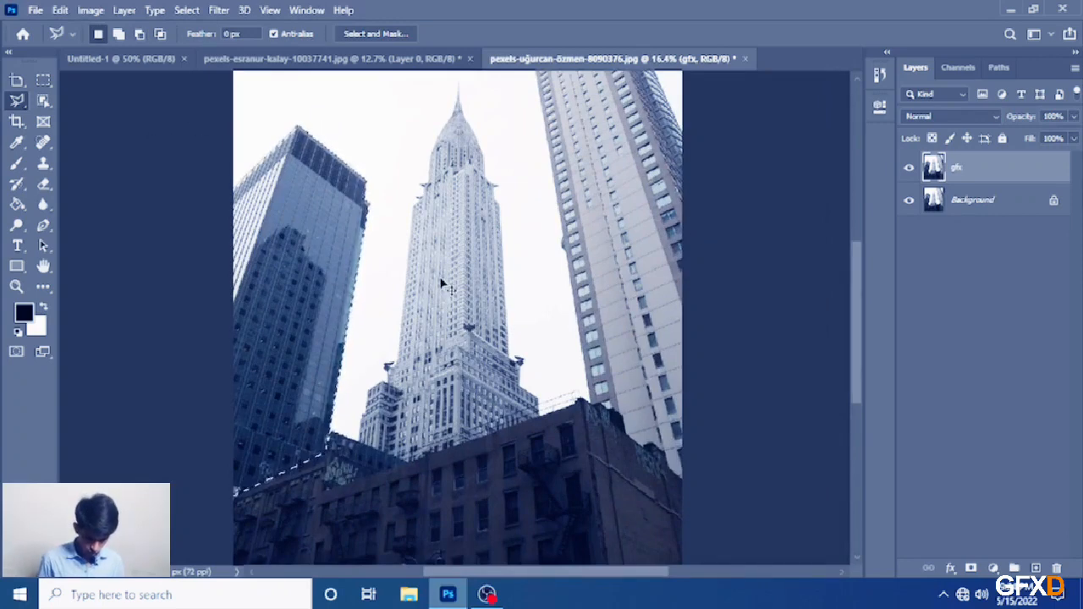
key("ctrl+j")
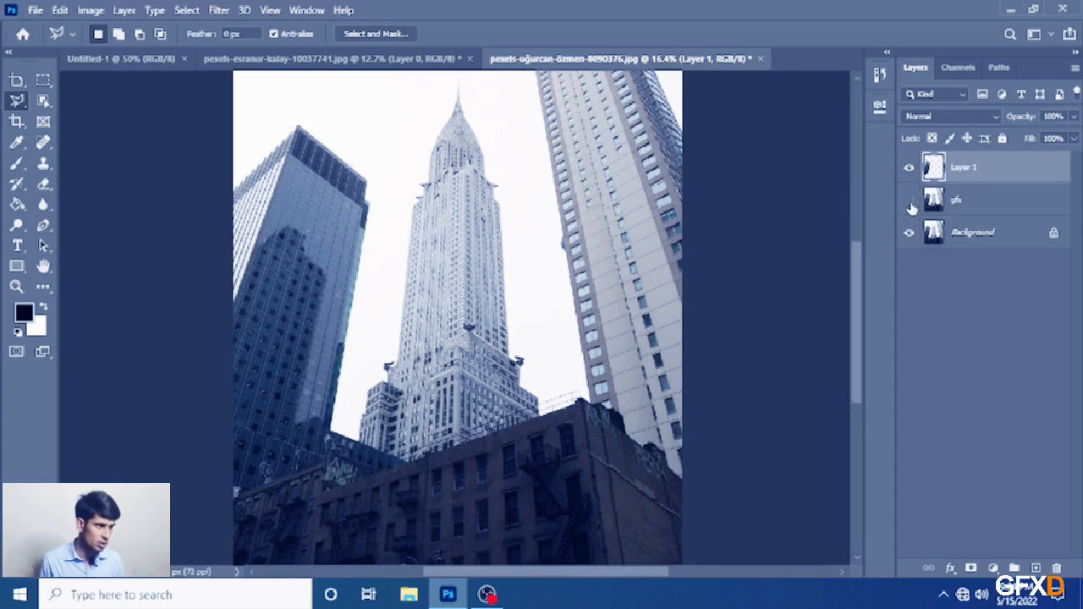
left_click(909, 233)
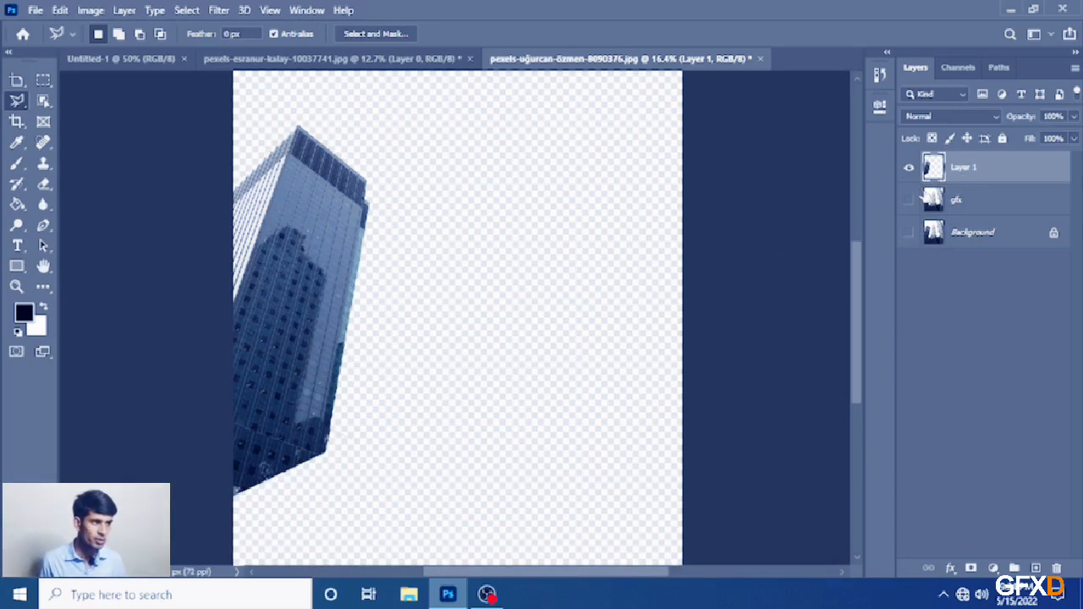
left_click(909, 232)
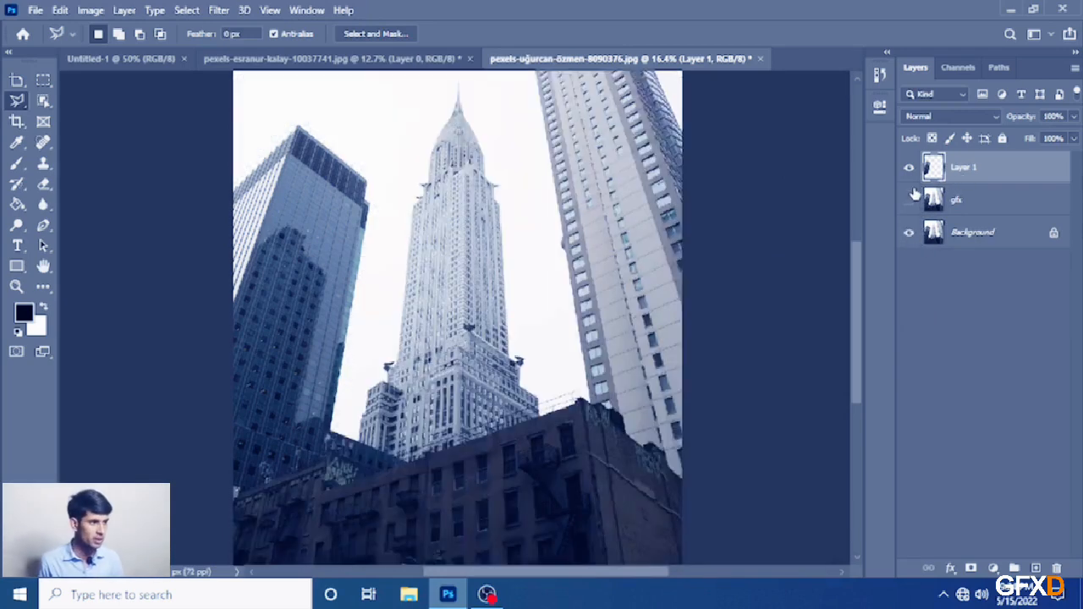
left_click(909, 200)
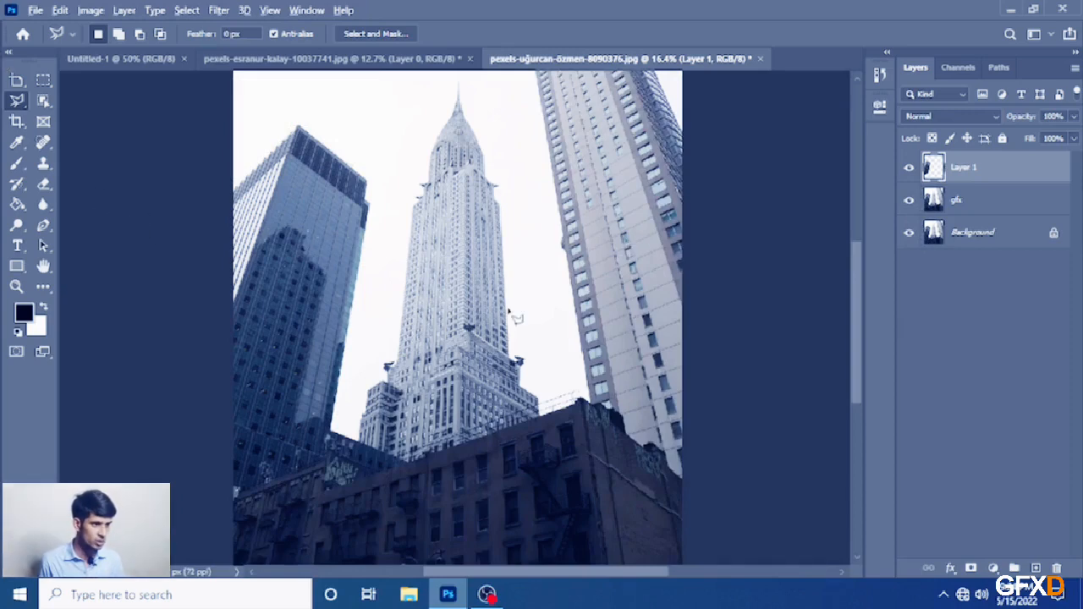
Step: Choose the Magnetic Lasso Tool and switch to the open coffee cup photo
scroll(402, 280, "down", 3)
scroll(401, 278, "up", 2)
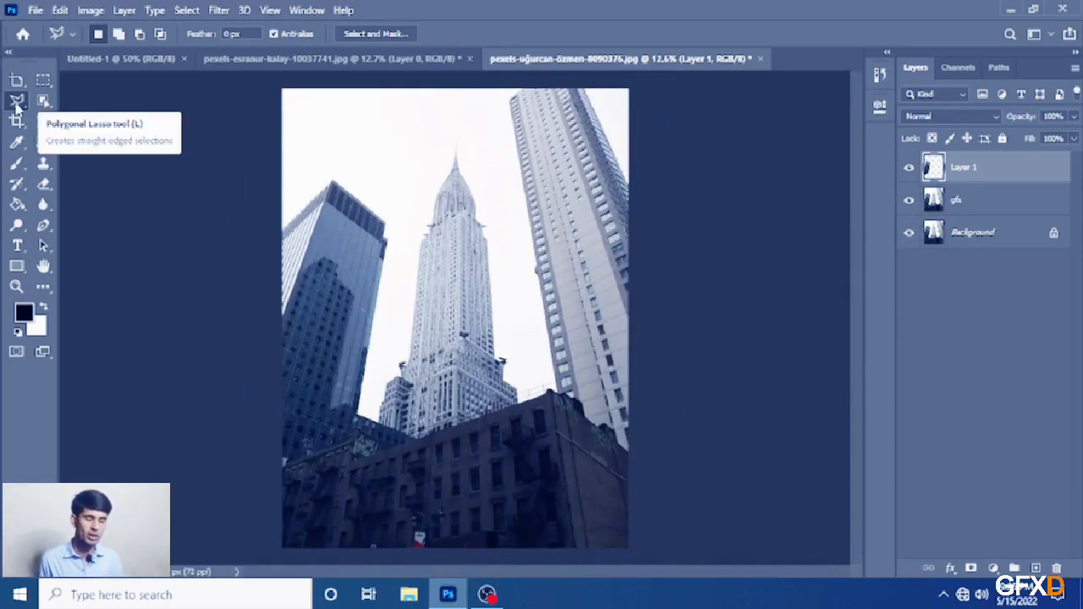
left_click(16, 102)
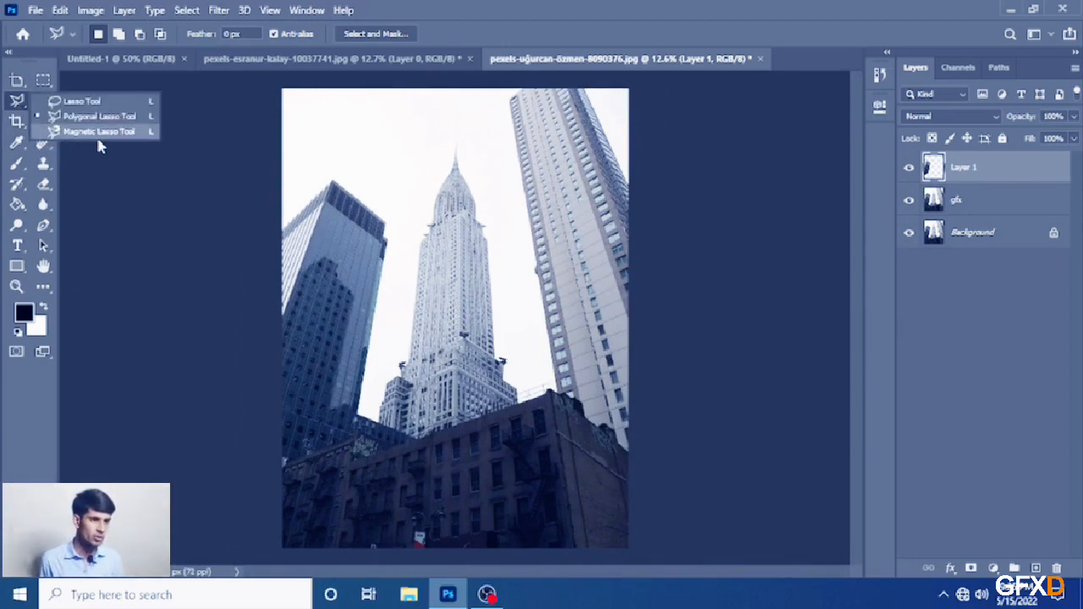
left_click(99, 132)
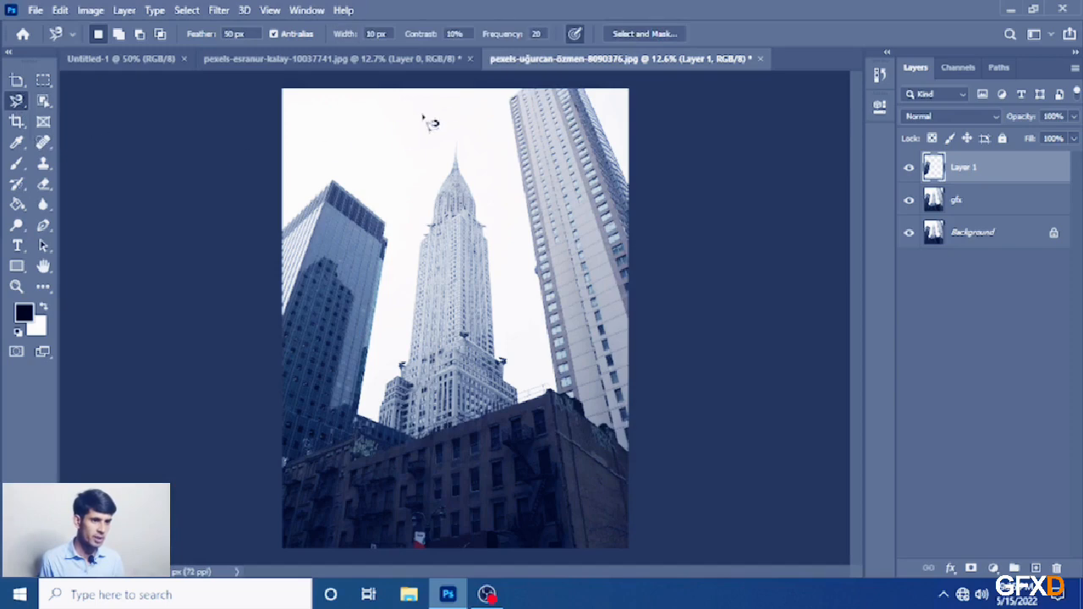
left_click(404, 60)
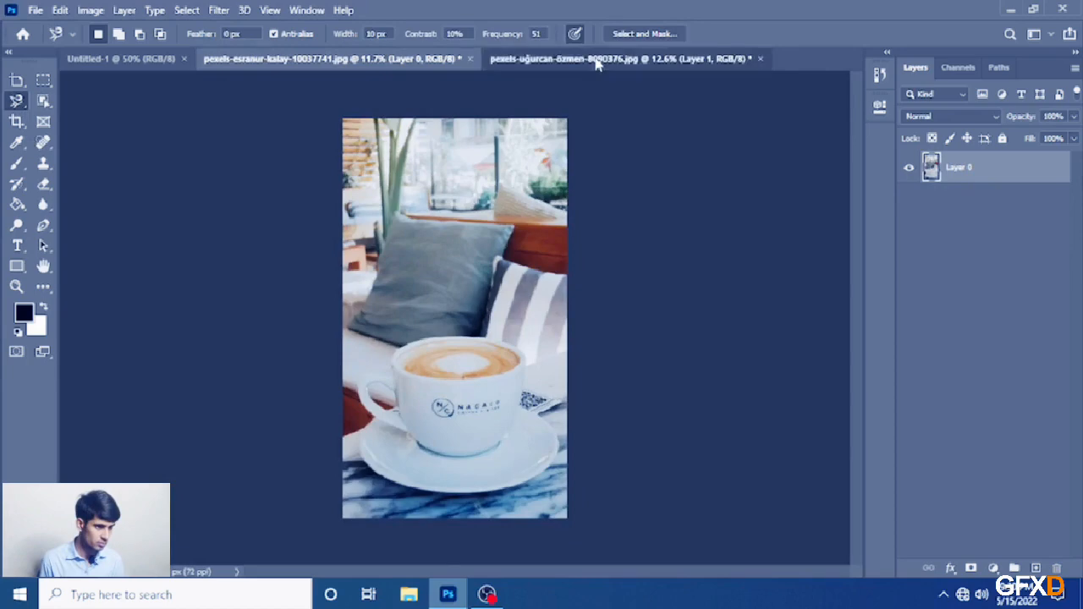
left_click(541, 59)
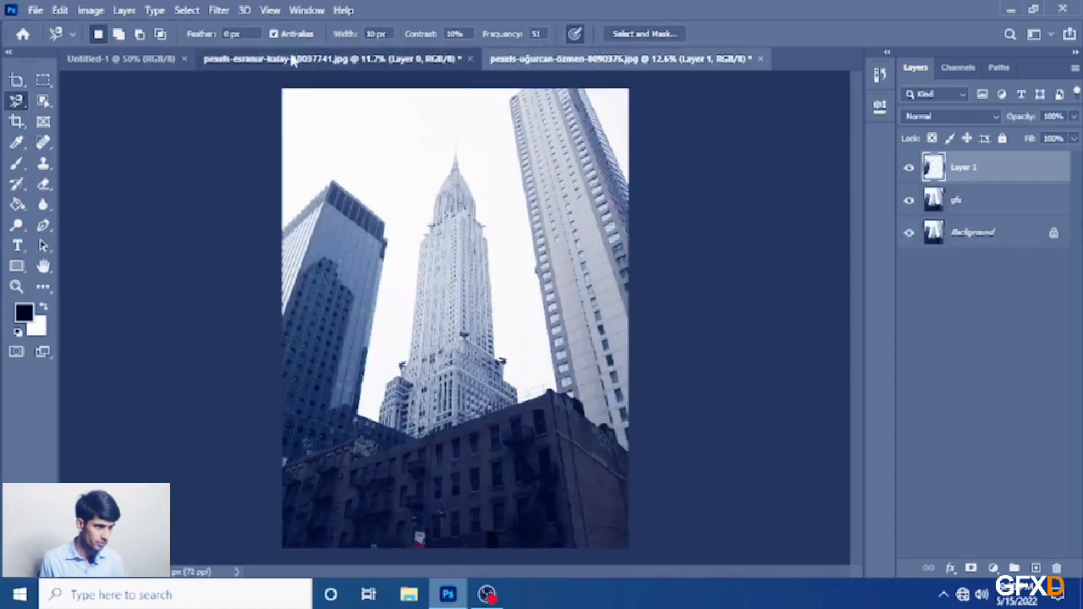
left_click(220, 58)
left_click(152, 60)
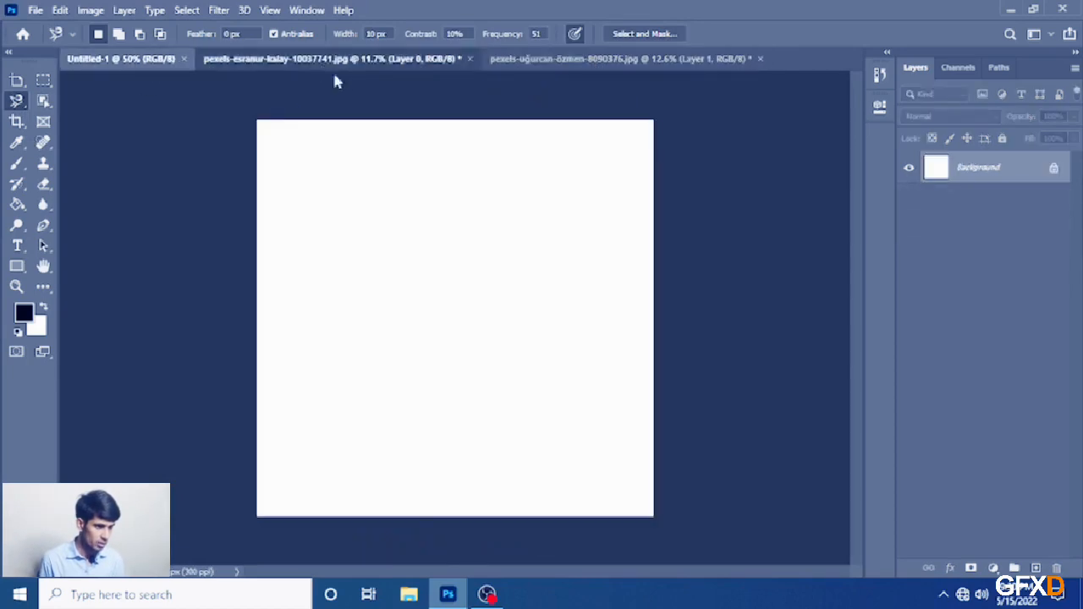
left_click(333, 63)
Step: Trace the coffee cup, its handle and its saucer along their outer edge with the Magnetic Lasso and close the selection
scroll(497, 451, "up", 6)
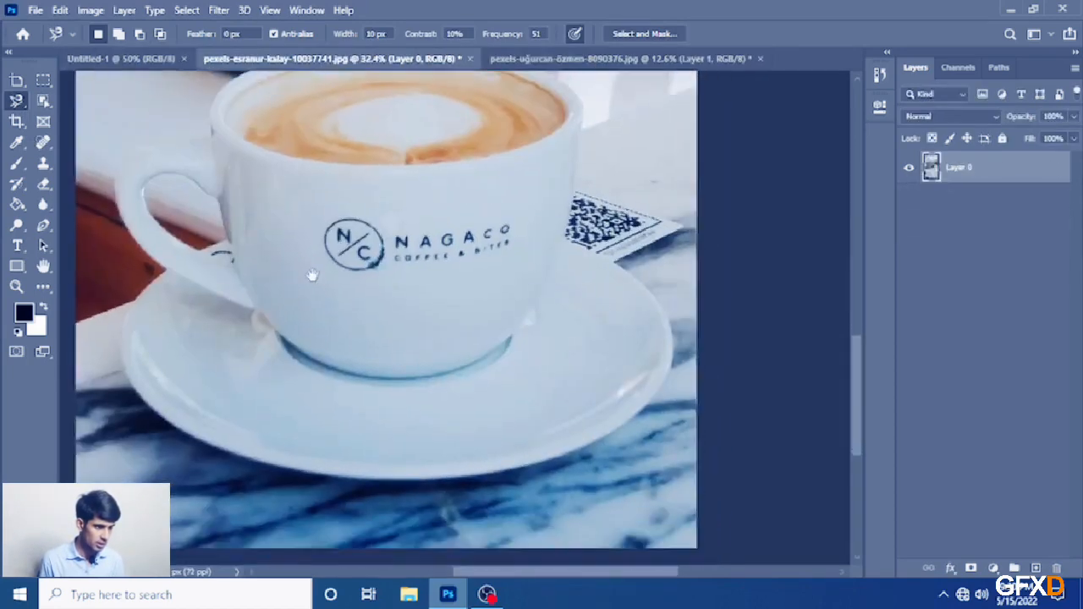
scroll(356, 315, "down", 2)
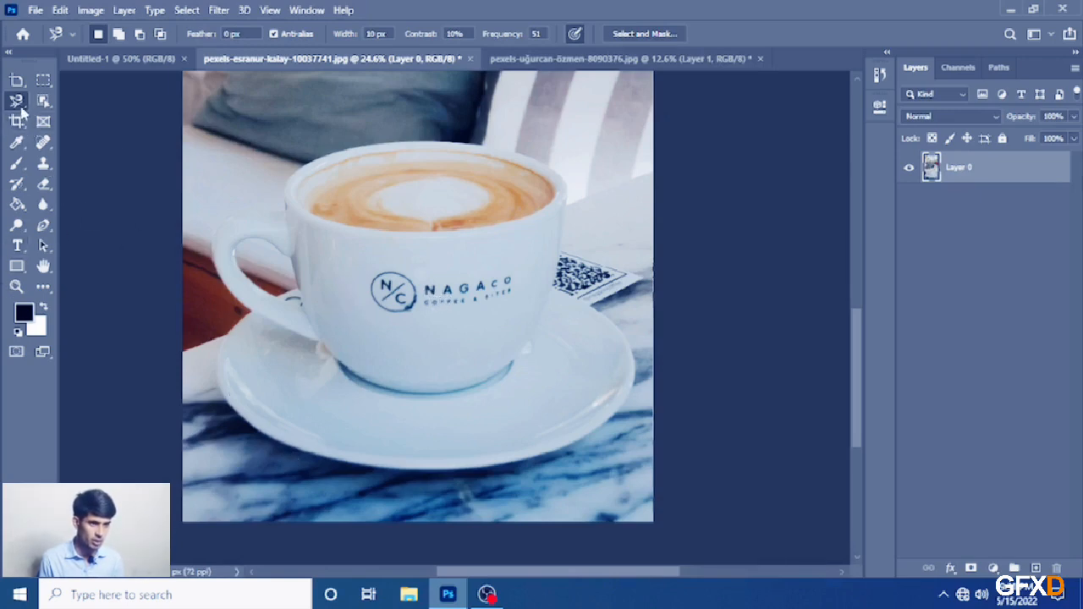
left_click(252, 313)
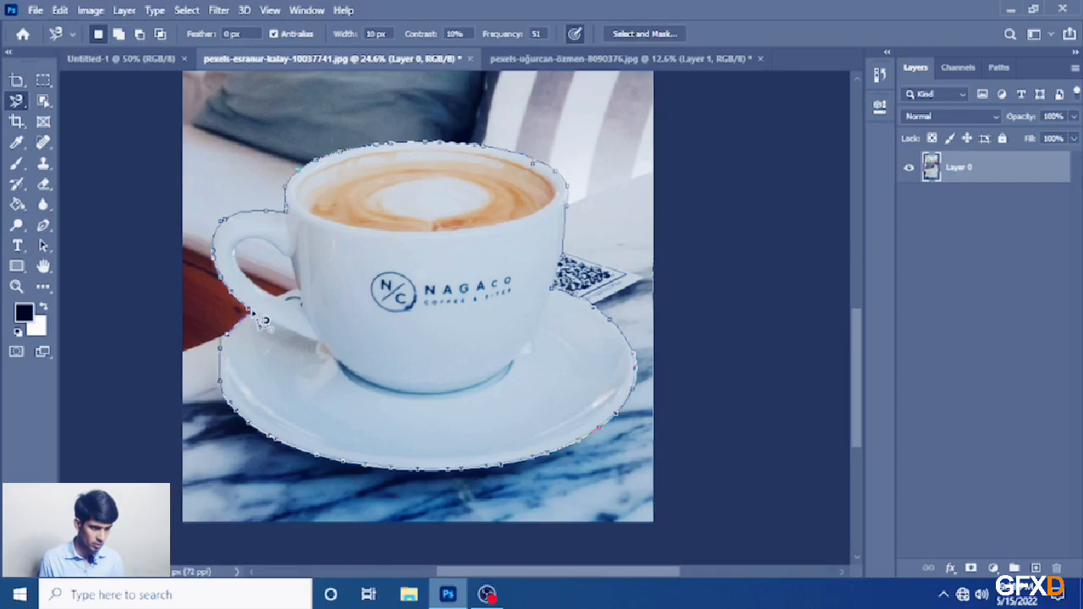
left_click(261, 318)
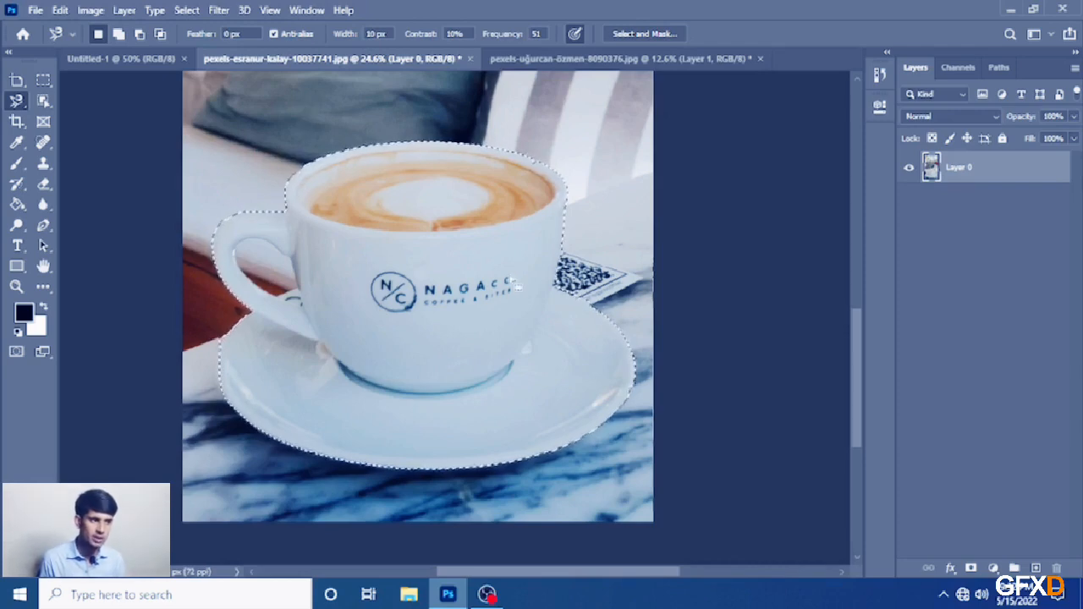
Step: Refine the cup selection in Select and Mask with 58% preview transparency, 9 px radius, smooth 18 and 2.1 px feather
left_click(640, 35)
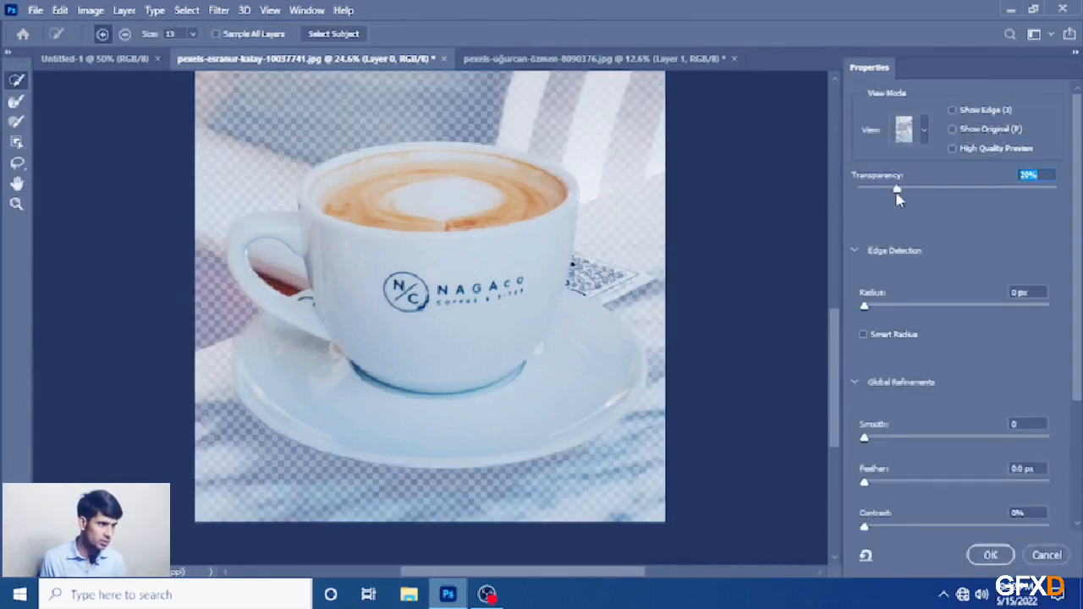
left_click_drag(897, 189, 975, 192)
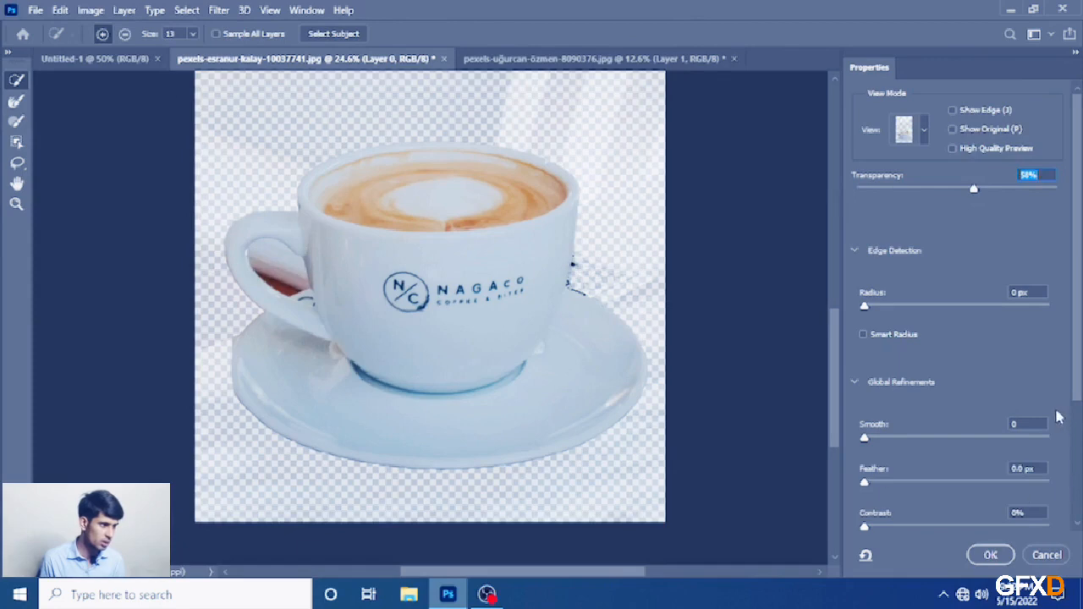
left_click_drag(866, 312, 935, 313)
left_click_drag(865, 441, 899, 440)
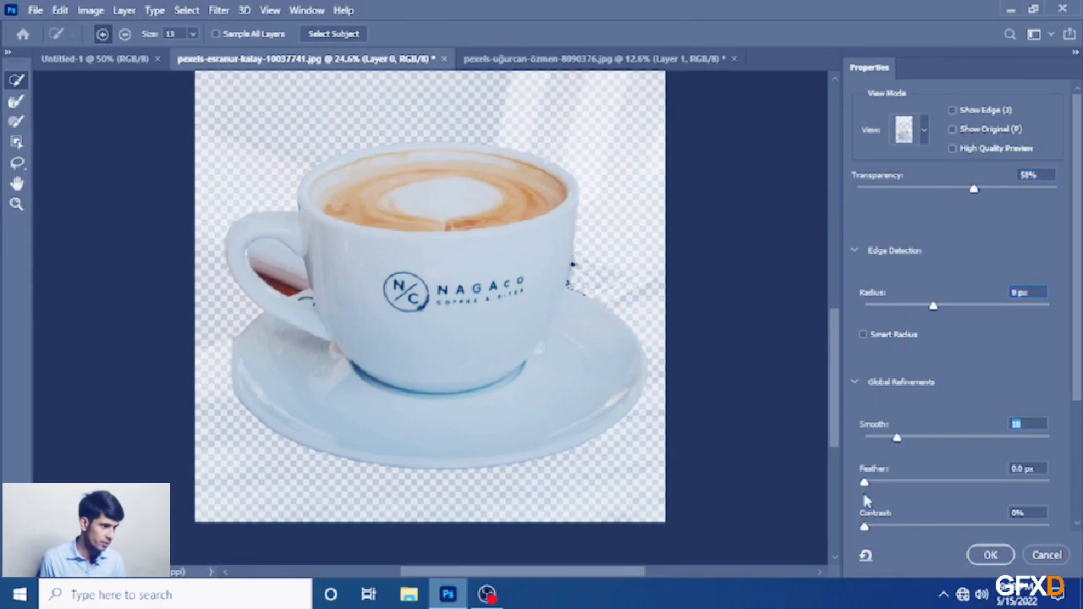
mouse_move(866, 484)
left_mouse_down()
mouse_move(916, 485)
mouse_move(884, 483)
left_mouse_up()
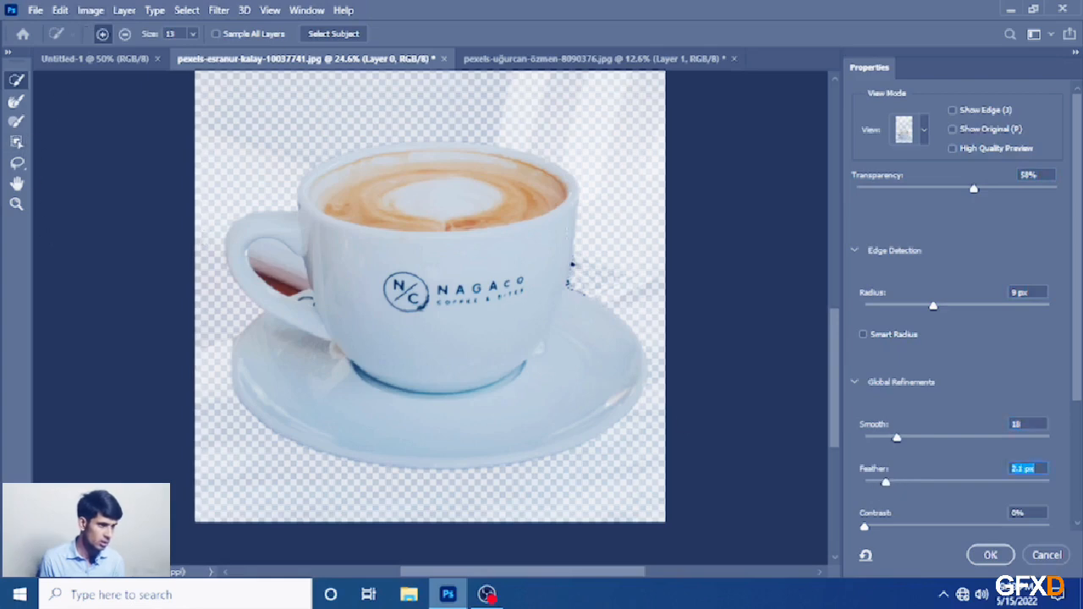
left_click(991, 555)
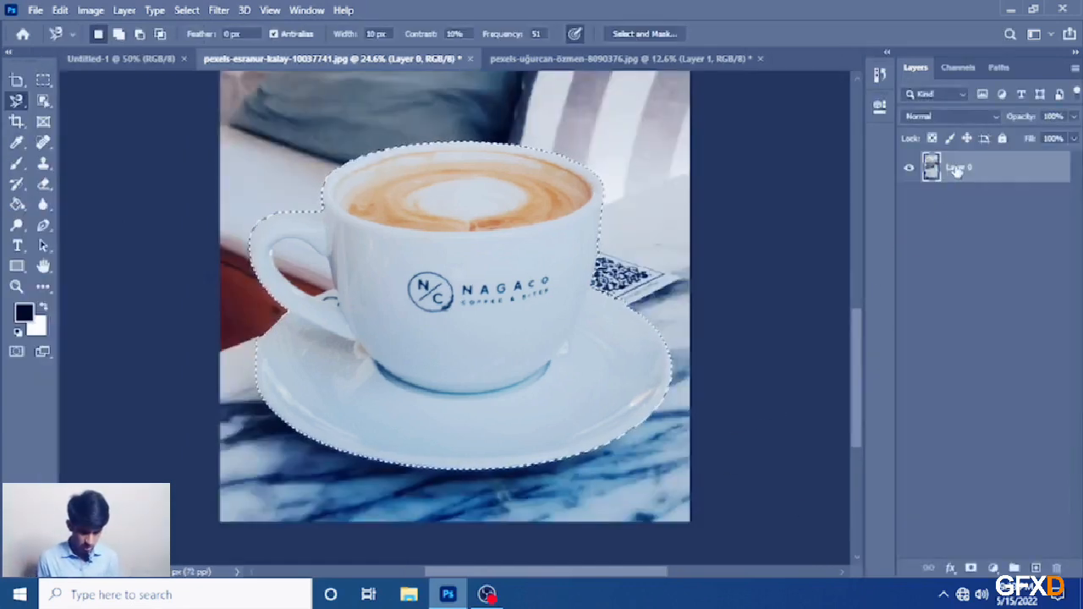
Step: Copy the selected cup and saucer to their own layer and hide Layer 0
key("ctrl+j")
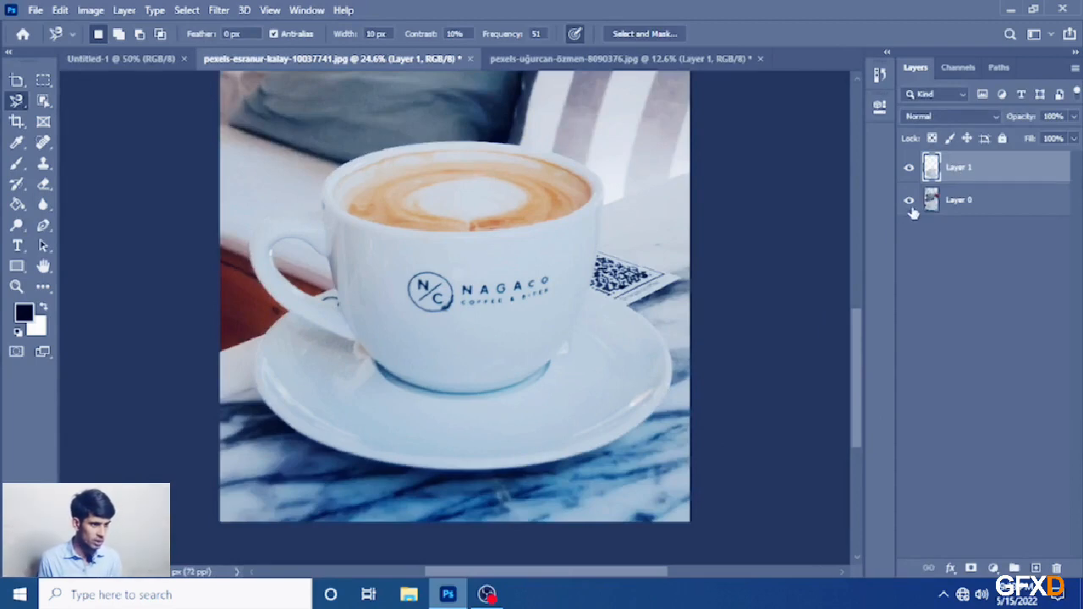
left_click(909, 201)
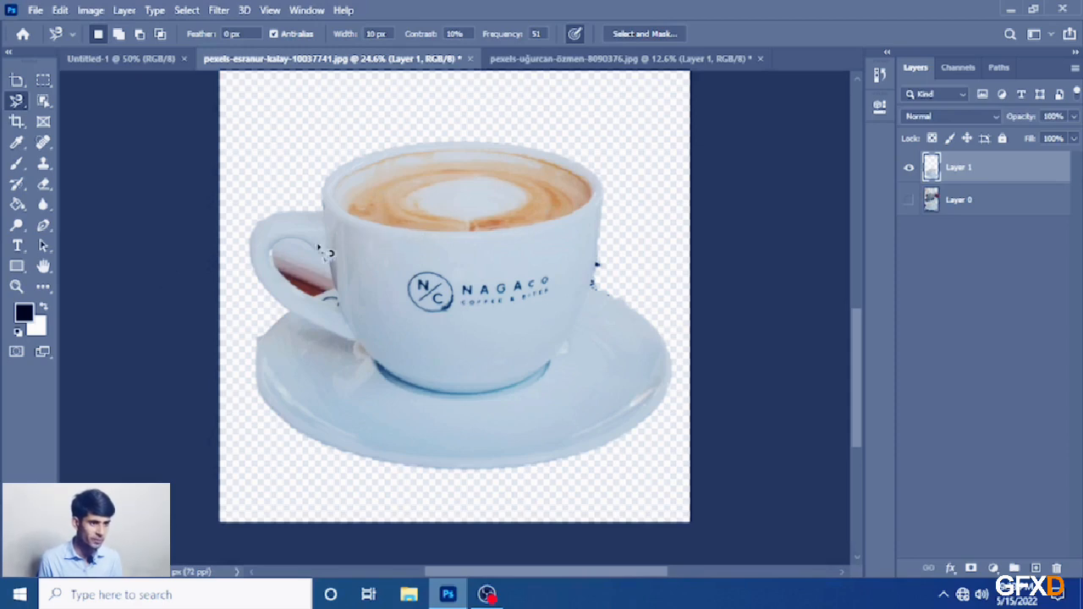
Step: Trace the background left inside the cup handle with the Magnetic Lasso on Layer 1 and delete it
scroll(320, 269, "up", 2)
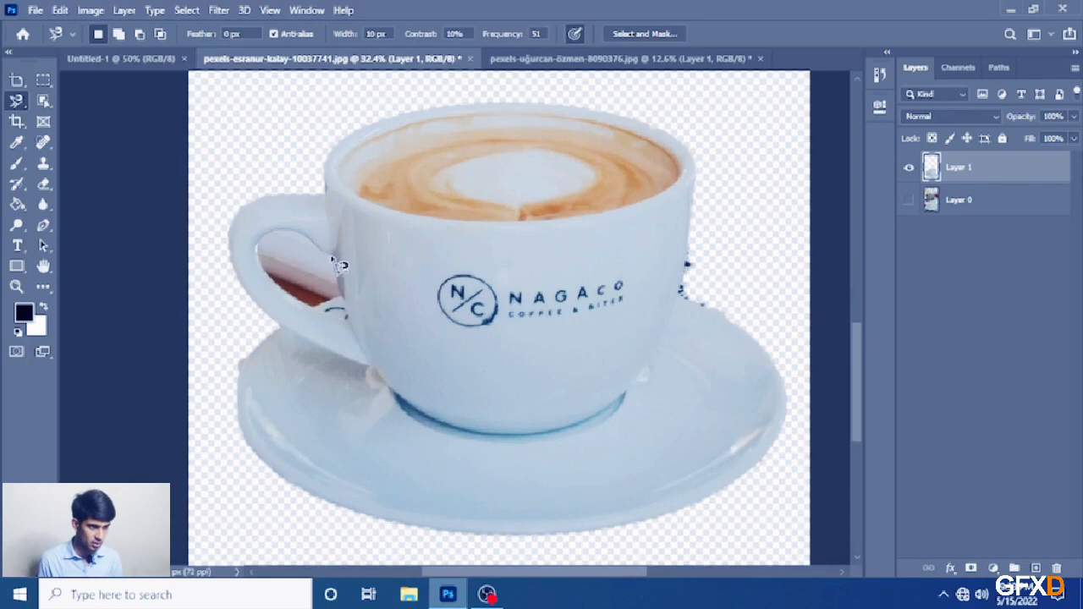
left_click(332, 255)
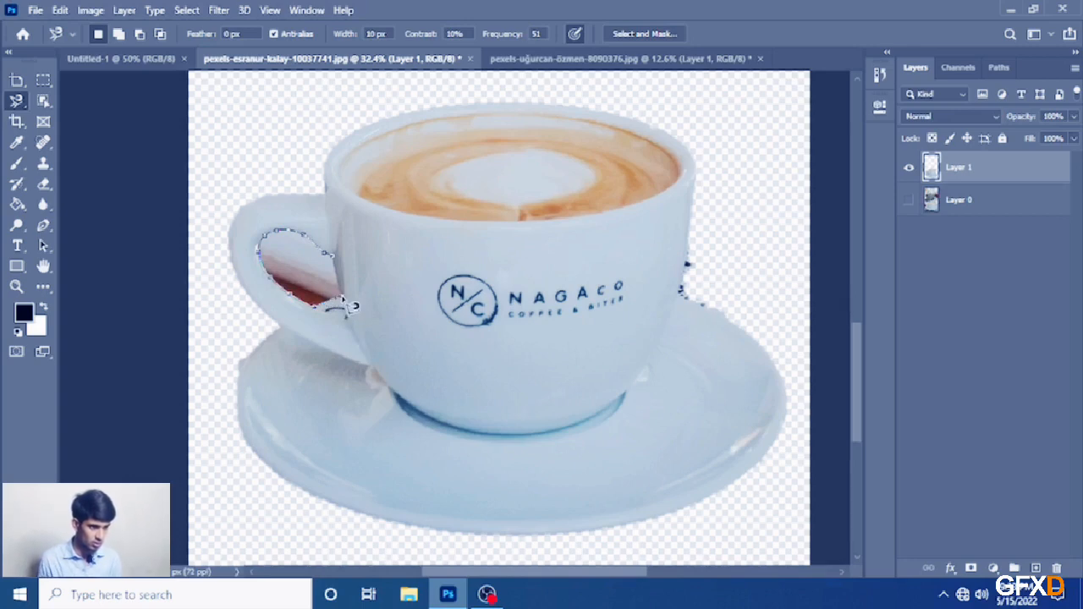
left_click(339, 259)
key("Delete")
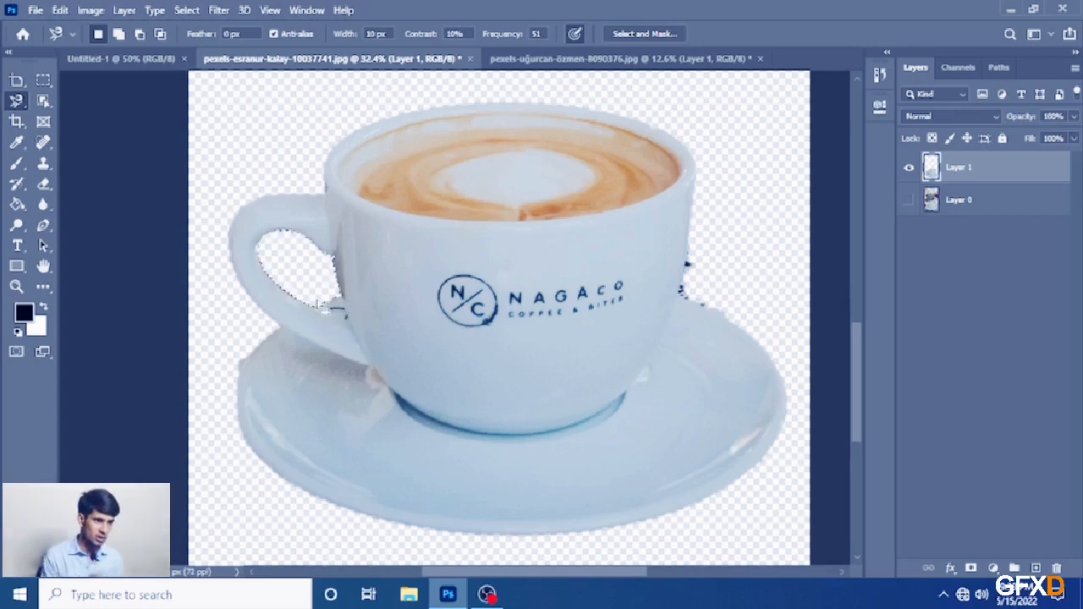
scroll(314, 305, "down", 2)
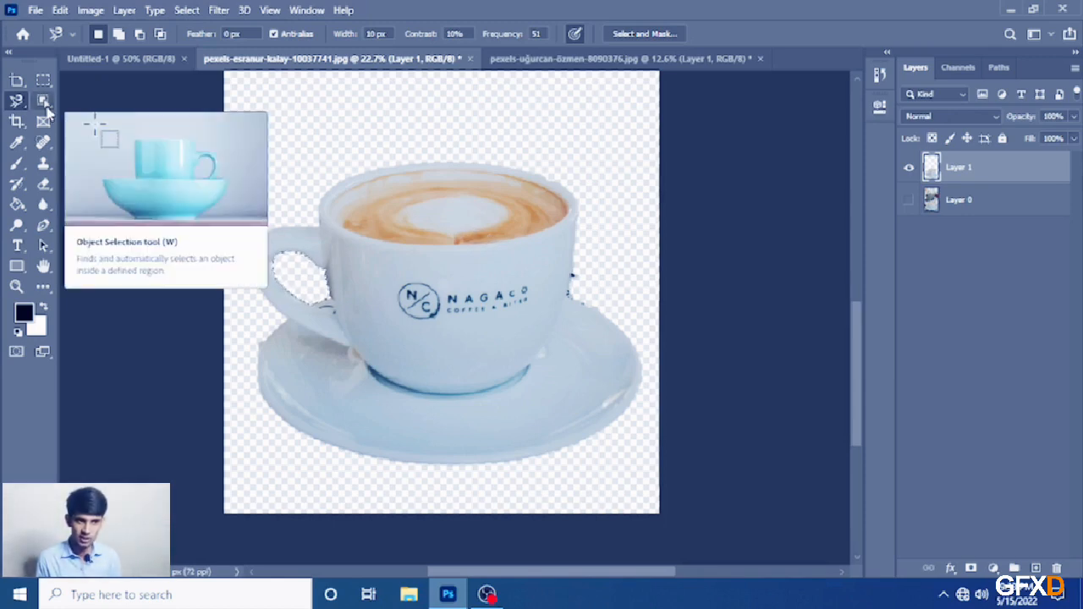
Step: Choose the Object Selection Tool and show the other tools in its group
left_click(46, 108)
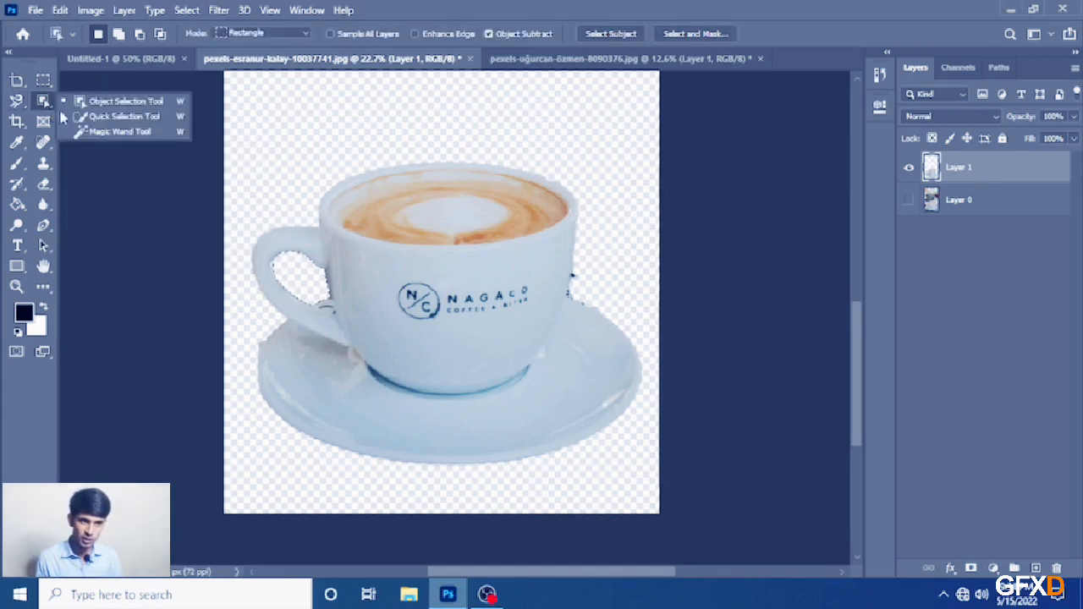